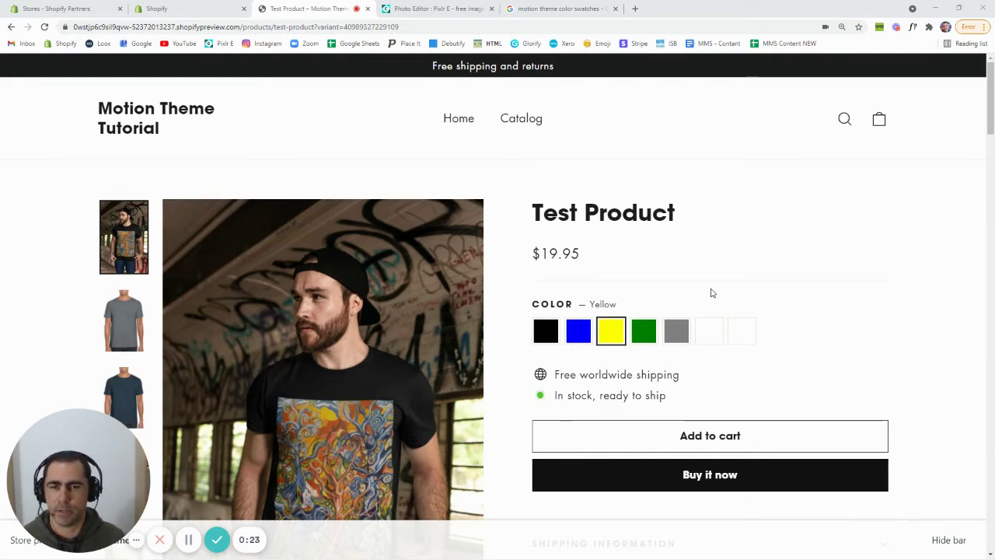
Step: Select the Dark Heather color variant, then view the Google results for motion theme color swatches and return to the product page
click(704, 332)
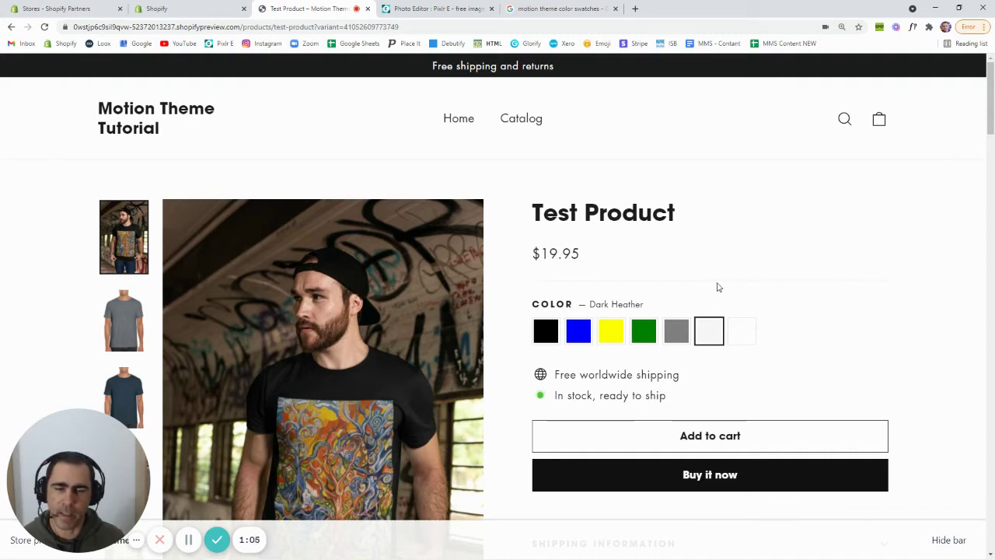
click(552, 8)
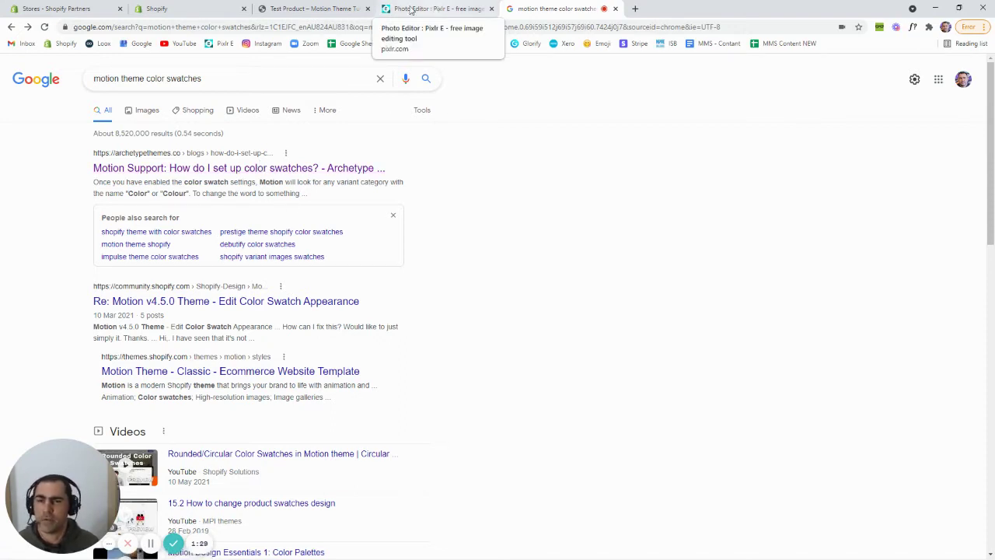
click(317, 8)
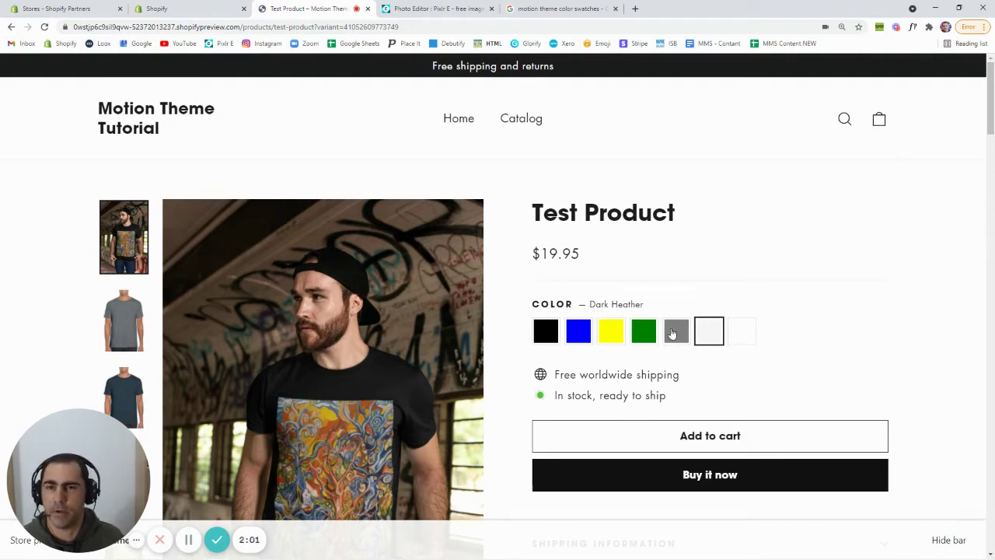
Step: Switch to the Shopify admin, open the Motion Theme customizer on the default product template, and view the Product section's settings
click(187, 8)
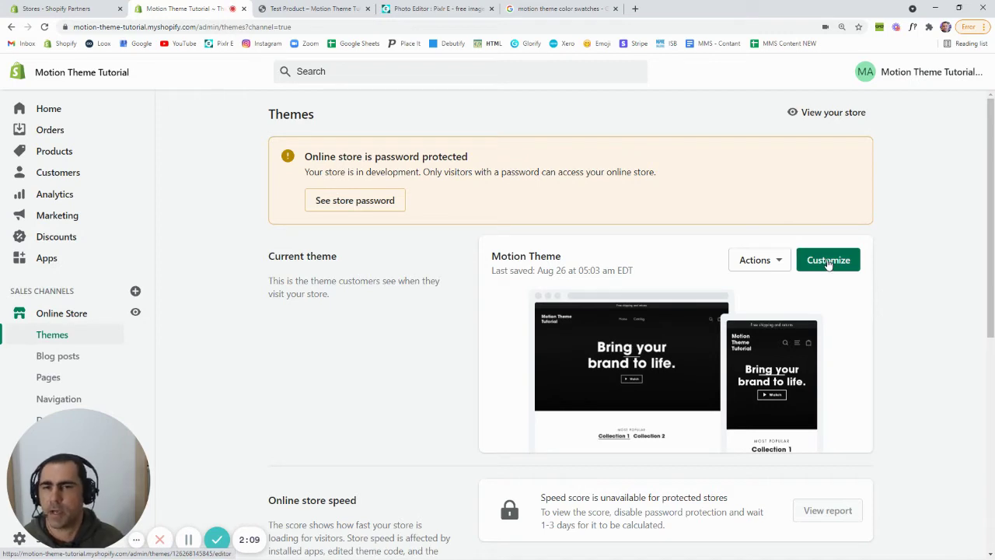
click(828, 263)
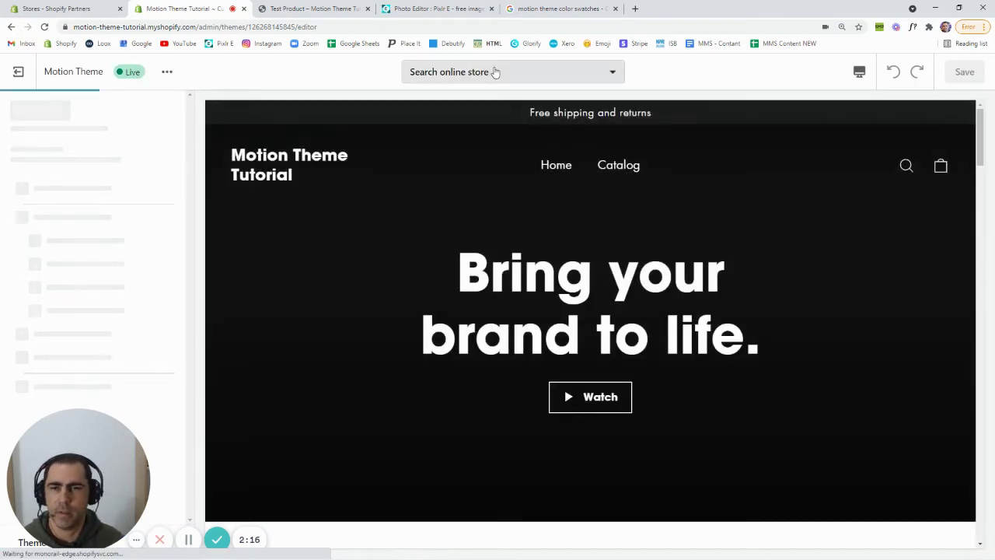
click(494, 72)
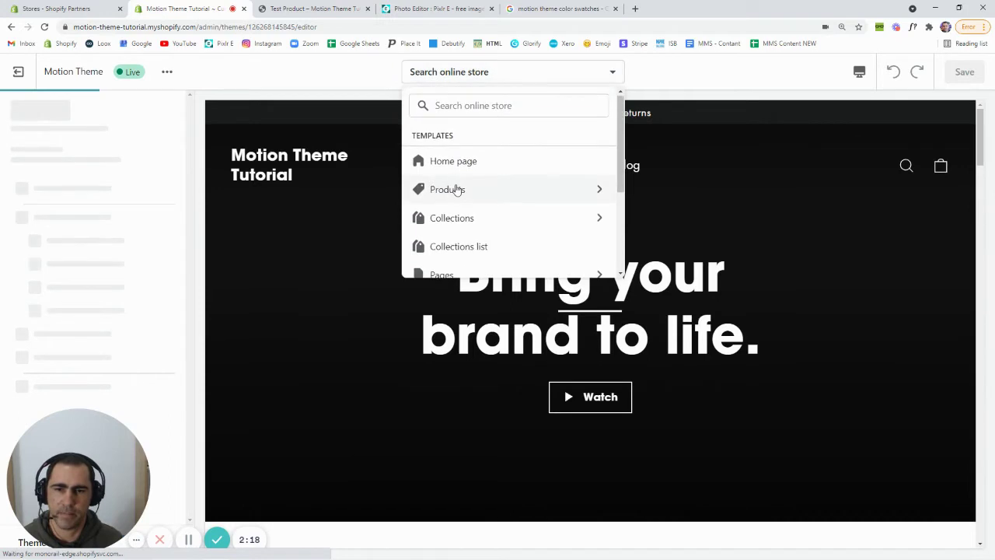
click(457, 190)
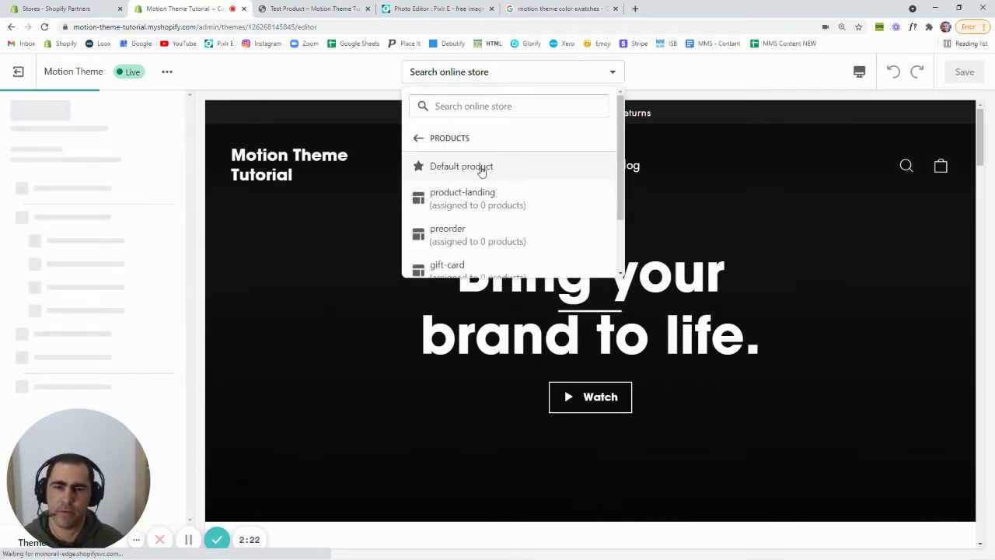
click(479, 168)
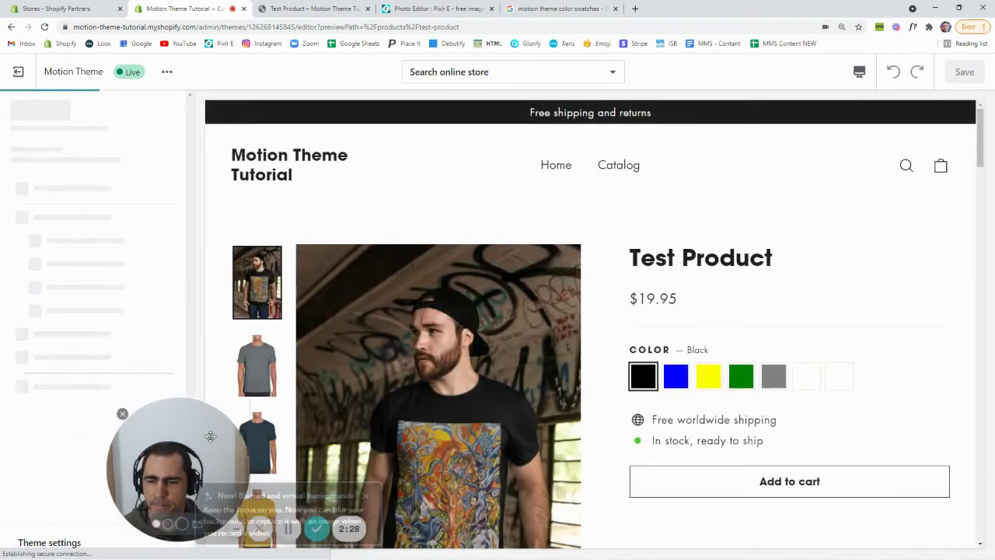
drag(165, 441, 231, 426)
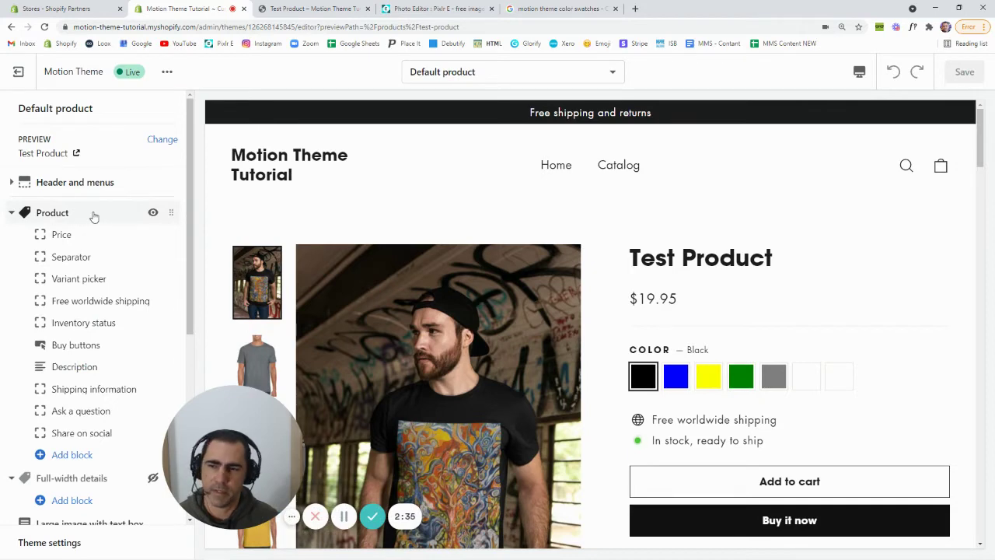
click(89, 215)
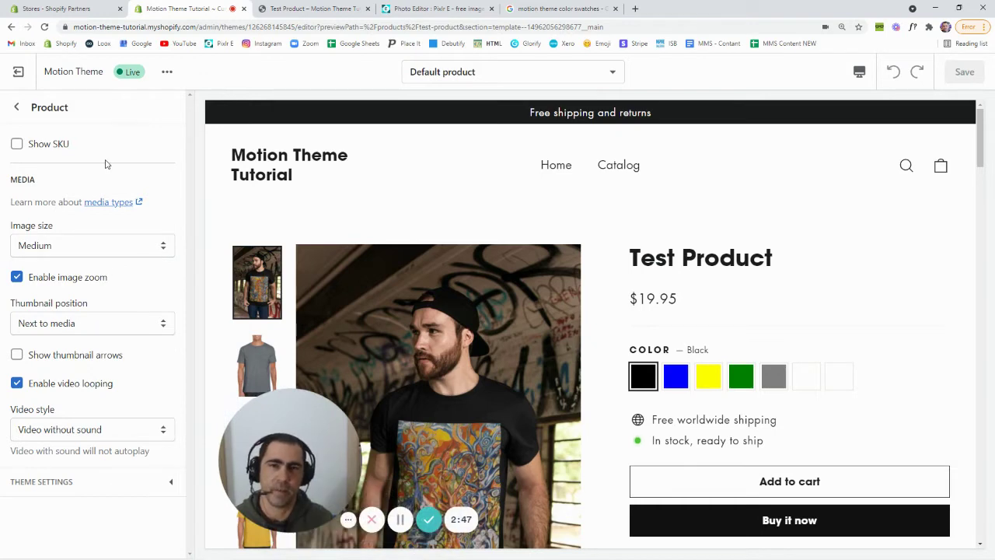
click(16, 108)
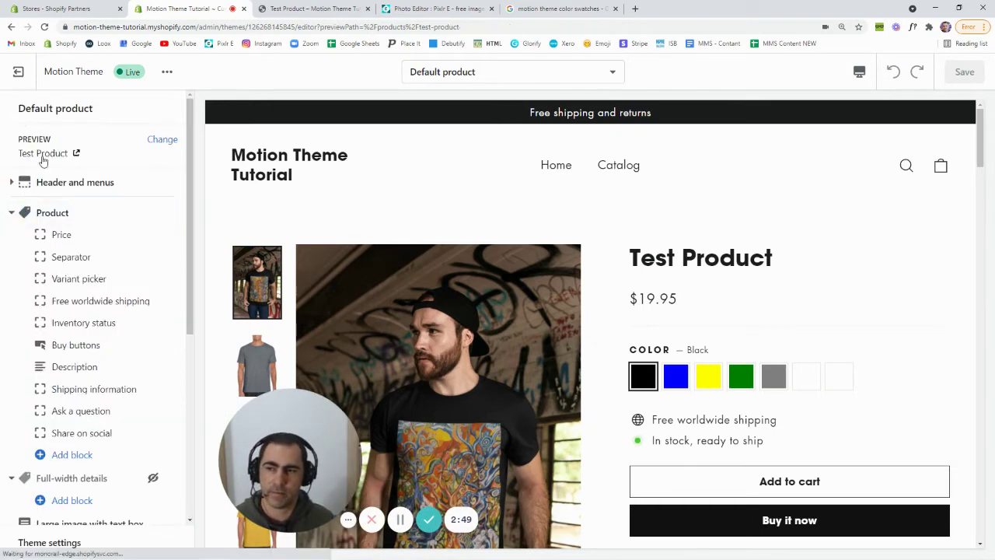
Step: Enable color swatches in the theme's product tile settings, and leave the editor without saving
click(60, 542)
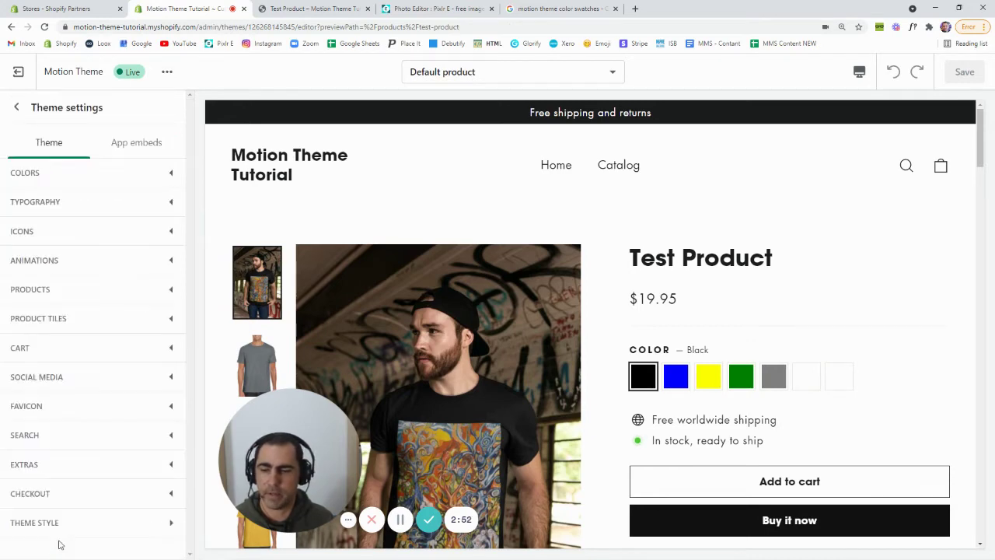
click(82, 293)
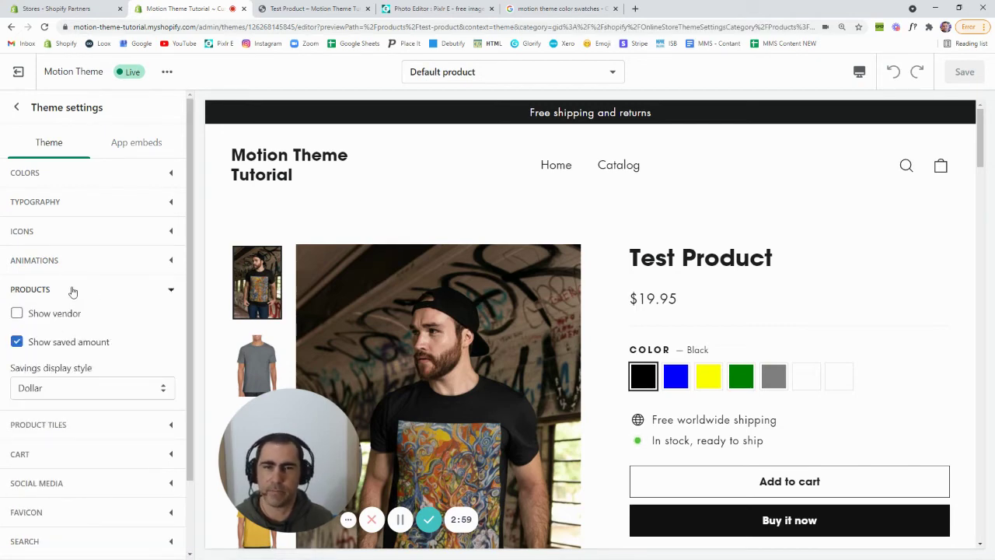
click(71, 290)
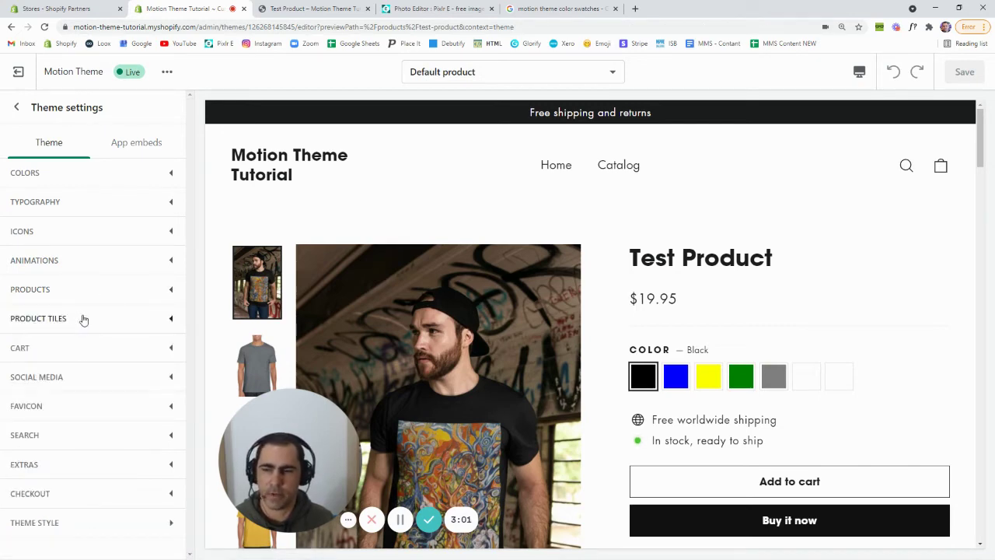
click(81, 319)
scroll(115, 306, down, 5)
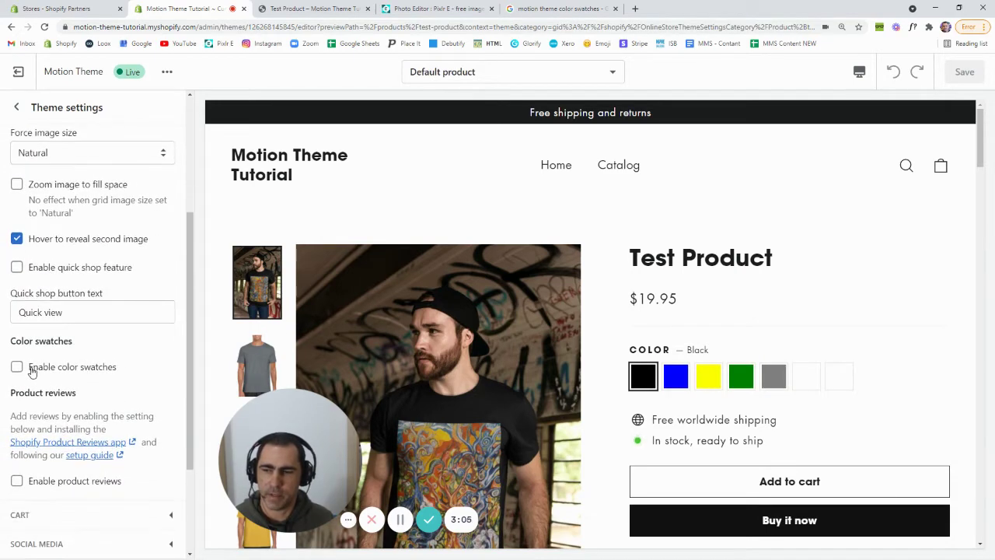
click(91, 369)
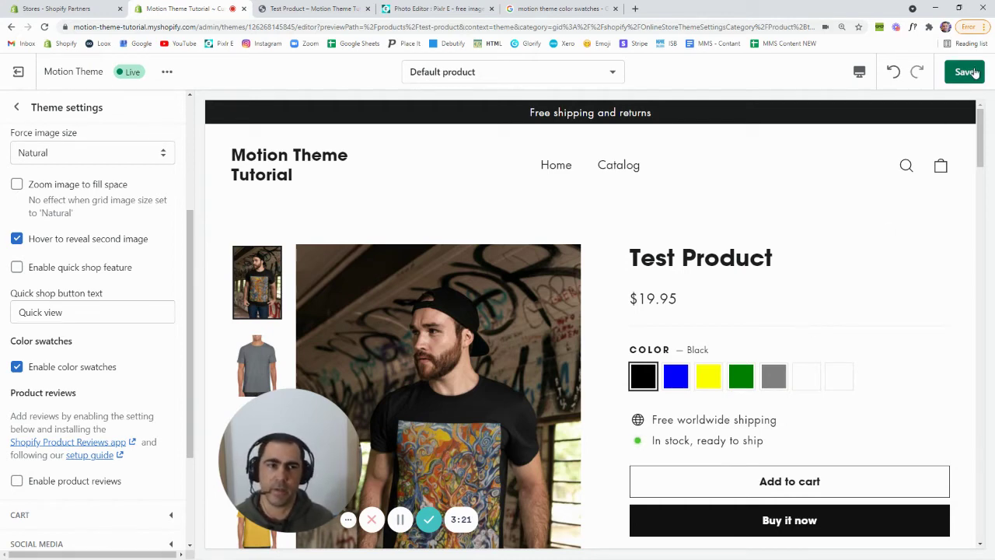
click(18, 72)
click(650, 349)
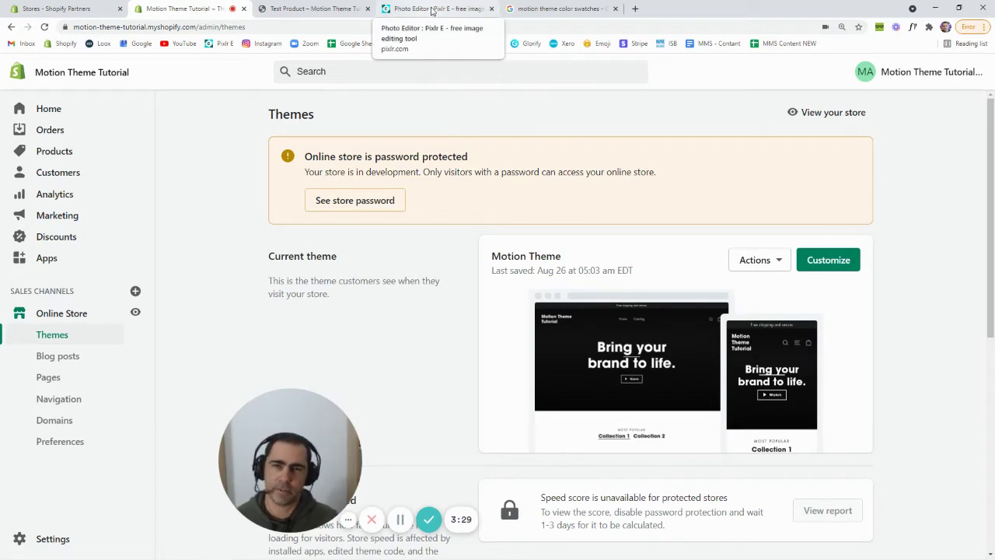
Step: Switch to Pixlr E and examine the name, width and height settings for creating a new image, then dismiss them
click(428, 9)
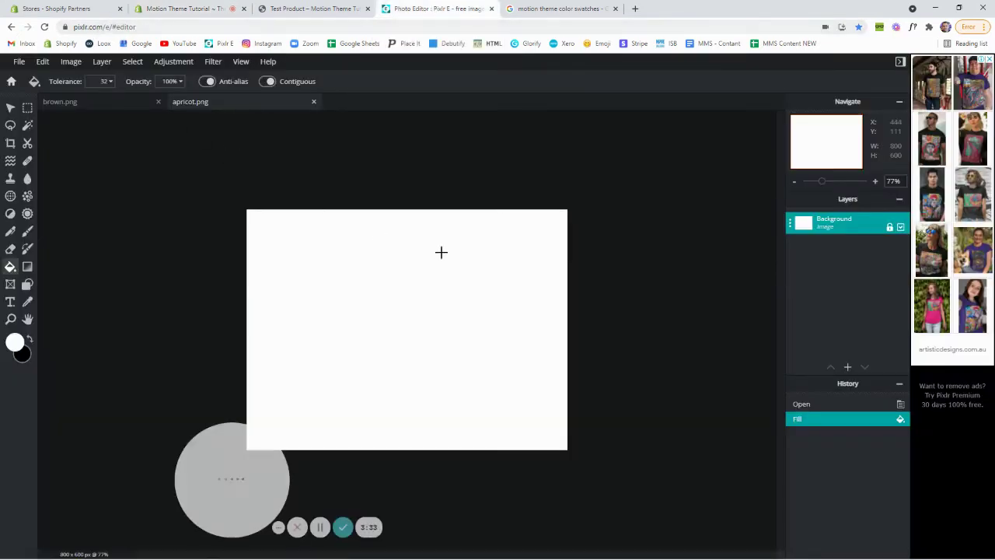
drag(240, 458, 65, 449)
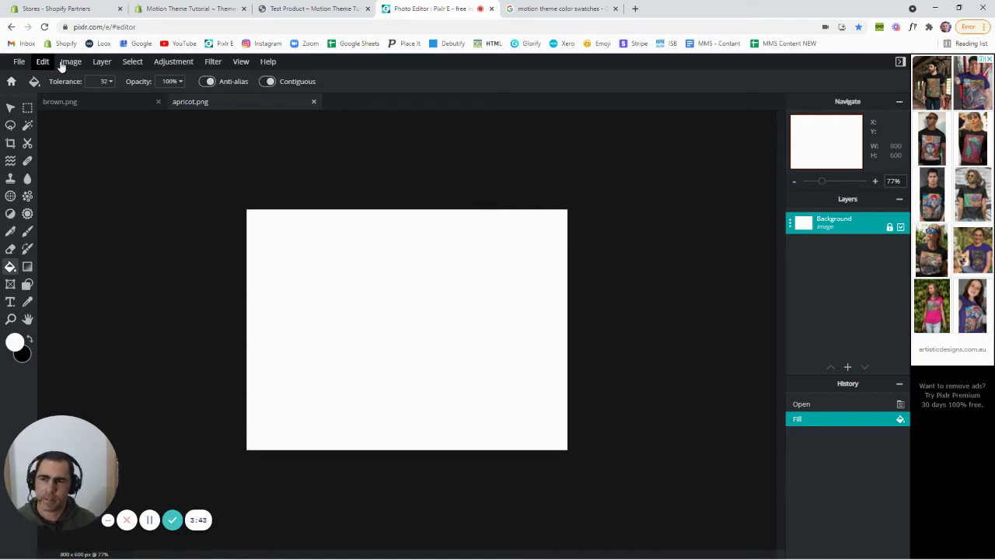
click(18, 62)
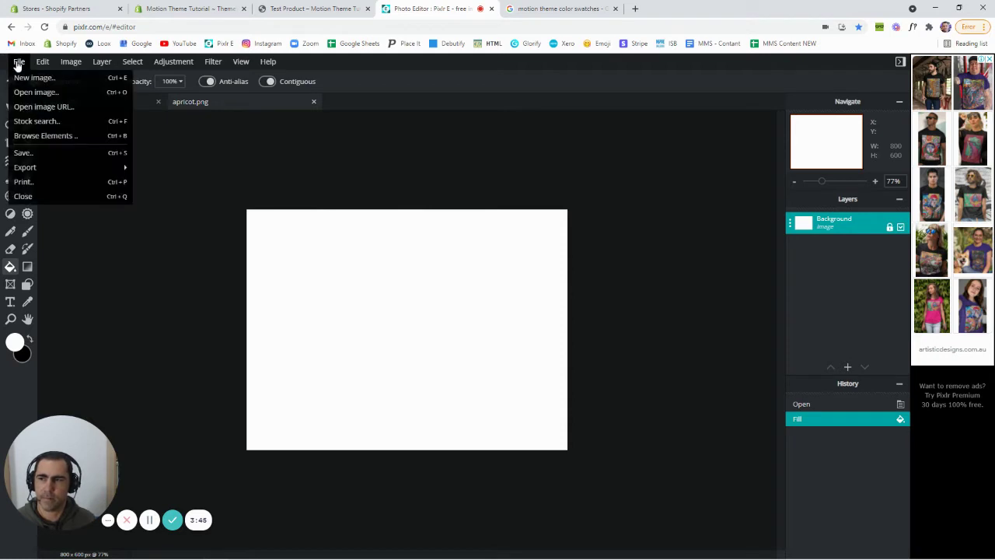
click(53, 79)
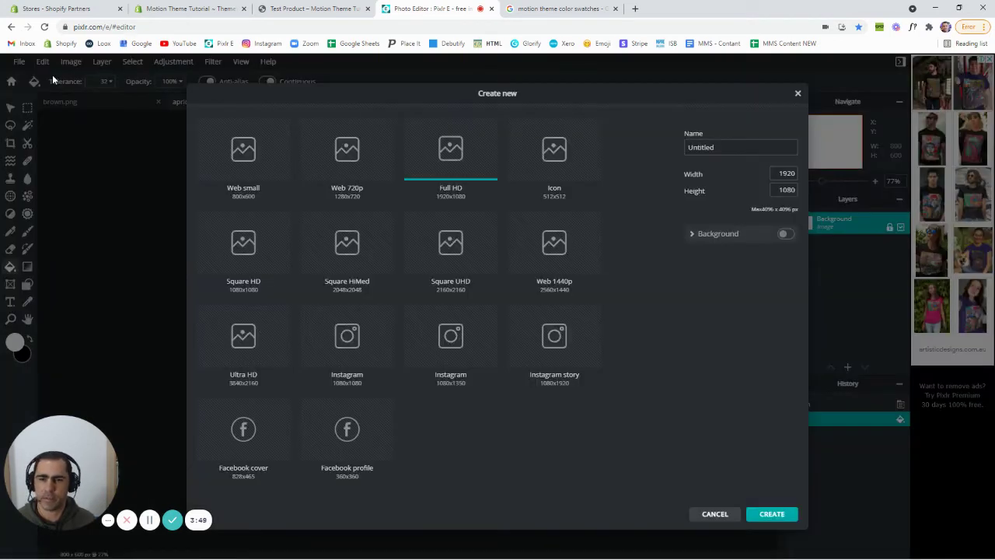
click(789, 178)
click(713, 150)
drag(724, 147, 677, 146)
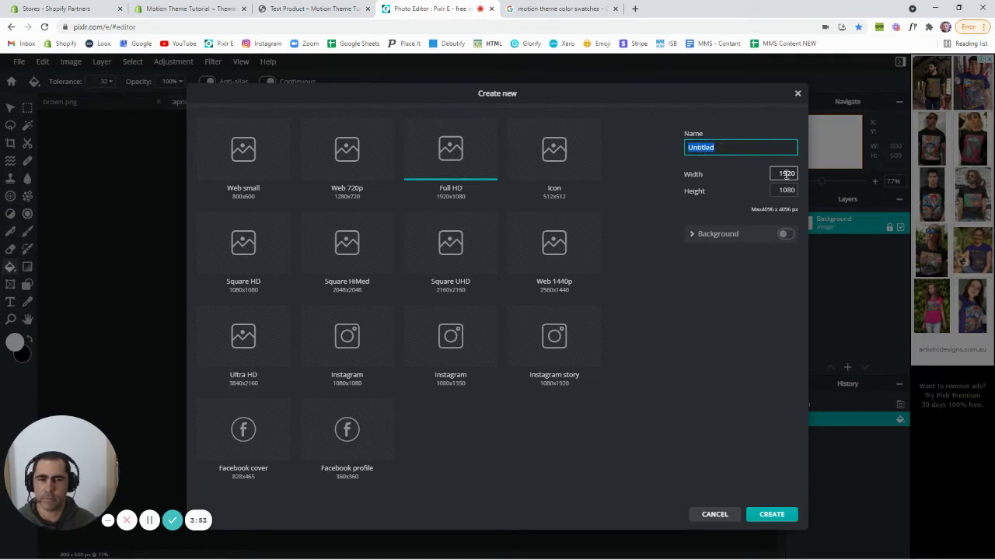
click(693, 175)
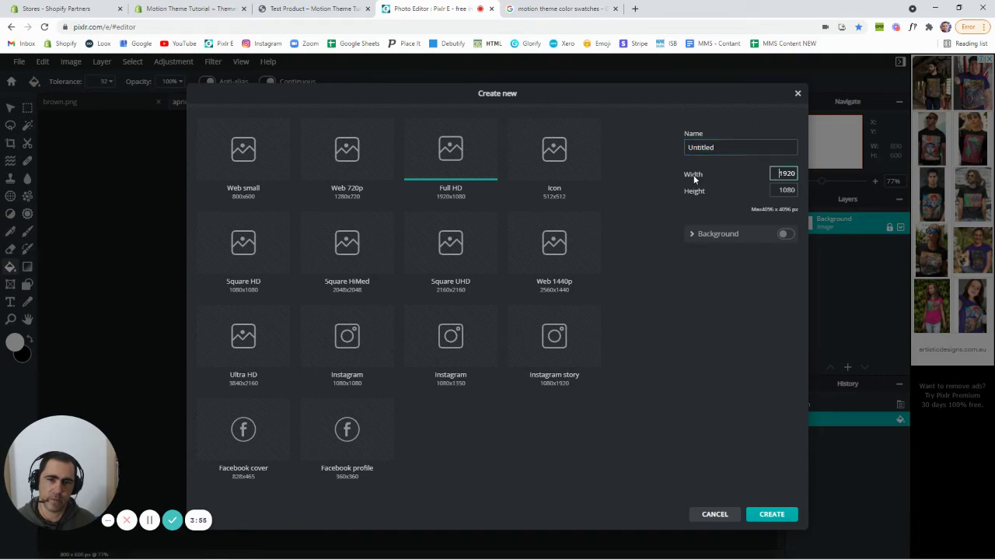
double_click(694, 191)
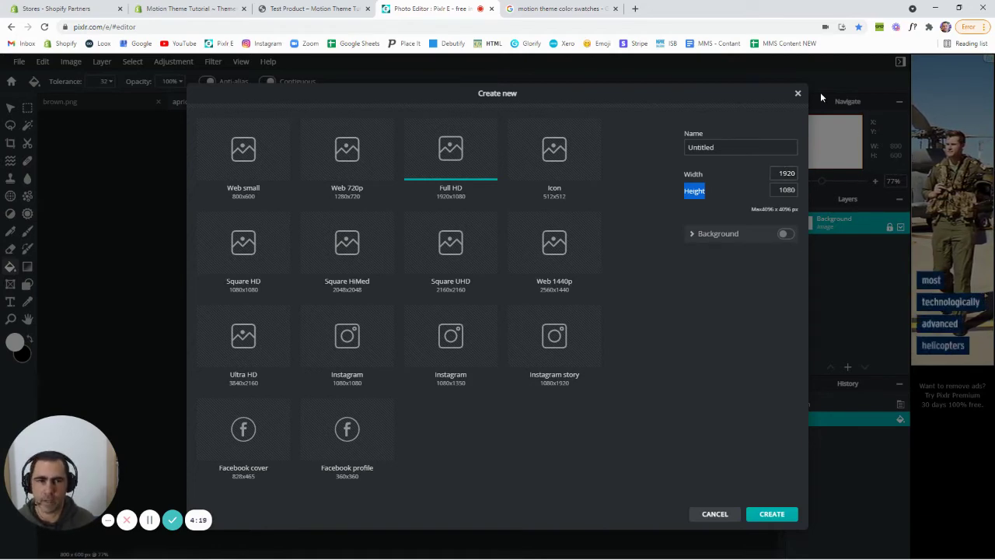
click(797, 94)
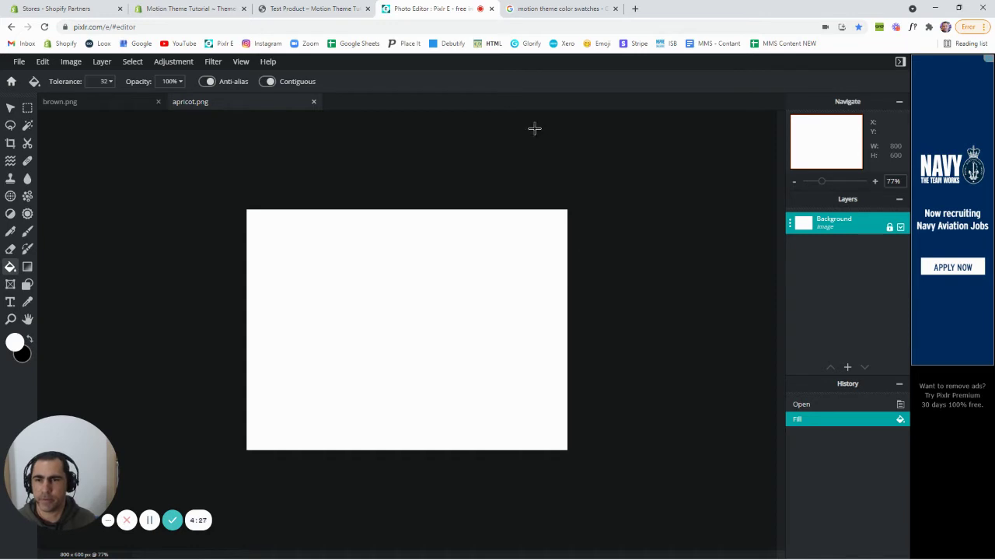
Step: Select the Yellow color variant on the Test Product storefront page, and return to Pixlr E
click(311, 9)
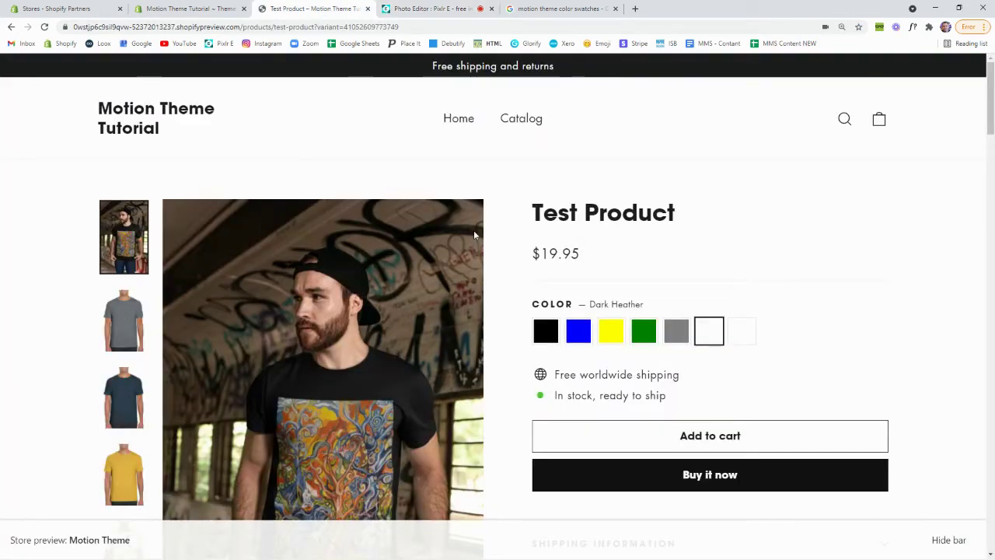
click(613, 332)
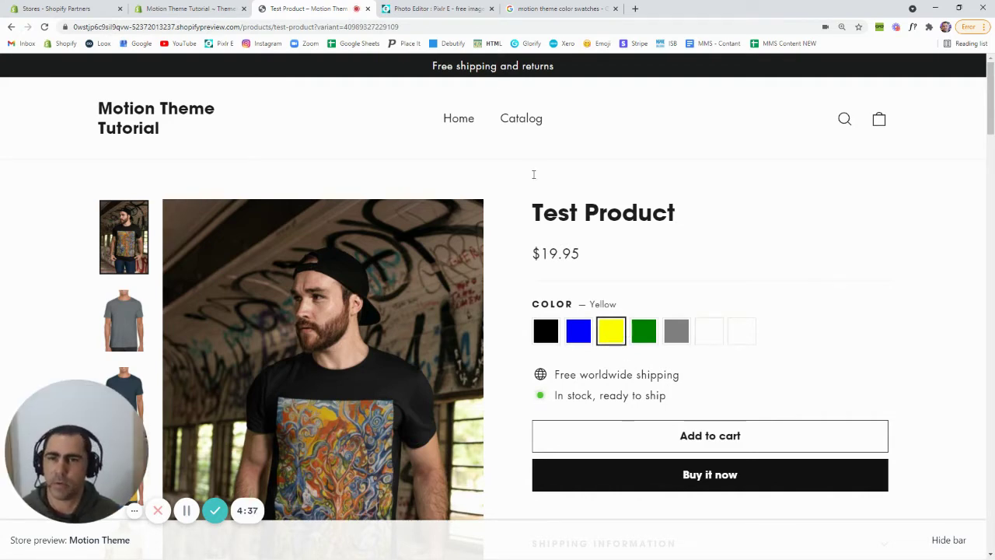
click(447, 9)
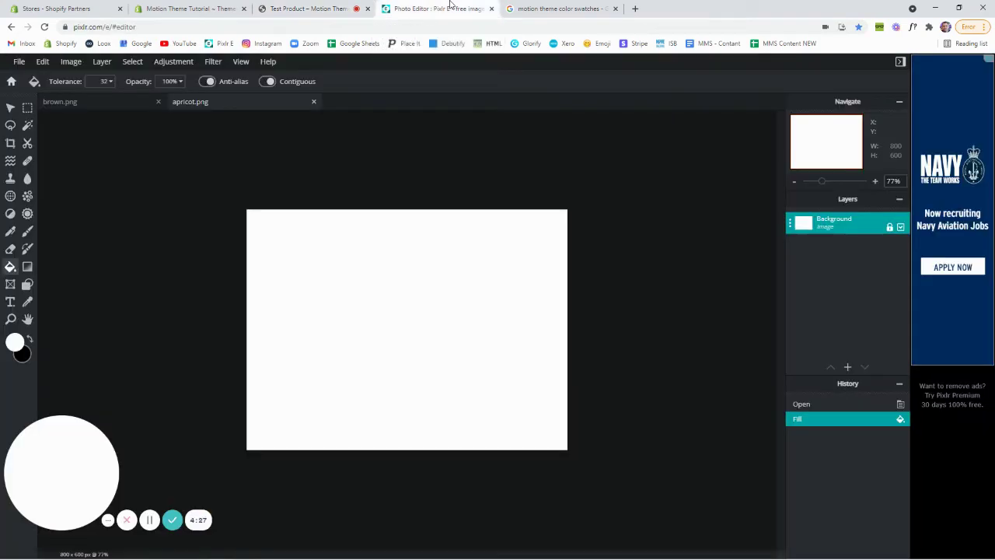
Step: Add the Yellow shirt image from the desktop to the open apricot.png document as a new layer
click(961, 7)
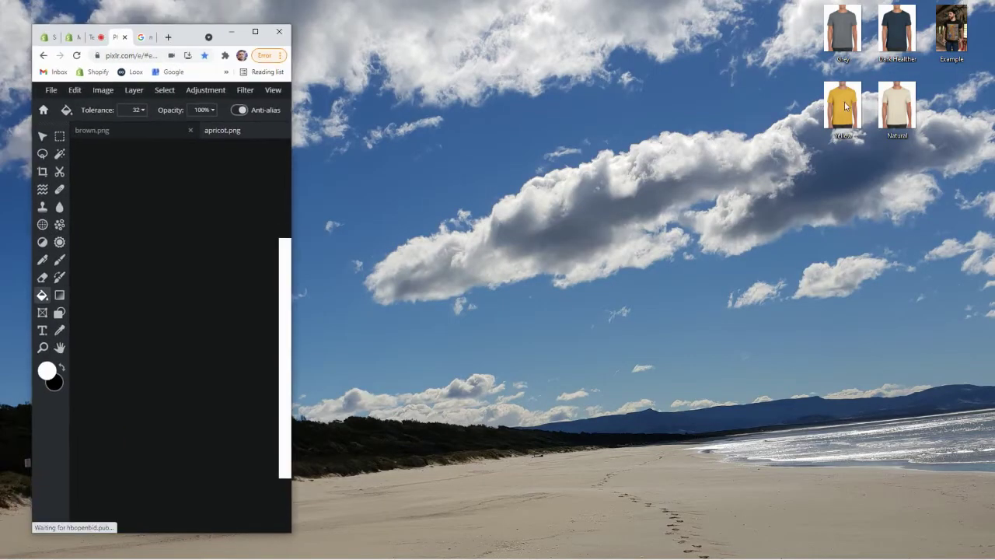
drag(292, 77, 720, 77)
drag(842, 105, 296, 304)
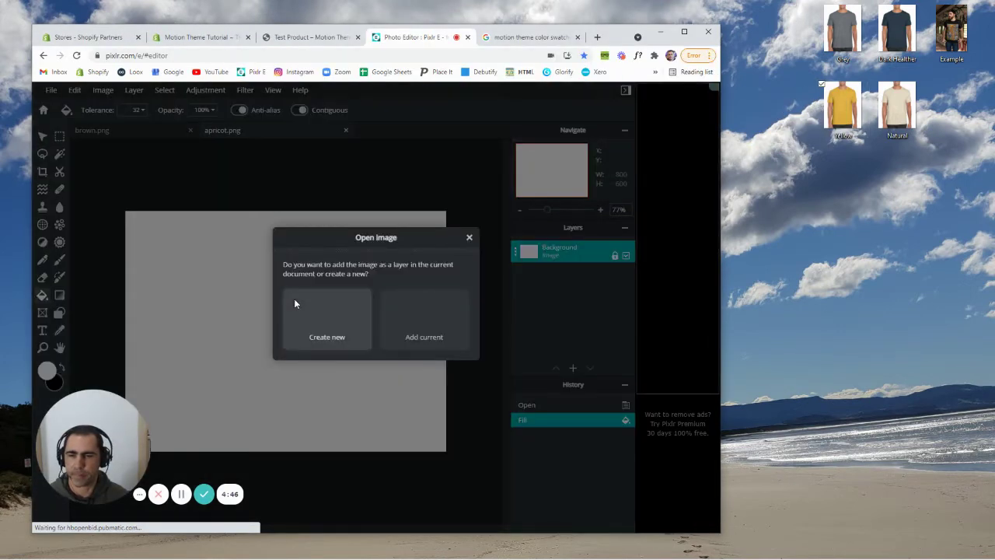
click(427, 327)
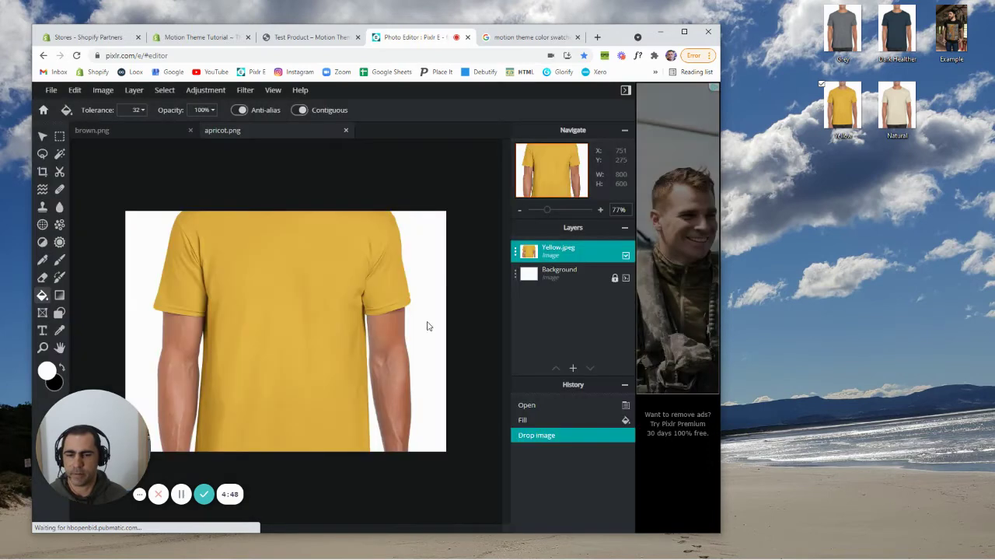
key(super+Up)
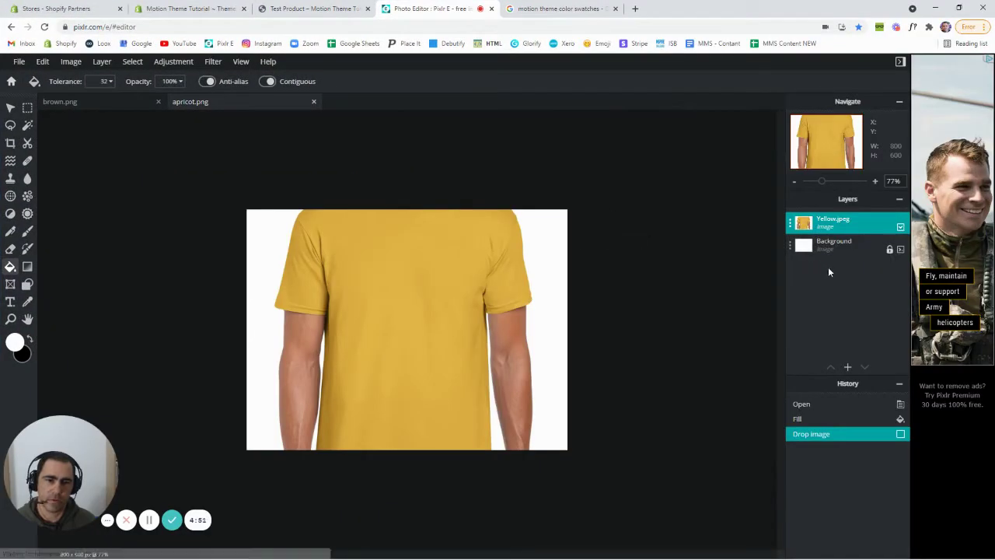
Step: Add the Yellow image file as another image layer by browsing for it in the Desktop folder
mouse_move(848, 367)
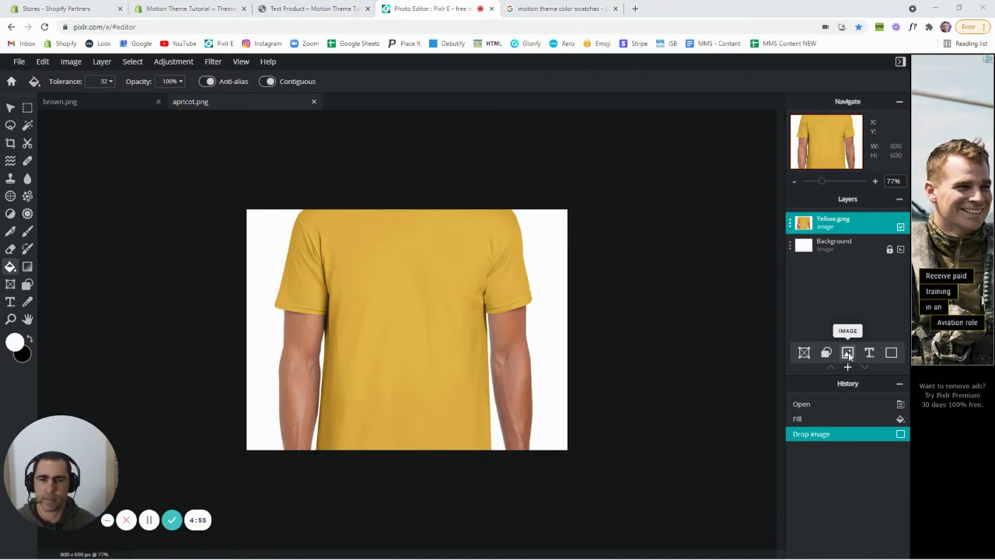
click(848, 353)
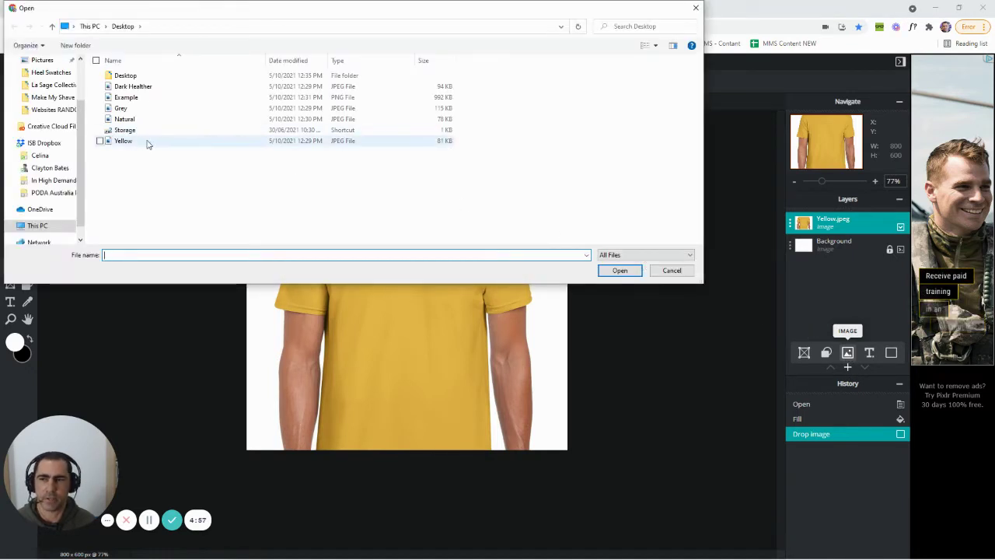
double_click(136, 142)
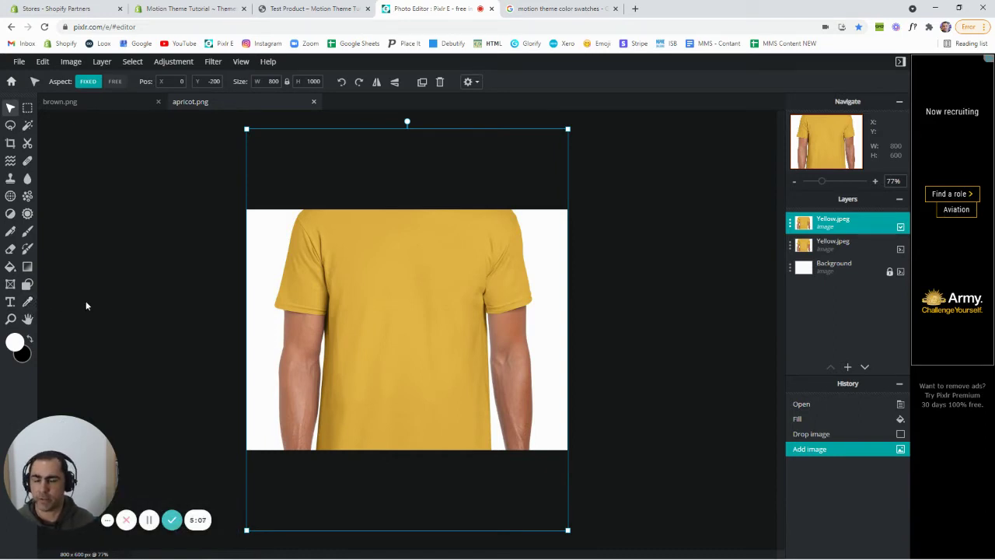
Step: Sample the yellow from the middle of the shirt with the Picker tool and check its hex code without changing the color
click(27, 303)
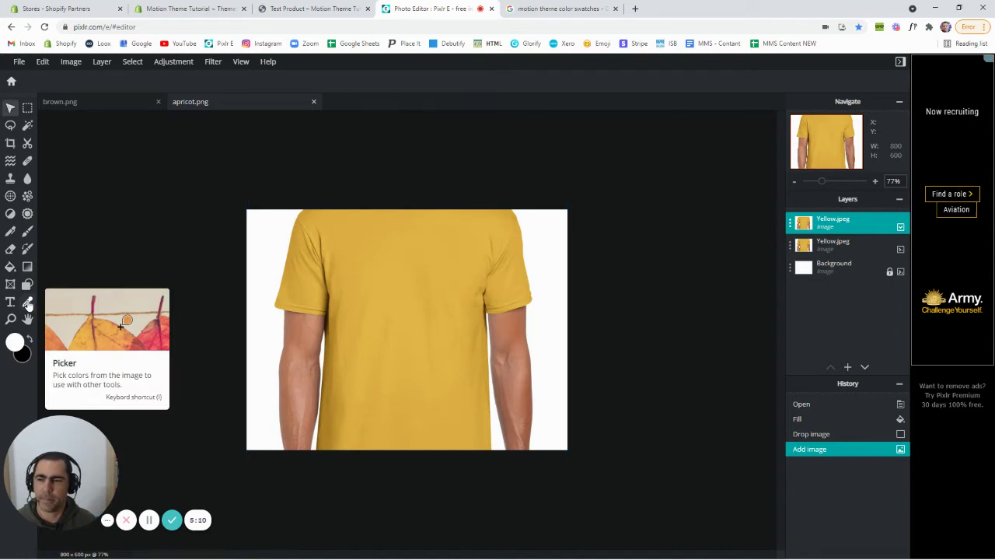
click(403, 268)
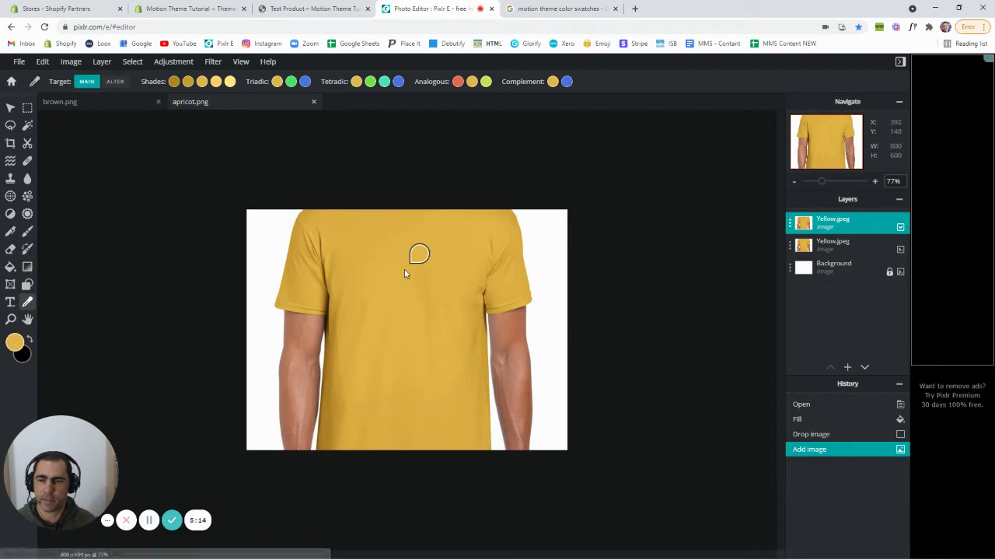
click(15, 348)
click(583, 363)
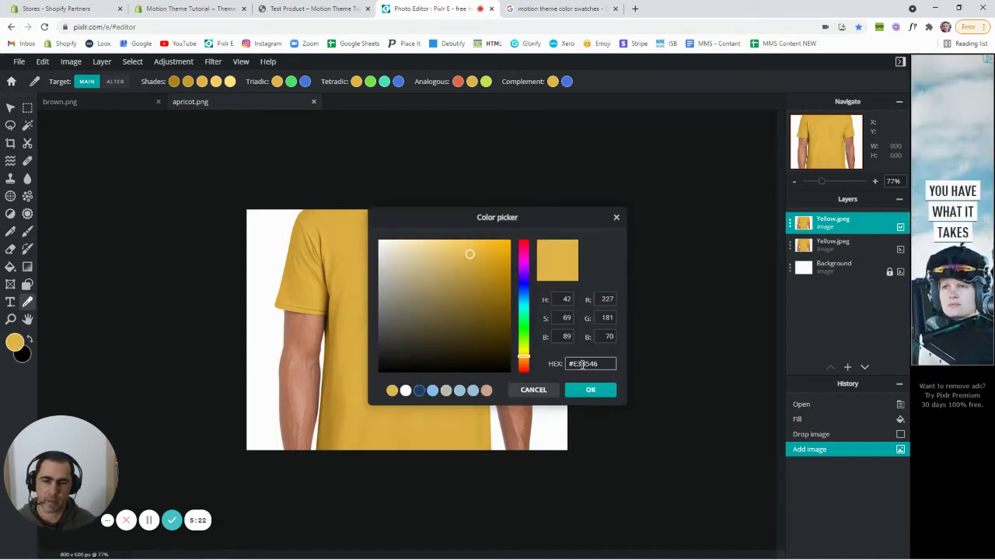
click(532, 389)
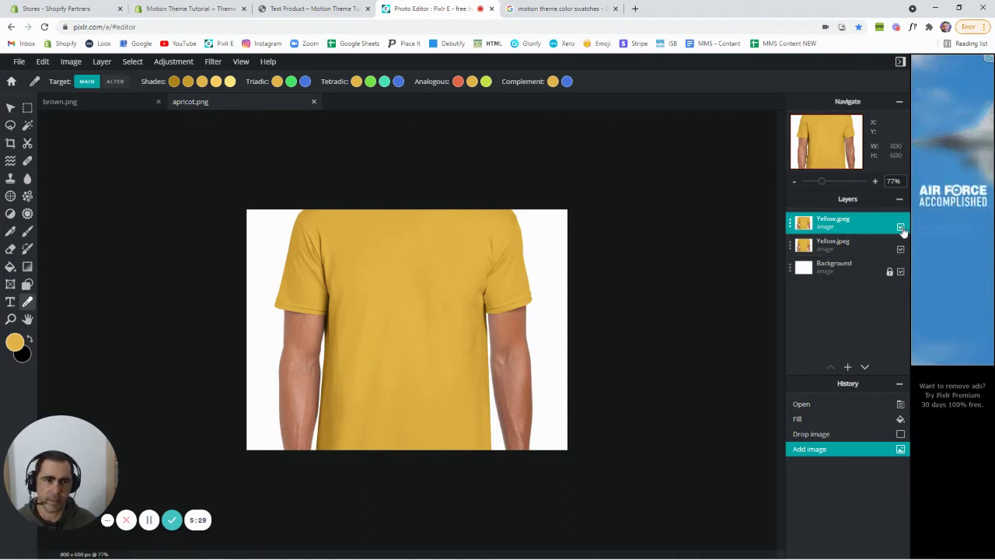
right_click(879, 46)
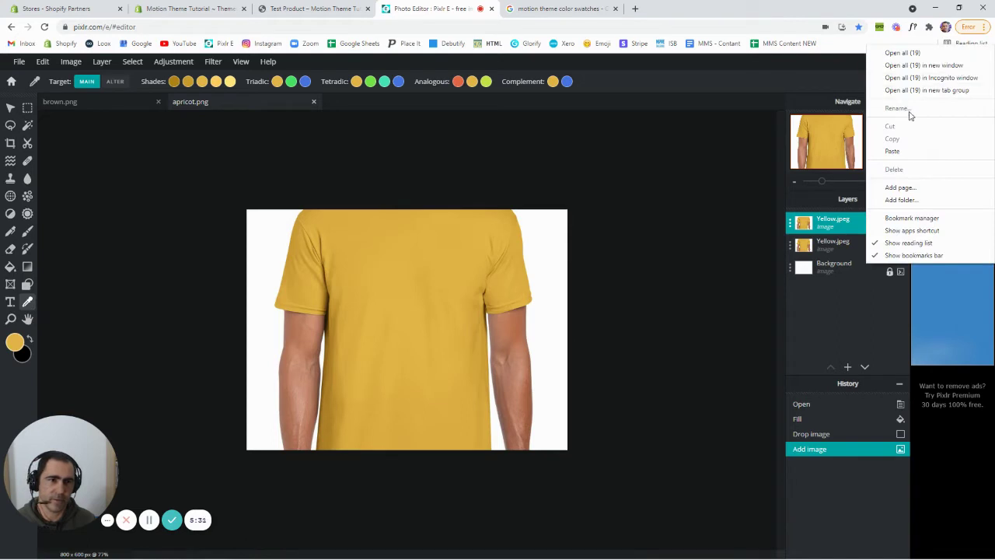
click(843, 53)
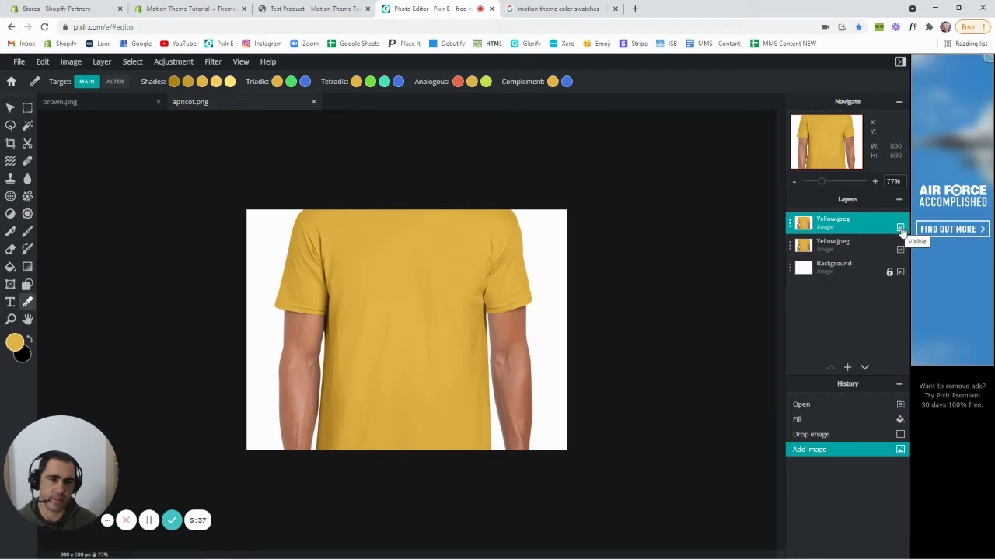
Step: Hide both Yellow.jpeg layers and fill the Background layer with the sampled yellow
click(900, 249)
click(901, 227)
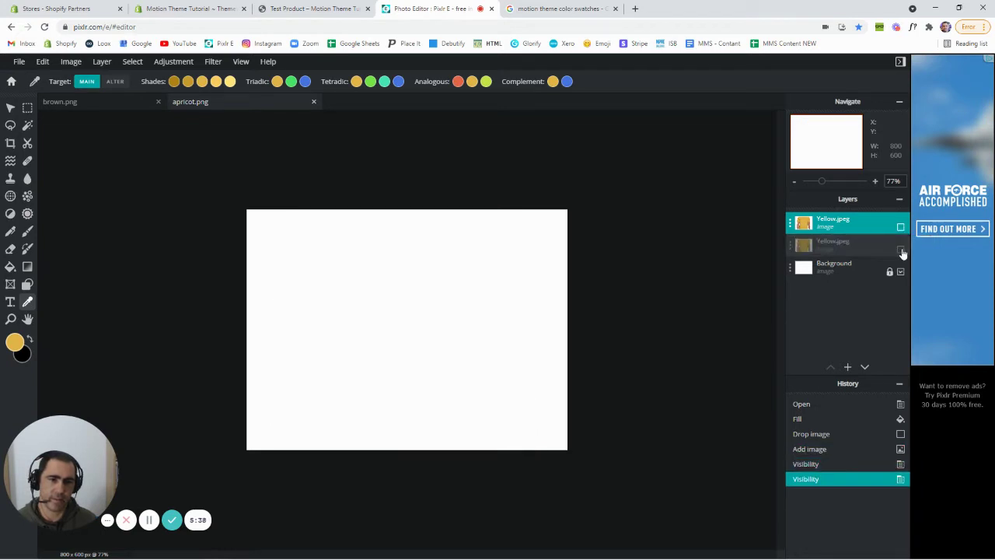
click(842, 269)
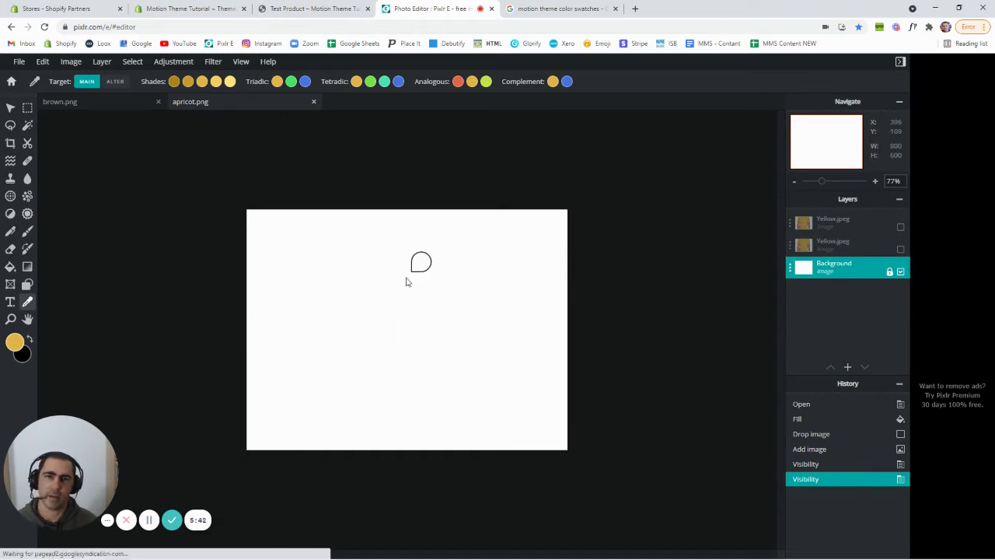
click(9, 269)
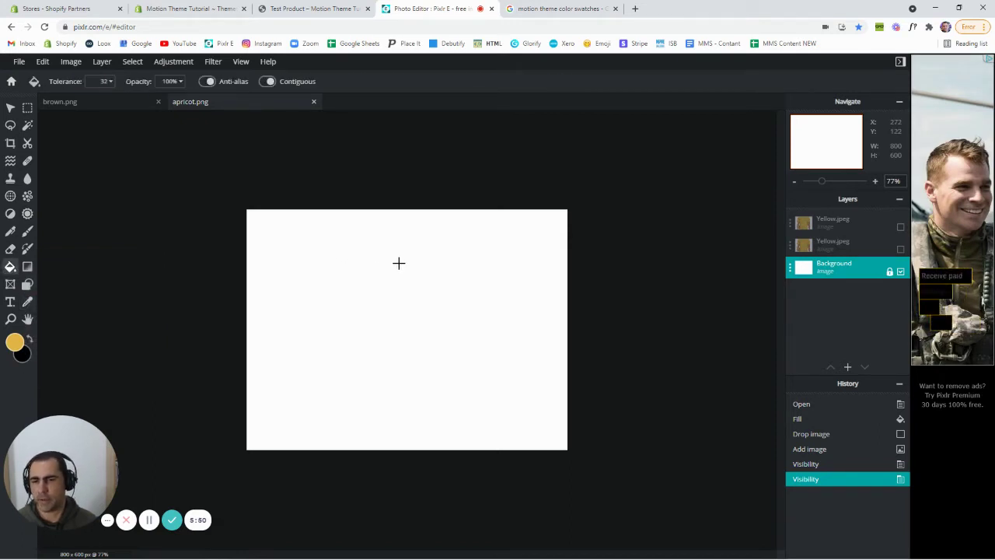
click(373, 334)
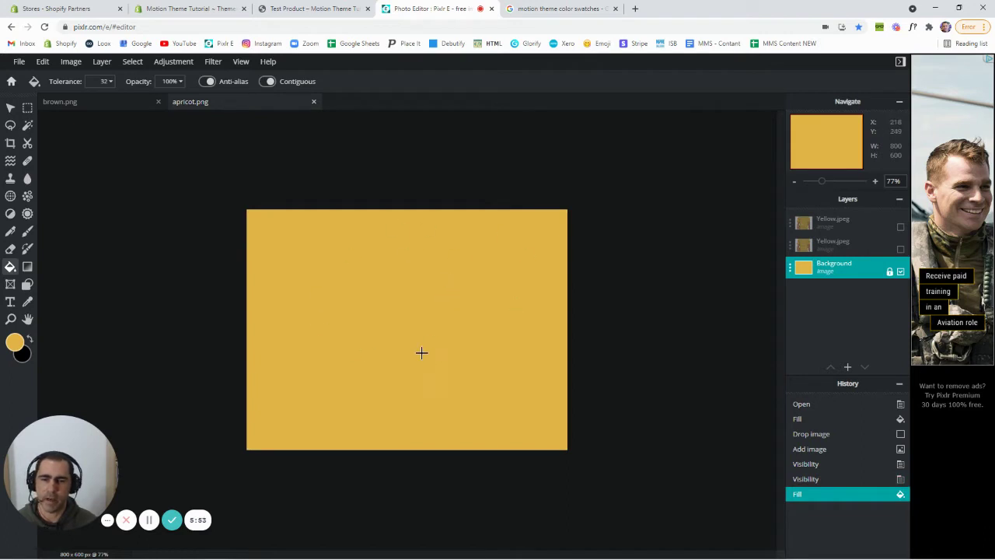
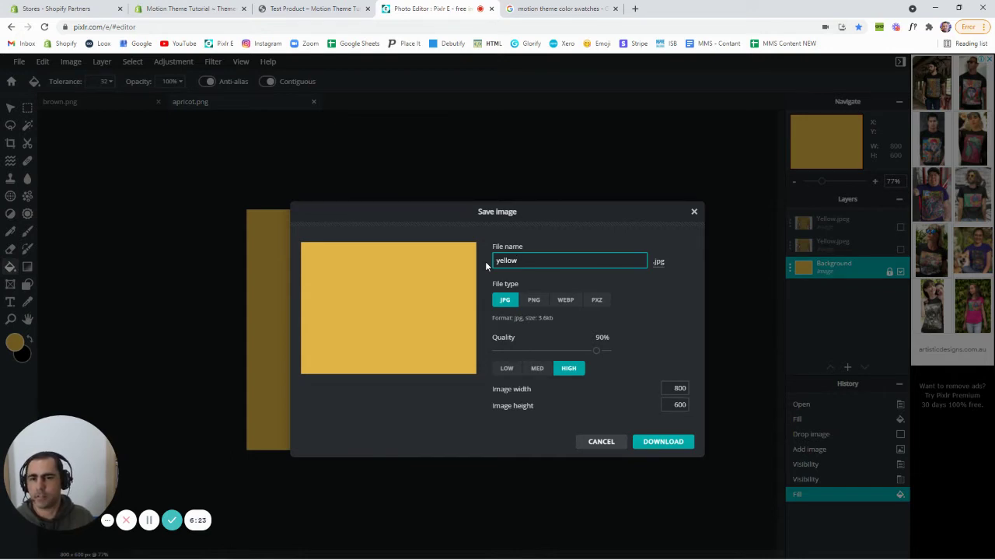
Step: Download the yellow swatch image as a PNG named yellow and open the downloaded file
click(536, 304)
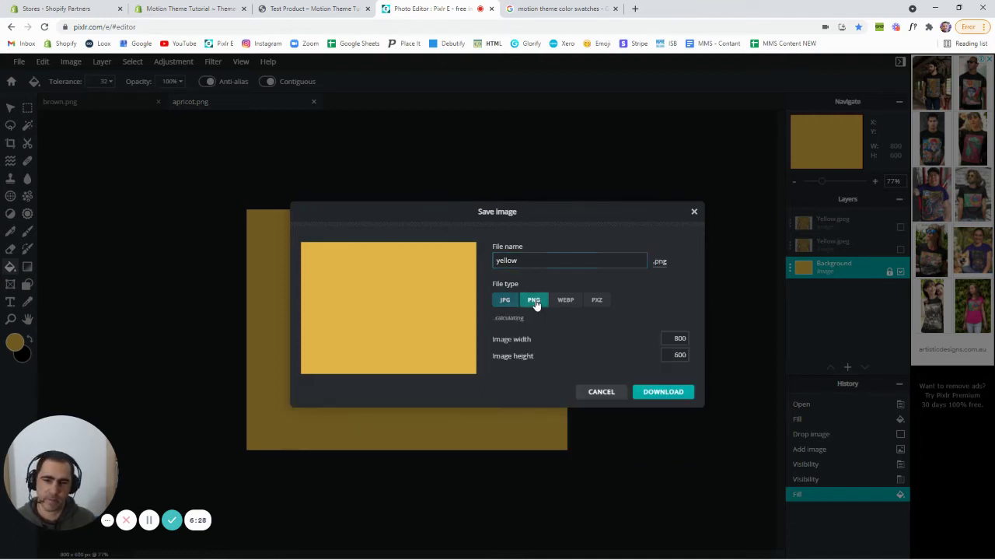
click(663, 392)
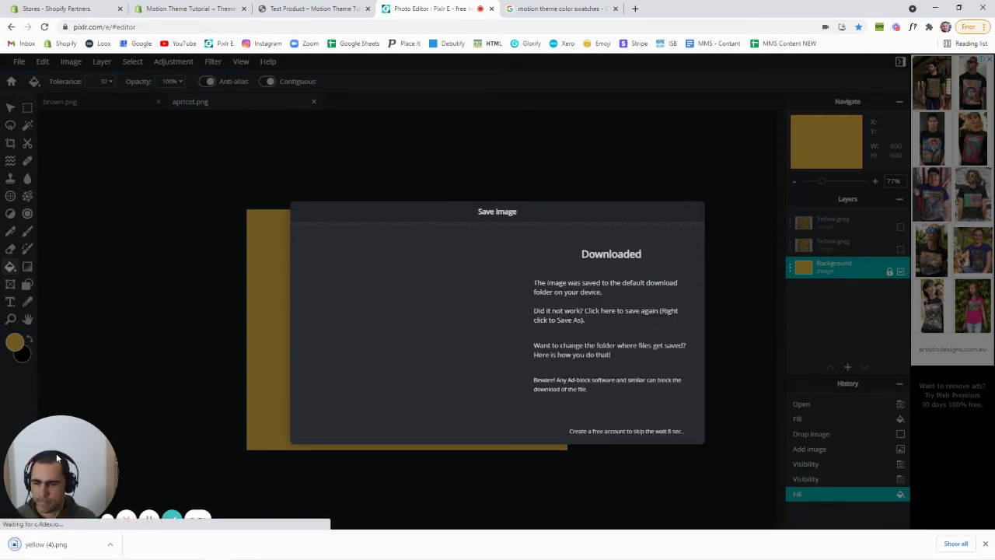
click(58, 546)
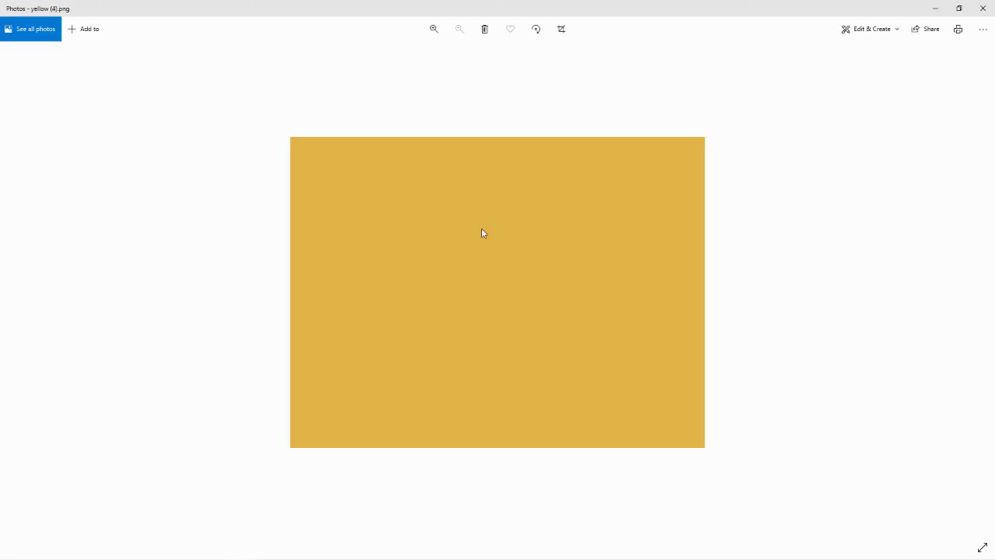
Step: Save a copy of the opened swatch image to the Desktop as yellow in .png format, and close the image viewer
right_click(481, 228)
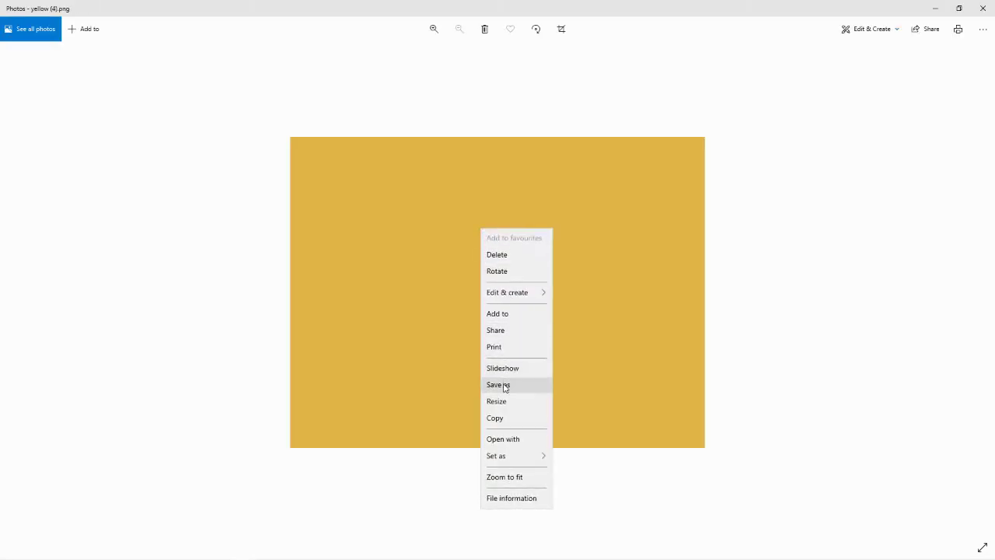
click(527, 385)
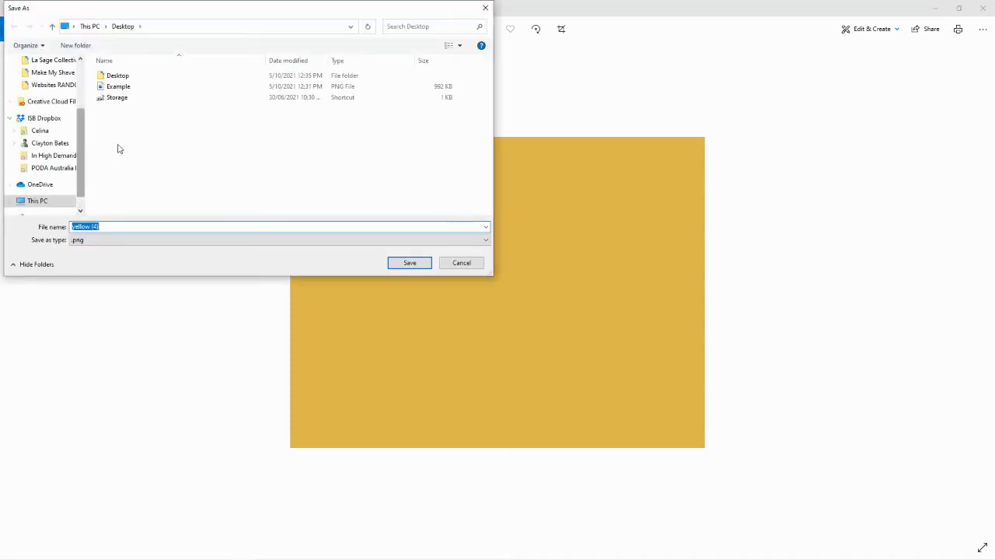
scroll(57, 132, up, 3)
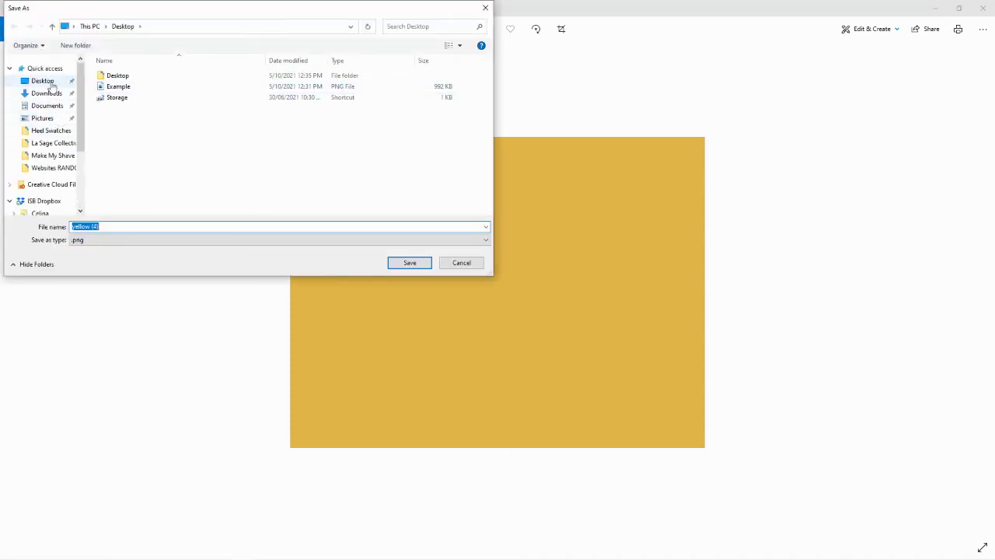
click(34, 83)
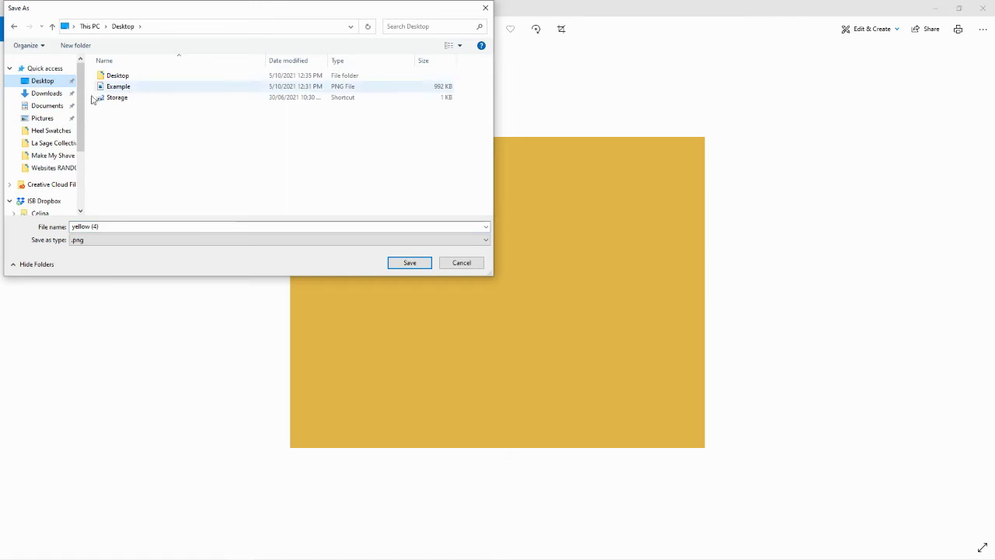
click(96, 226)
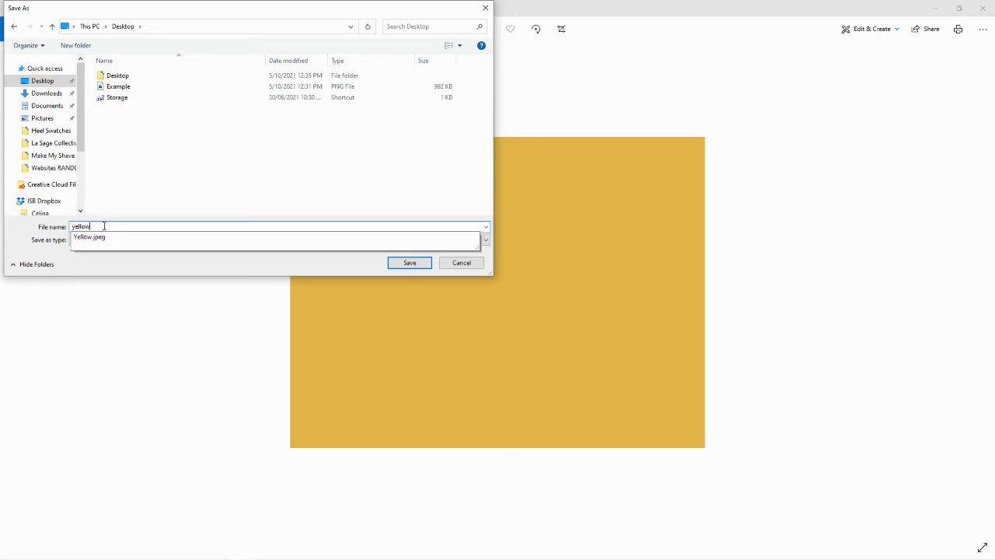
click(164, 274)
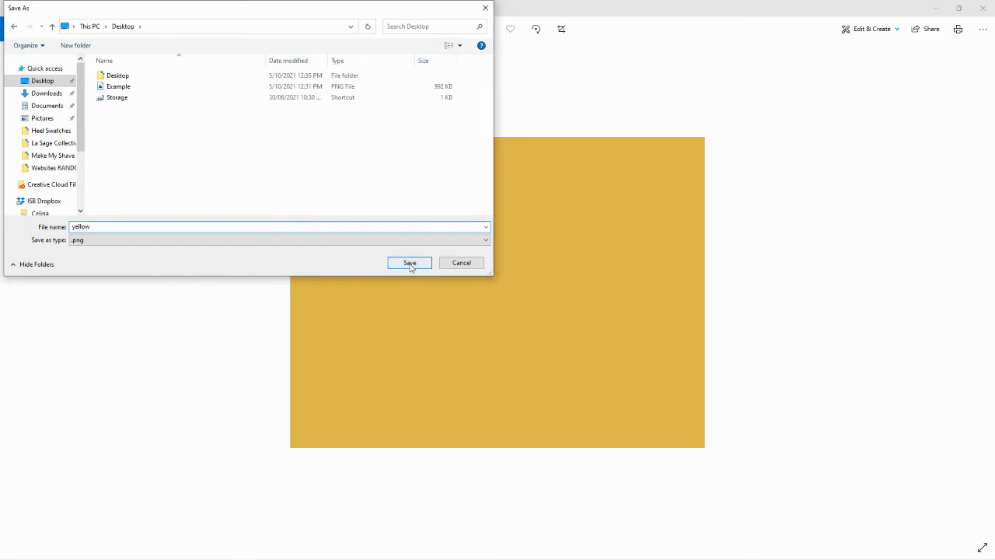
click(410, 265)
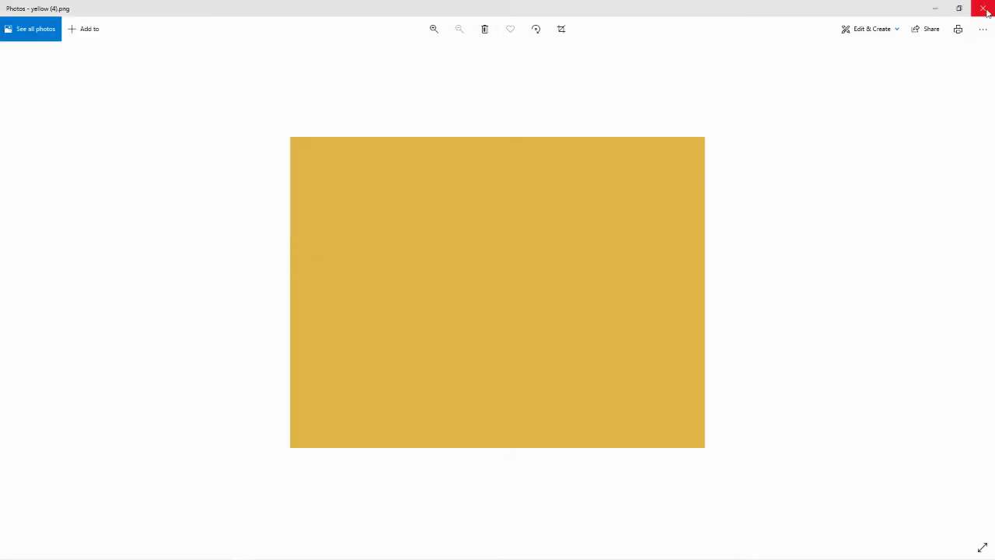
click(986, 9)
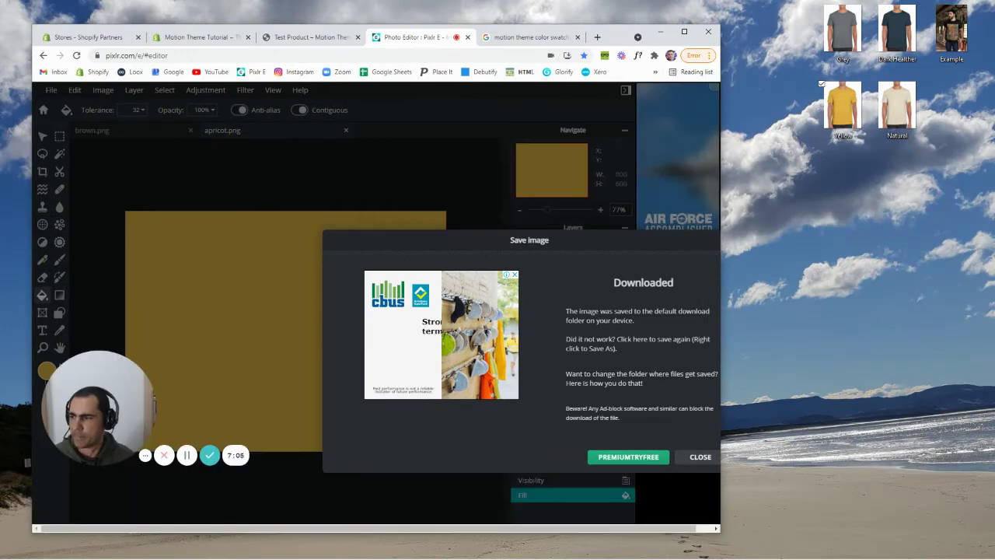
Step: Place the yellow swatch file directly below the Yellow shirt image on the desktop, and dismiss the download notice in Pixlr E
drag(894, 203, 895, 203)
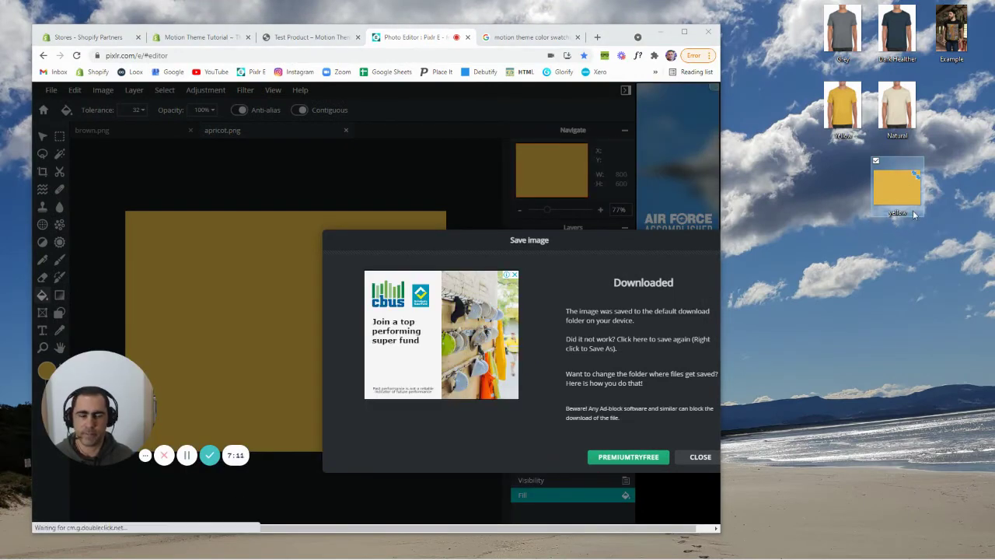
drag(905, 192, 839, 192)
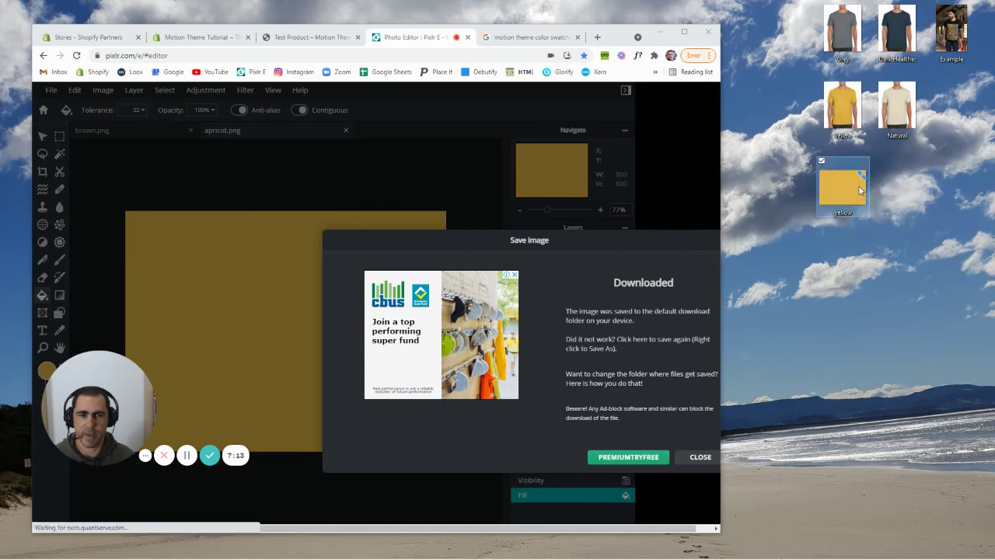
click(683, 34)
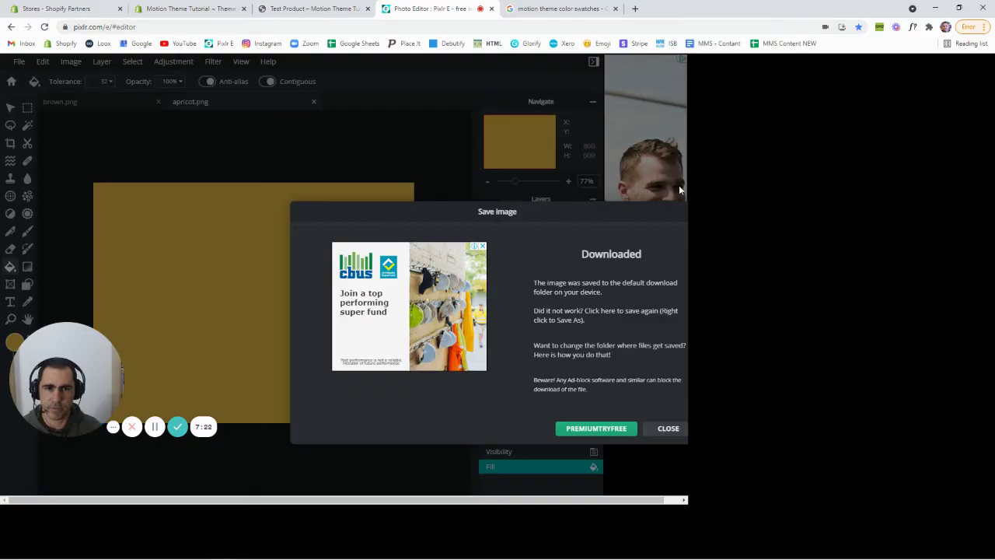
click(668, 428)
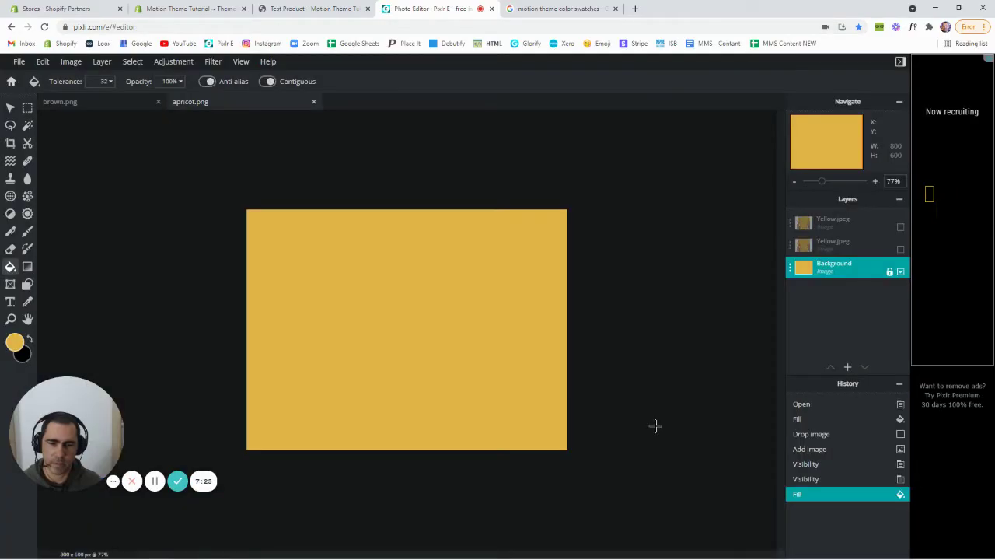
Step: Add the Dark Healther shirt image from the desktop to the current apricot.png document as a new layer
click(961, 8)
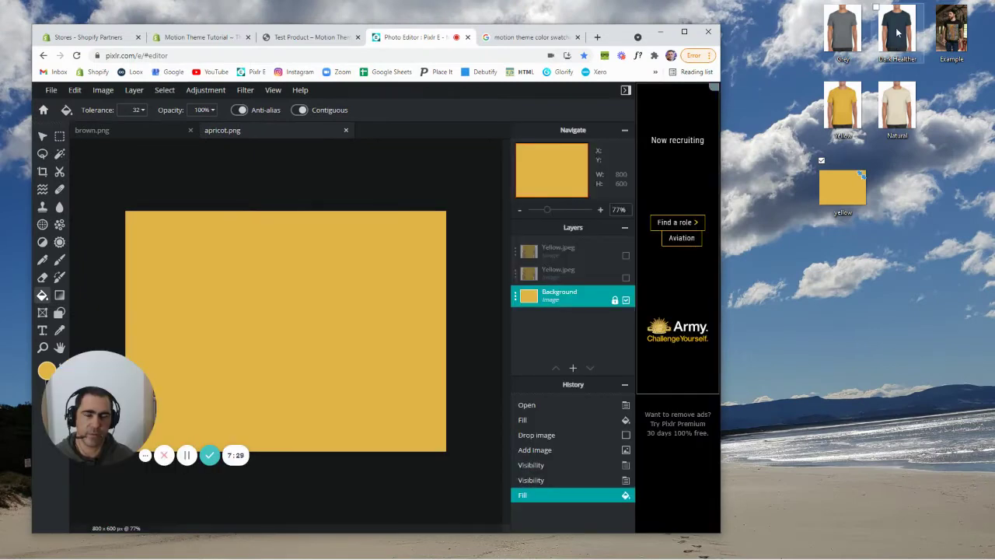
drag(897, 33, 267, 311)
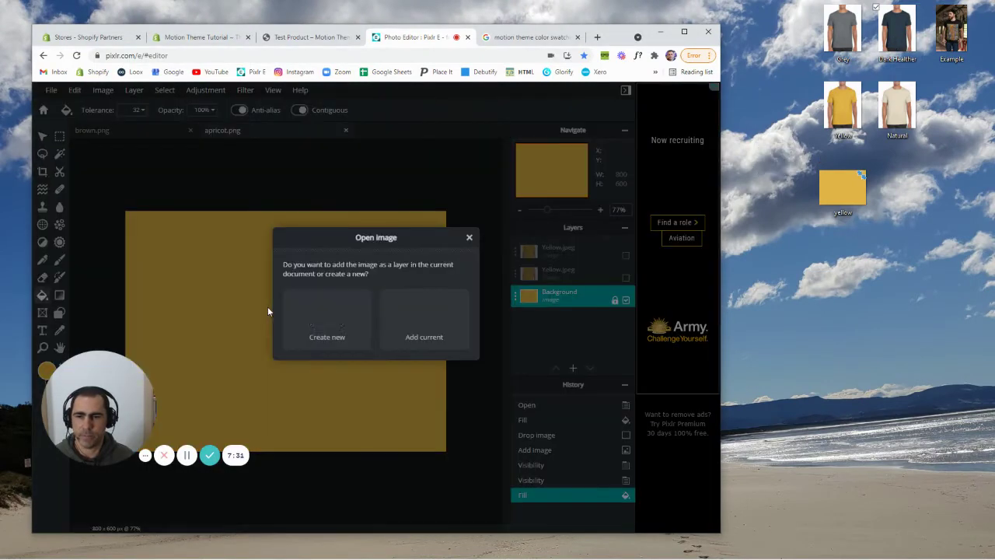
click(424, 315)
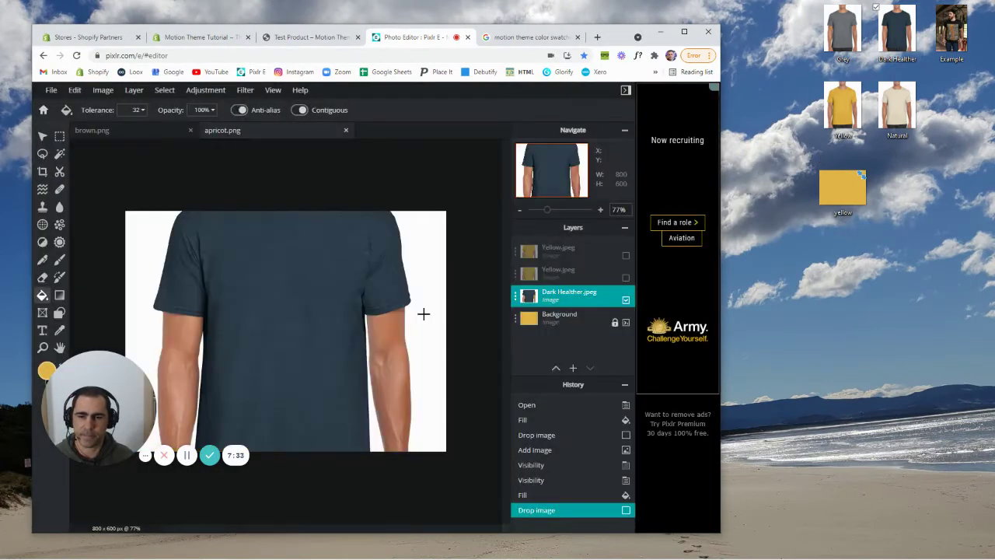
click(684, 32)
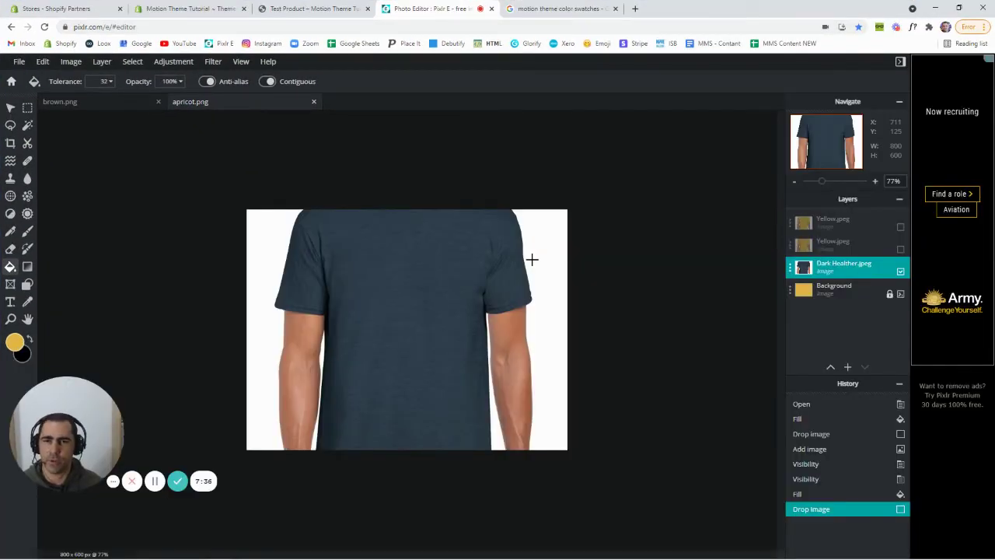
Step: Sample the dark blue from the shirt with the Picker tool and hide the Dark Healther.jpeg layer
click(29, 304)
click(379, 253)
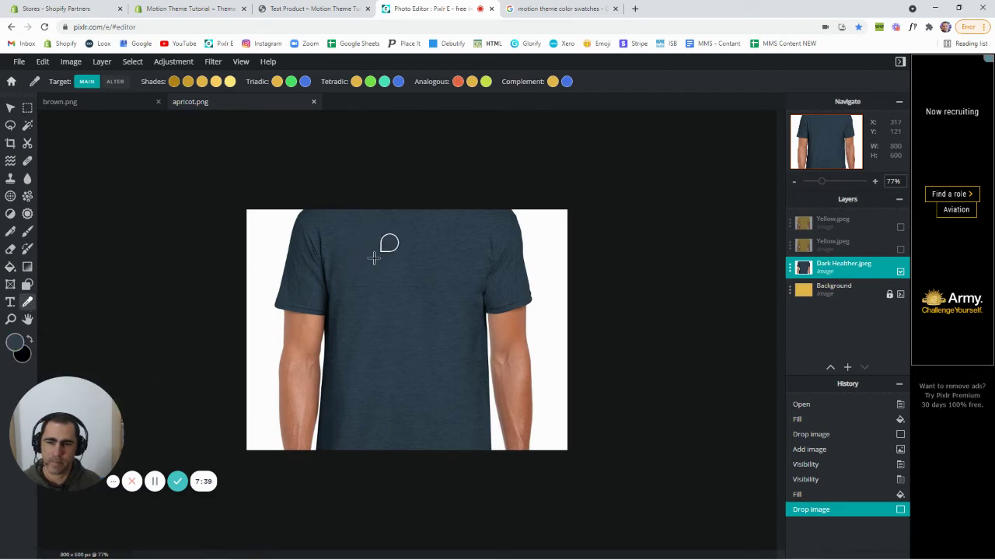
click(901, 272)
Step: Fill the Background layer with the sampled dark blue
click(847, 288)
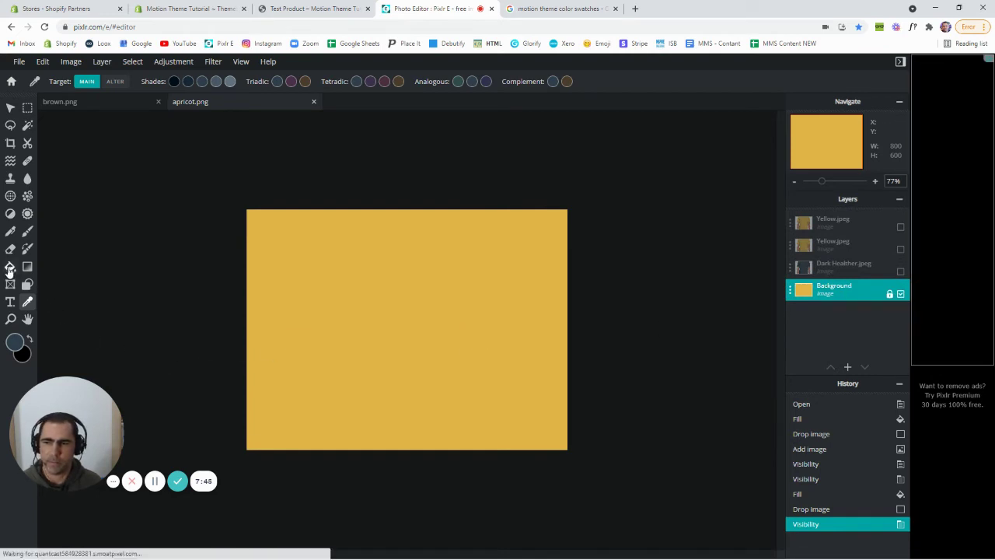
click(9, 268)
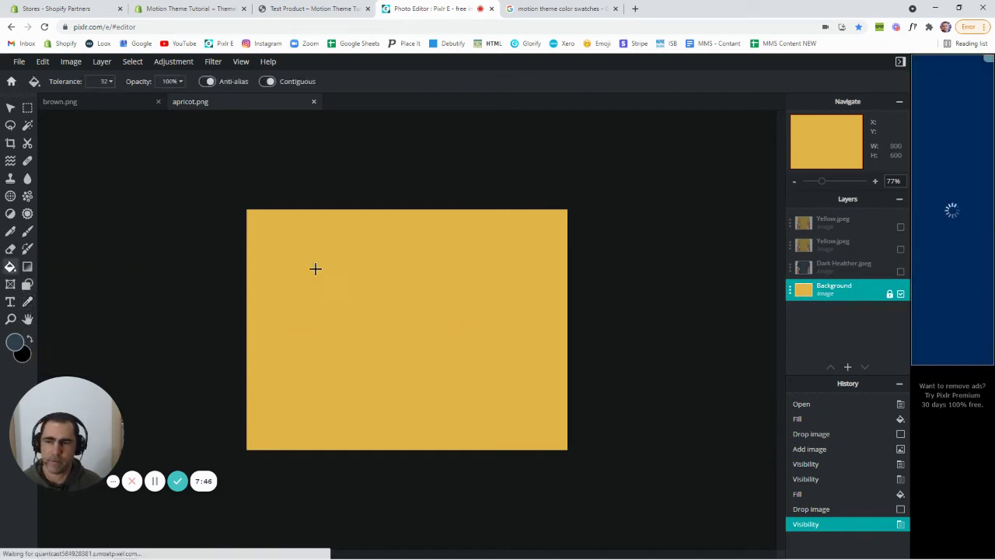
click(362, 264)
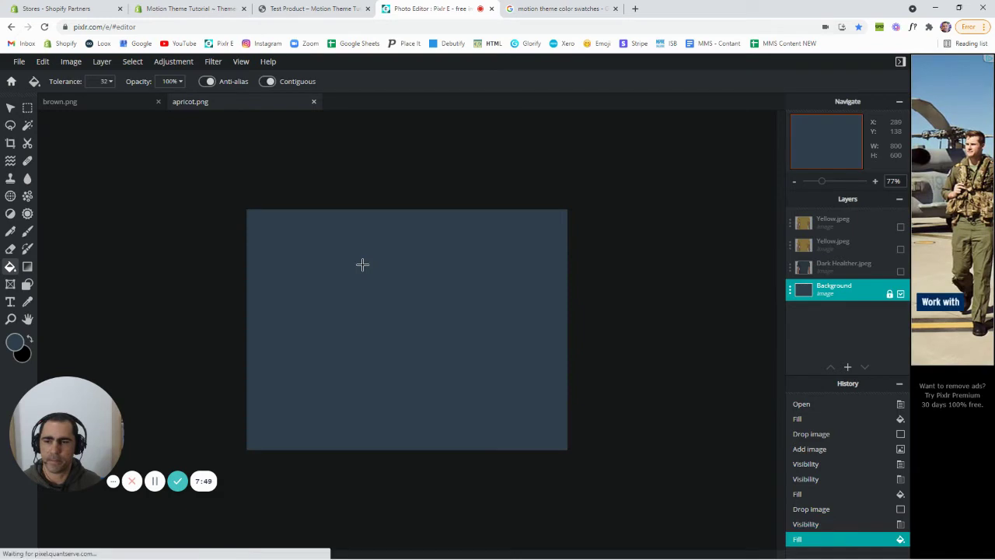
Step: Download the dark blue swatch as a PNG named dark-heather at 800 × 600
click(19, 61)
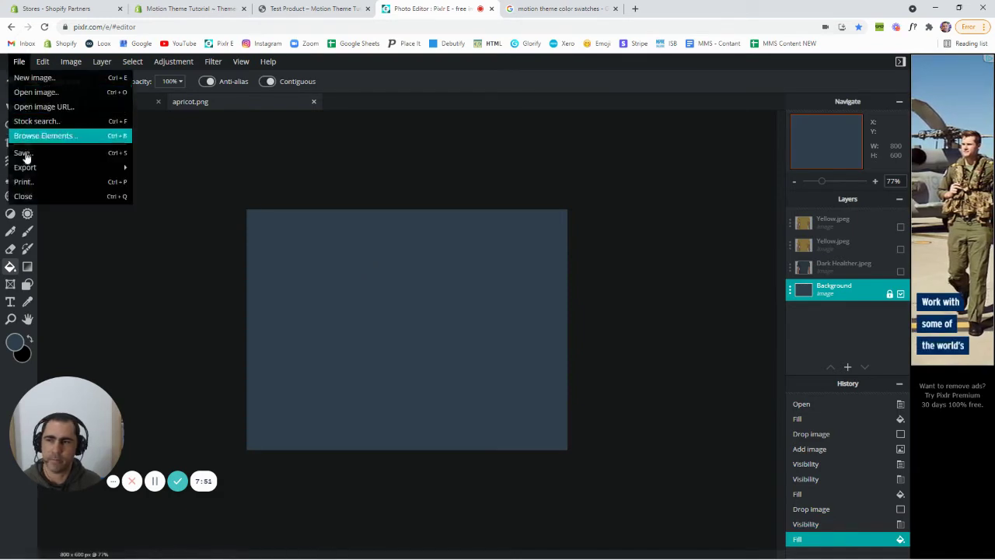
click(24, 154)
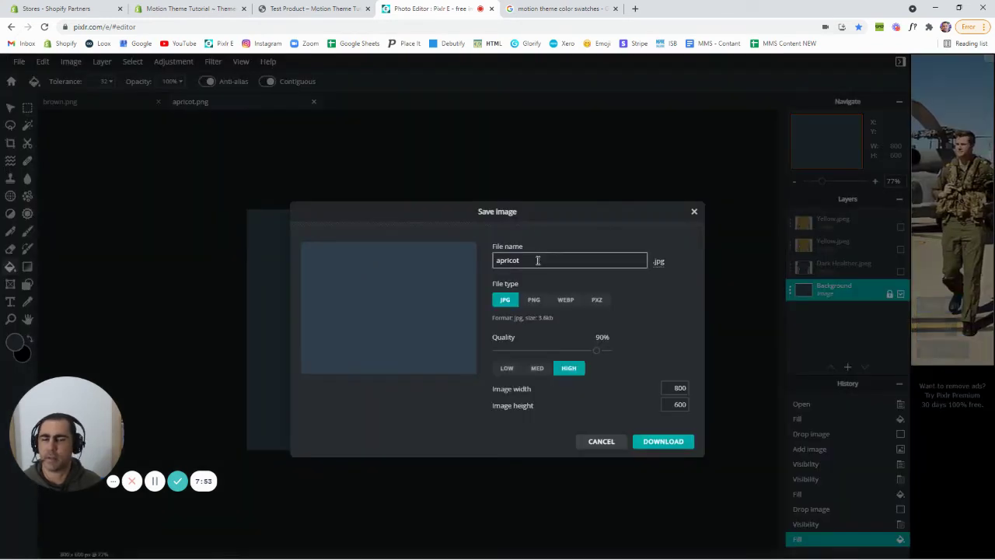
double_click(538, 260)
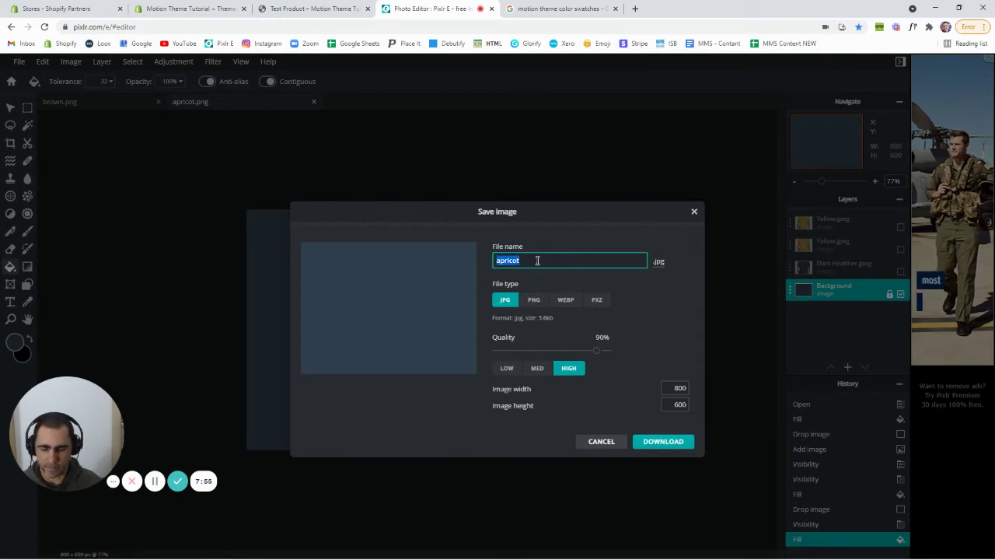
text(dark)
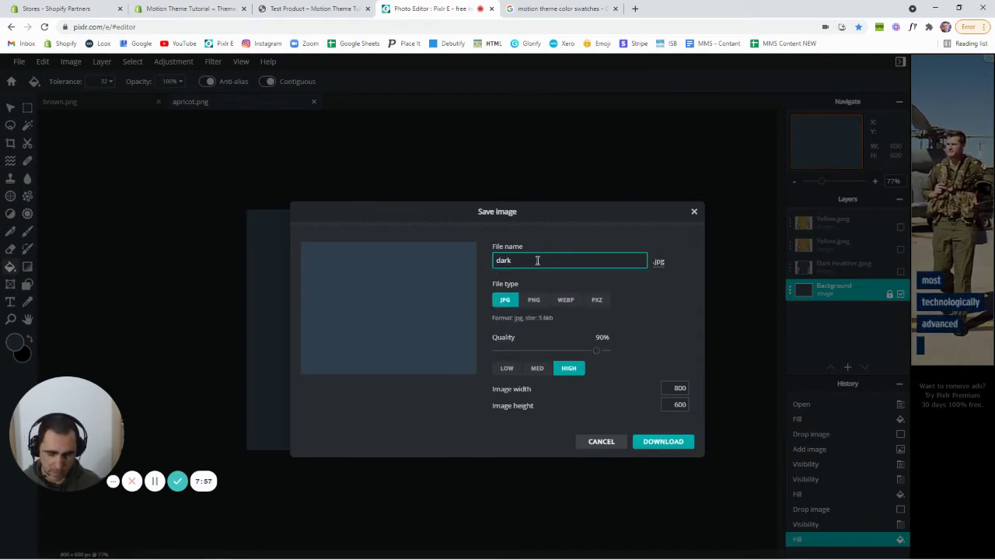
text(-heather)
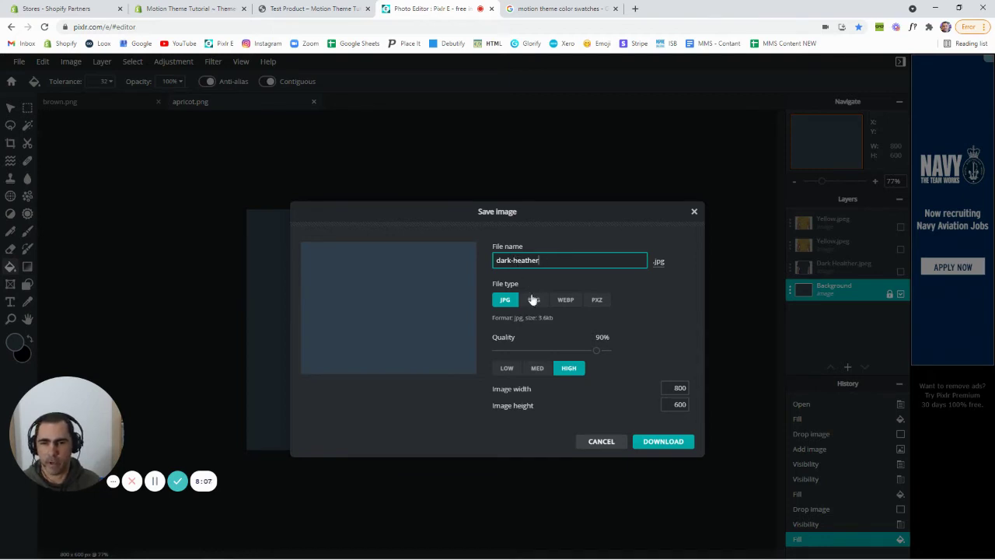
click(534, 302)
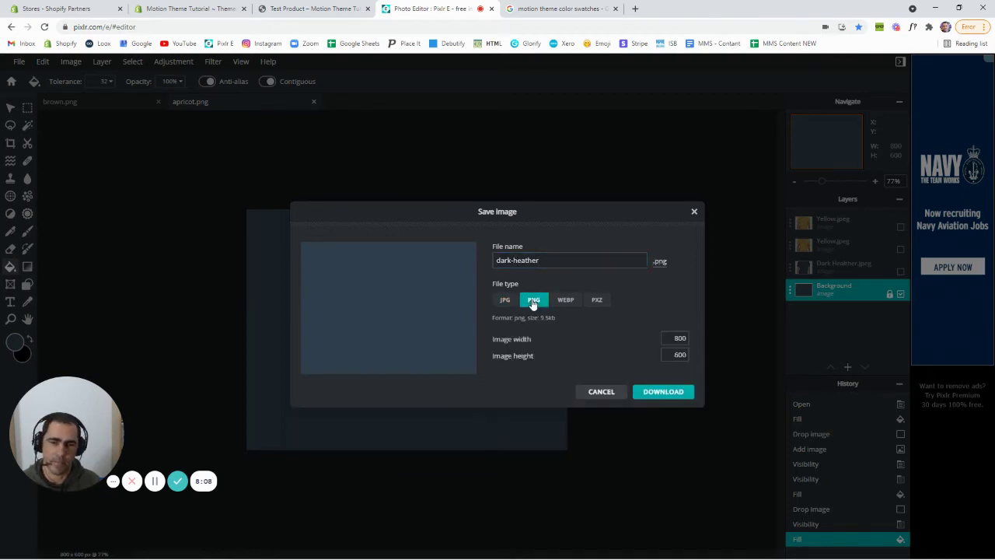
click(663, 392)
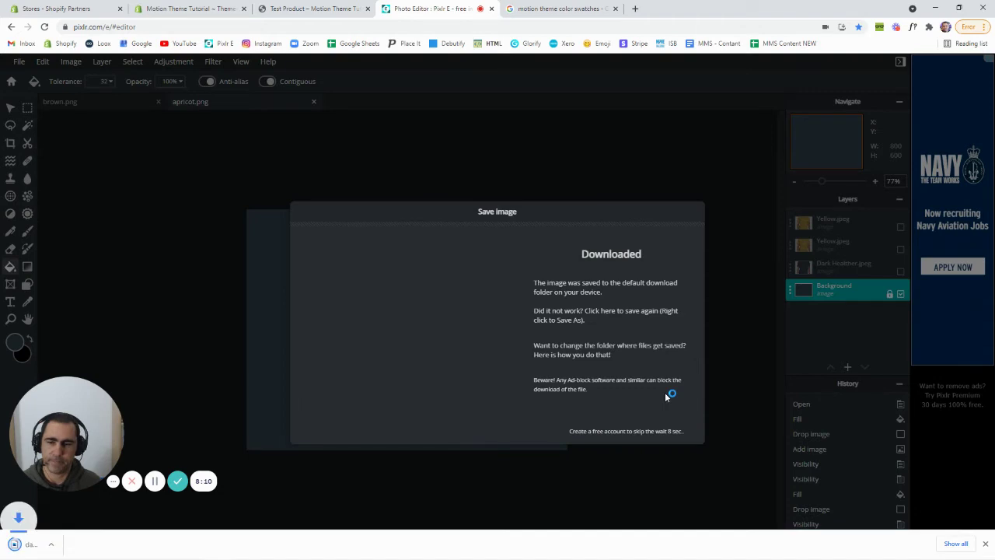
Step: Open the downloaded swatch in Photos, save a copy to the Desktop as dark-heather.png, and dismiss the viewer and Pixlr's download notice
click(44, 546)
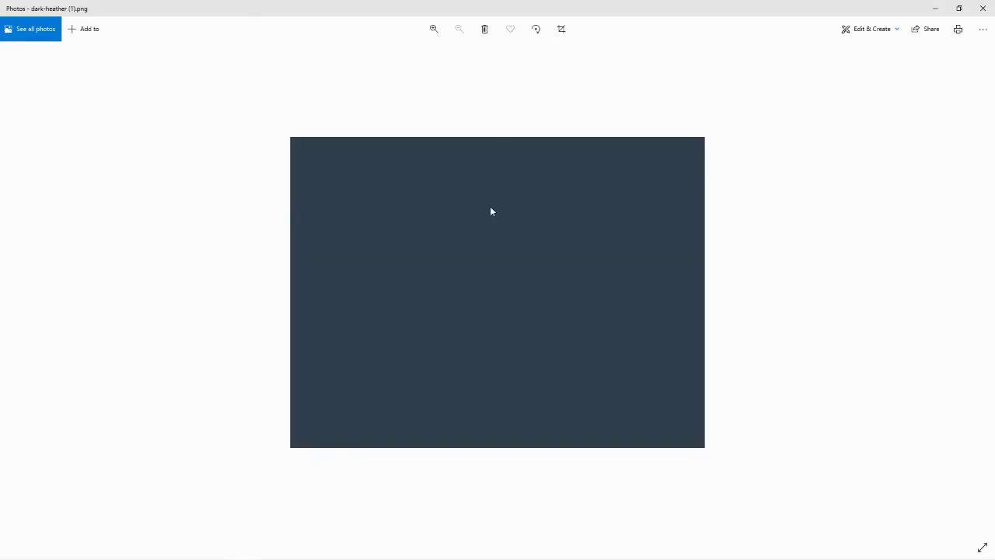
right_click(491, 209)
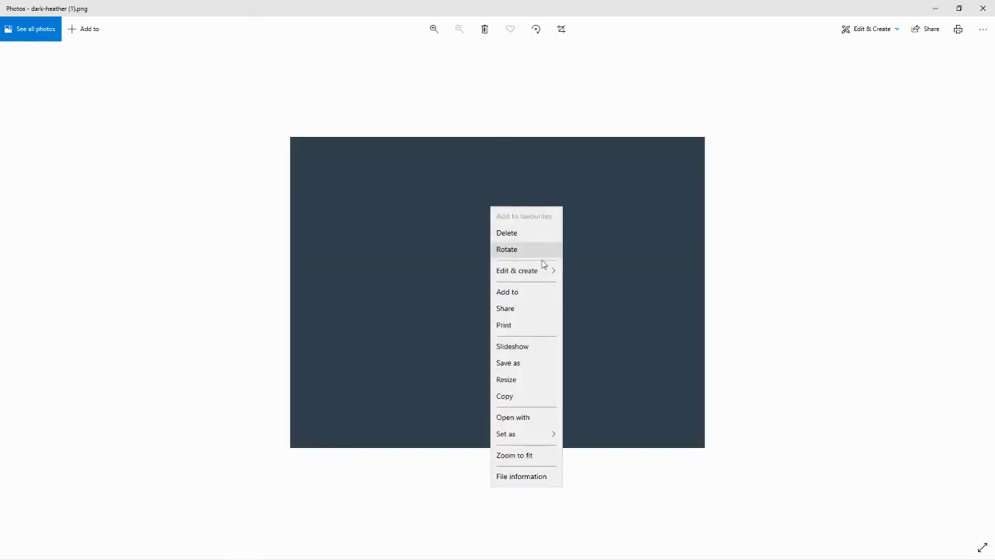
click(543, 362)
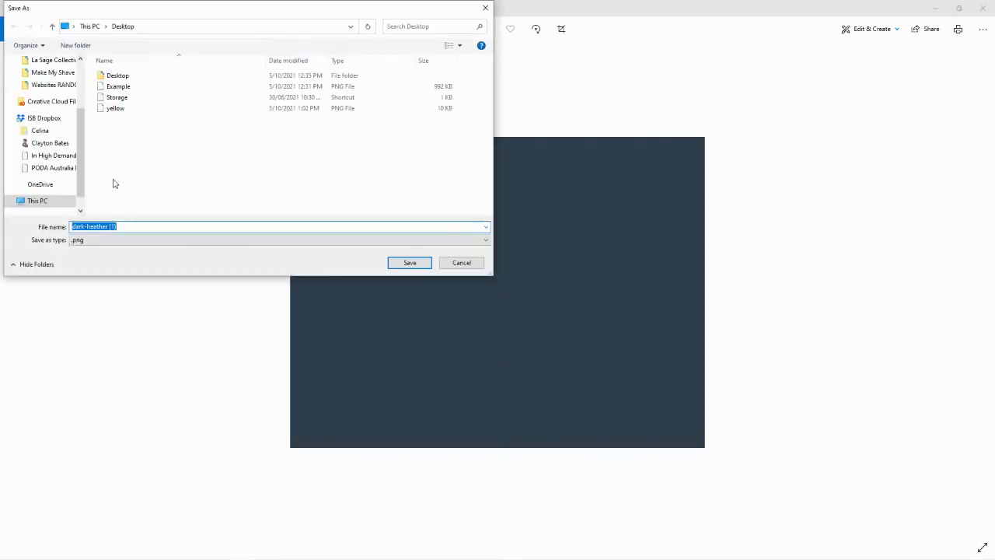
click(113, 227)
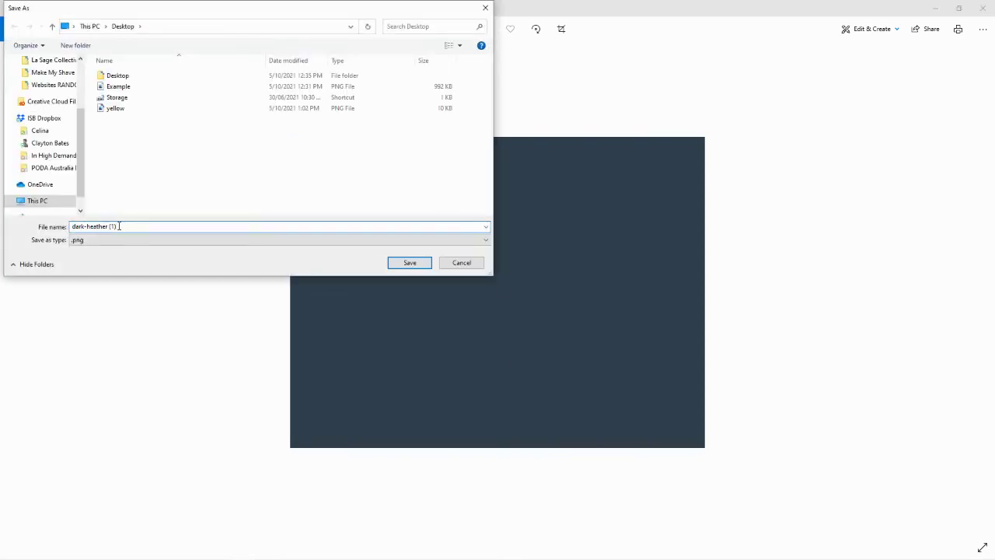
key(BackSpace)
key(BackSpace)
key(BackSpace)
key(BackSpace)
scroll(35, 170, up, 2)
click(42, 81)
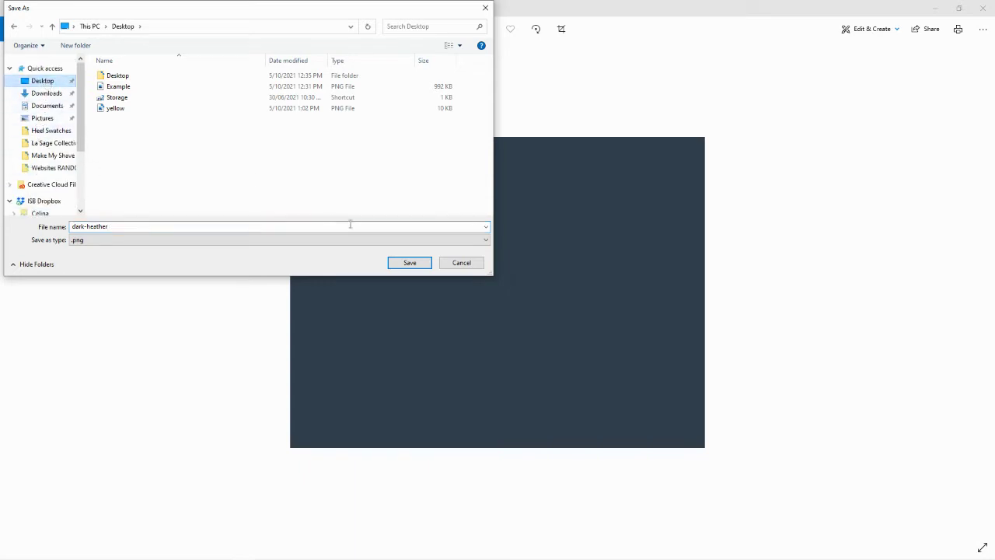
click(413, 264)
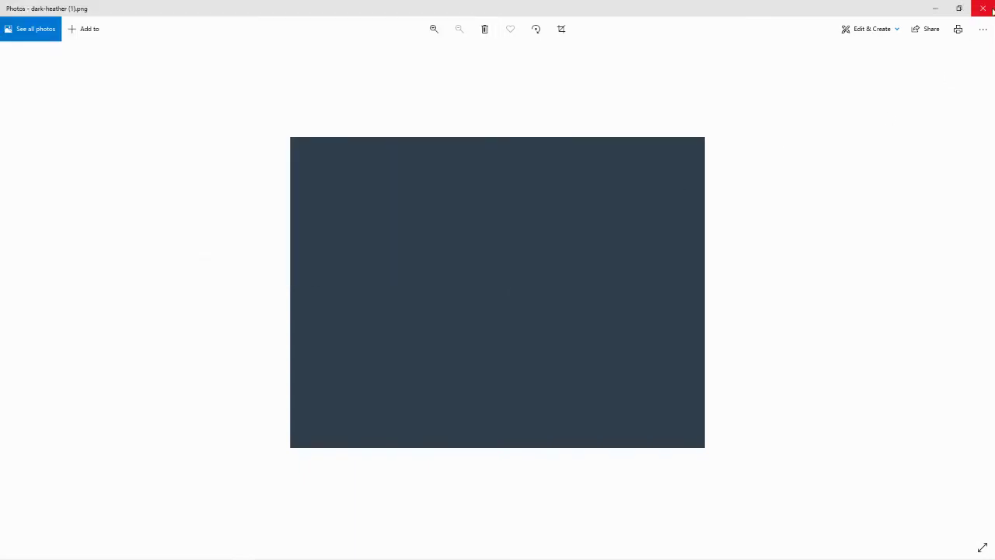
click(985, 9)
click(696, 210)
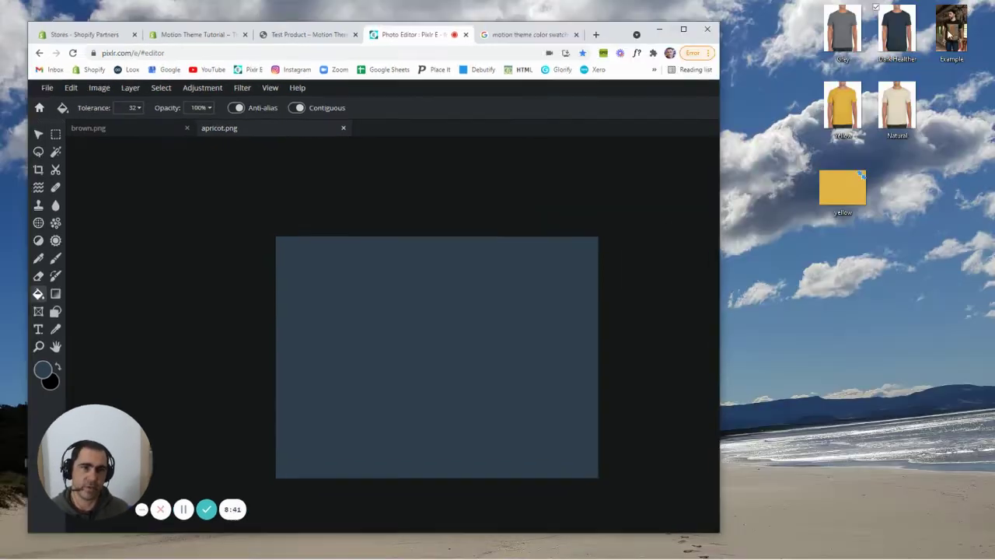
Step: Add the Example image from the desktop to the apricot.png document as a new layer
click(958, 8)
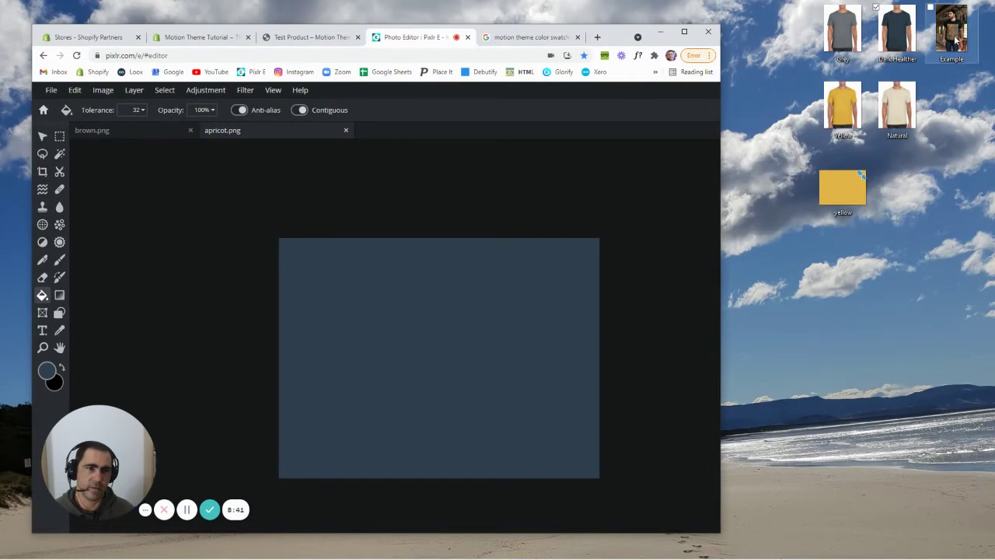
drag(954, 25, 286, 294)
click(402, 327)
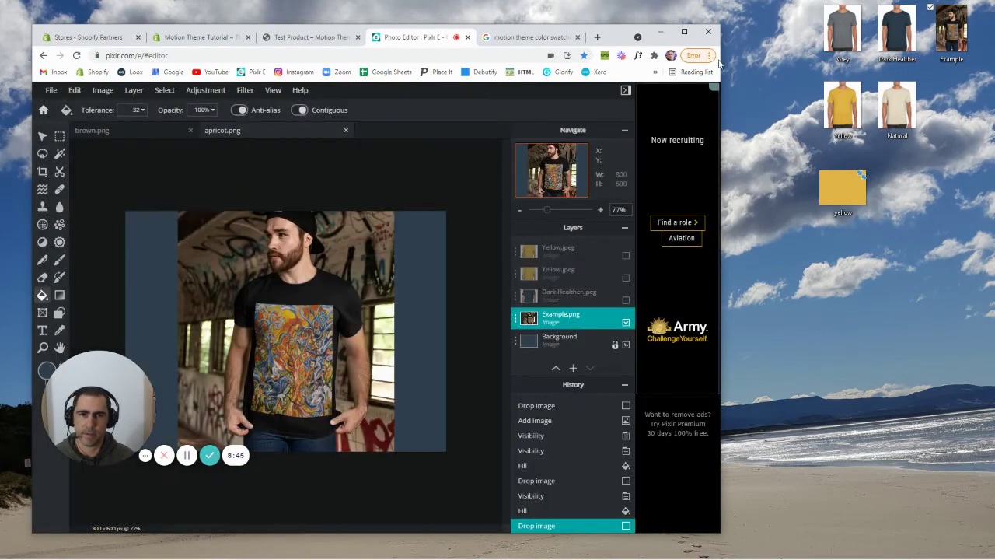
click(685, 32)
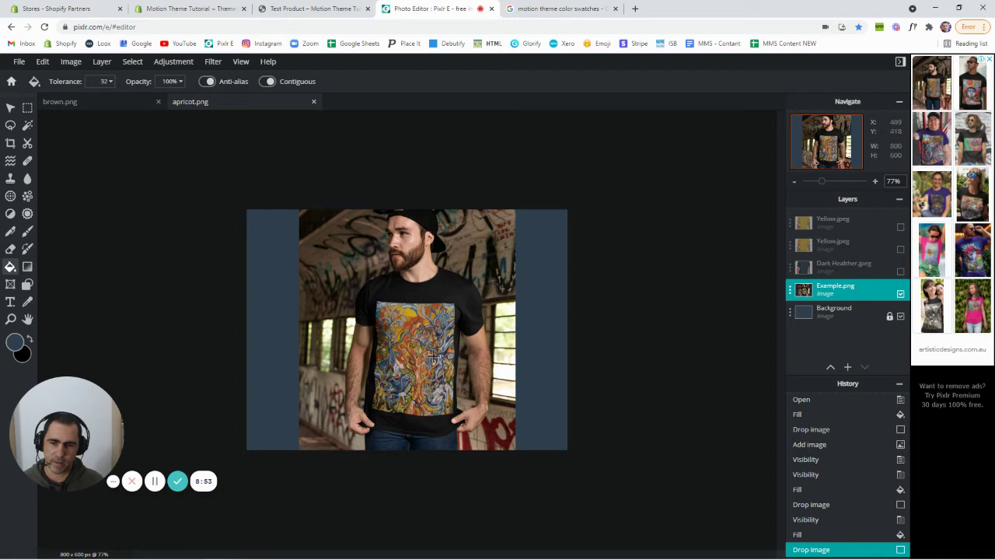
Step: Hide the Background layer and scale the Example.png layer to 800 × 1200 so it spans the canvas width
click(900, 317)
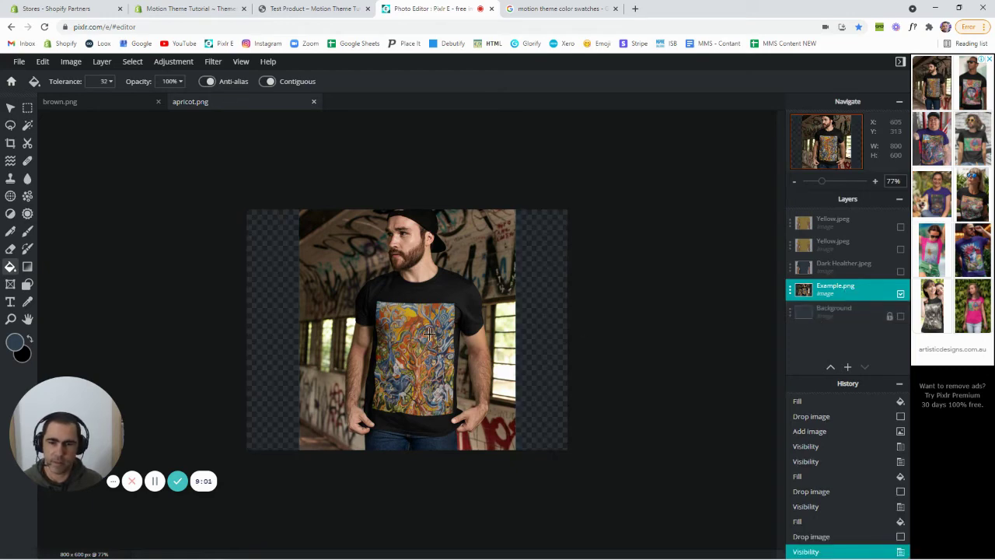
click(10, 109)
drag(406, 309, 413, 334)
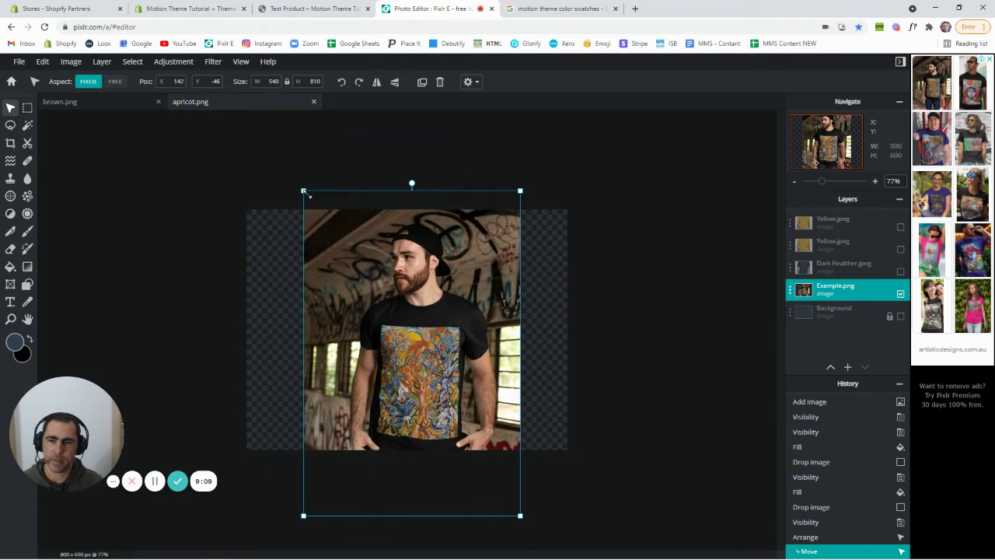
drag(303, 190, 218, 123)
drag(347, 340, 377, 395)
drag(548, 179, 569, 163)
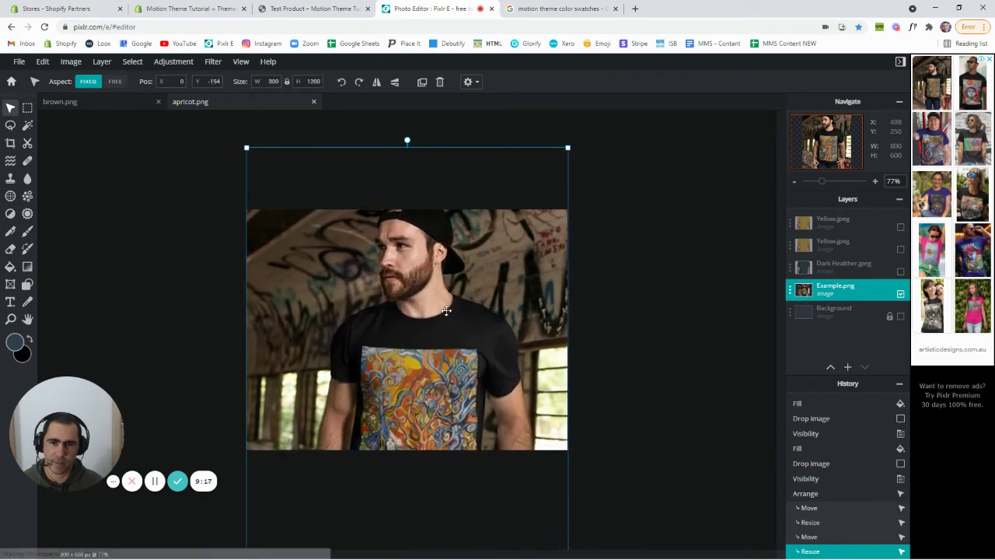
click(614, 262)
Step: Enlarge the Example.png layer to about 2170 × 3256 and position it so the shirt's printed artwork fills the canvas
click(435, 356)
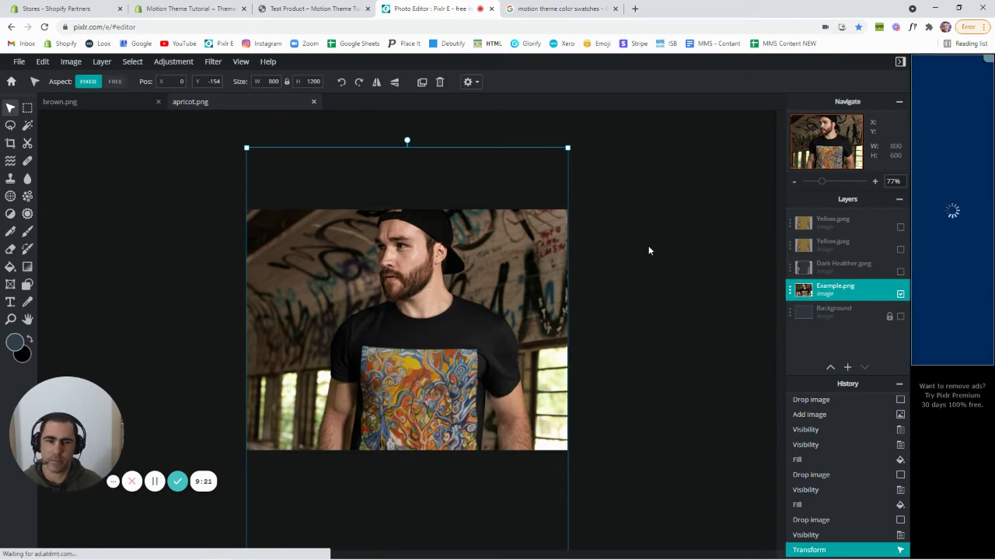
drag(418, 430, 426, 362)
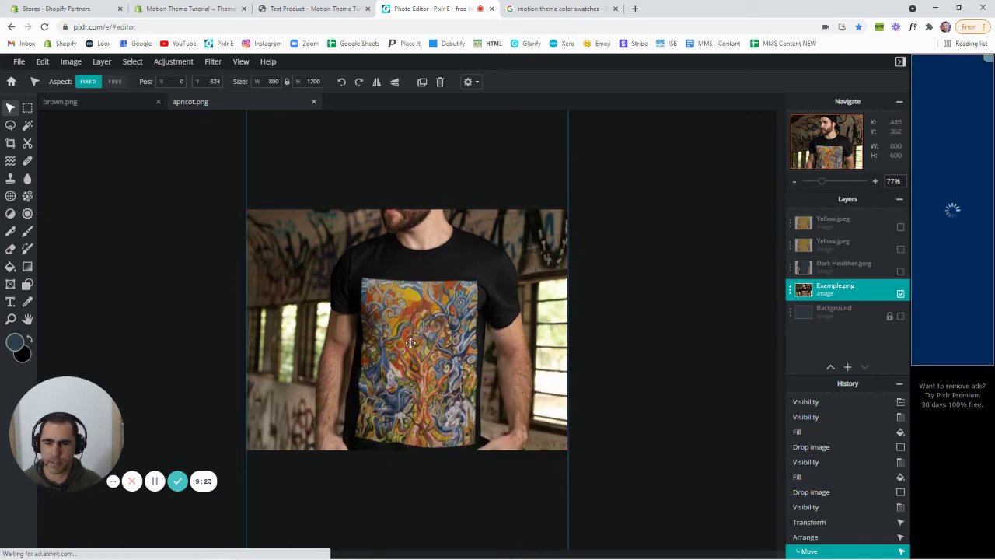
drag(391, 256, 427, 328)
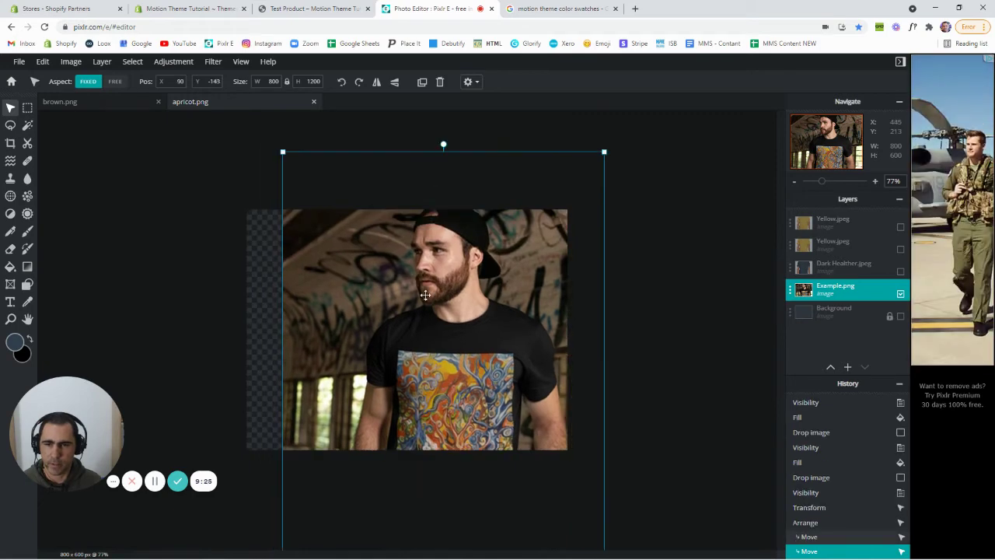
scroll(424, 295, down, 2)
scroll(424, 295, down, 1)
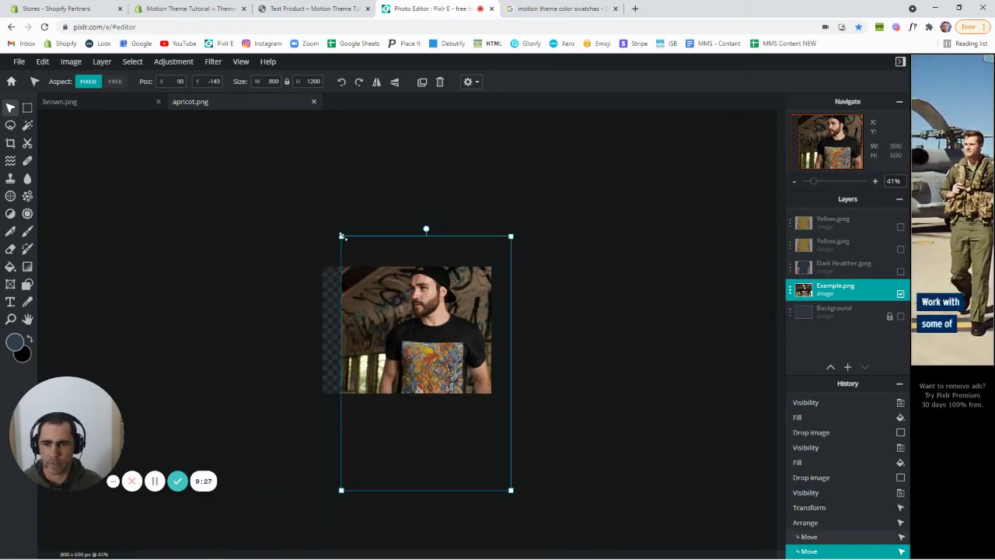
drag(342, 236, 215, 137)
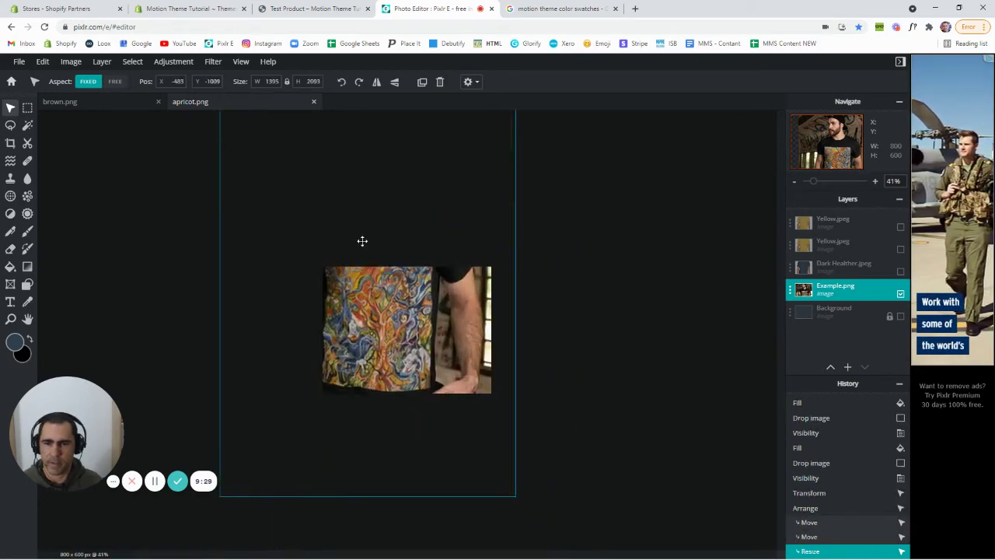
drag(367, 252, 426, 334)
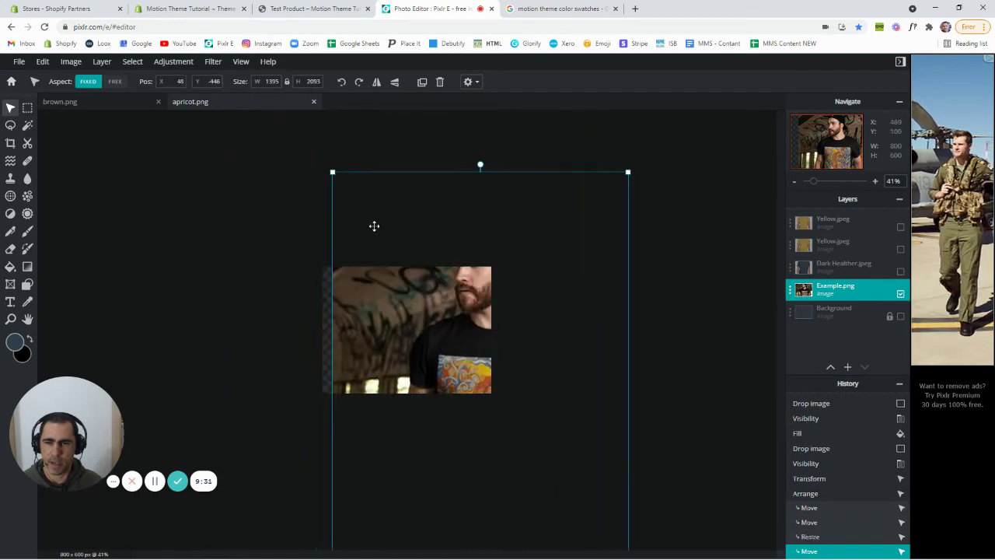
drag(332, 173, 231, 115)
drag(391, 210, 454, 367)
drag(273, 141, 219, 60)
drag(393, 223, 415, 177)
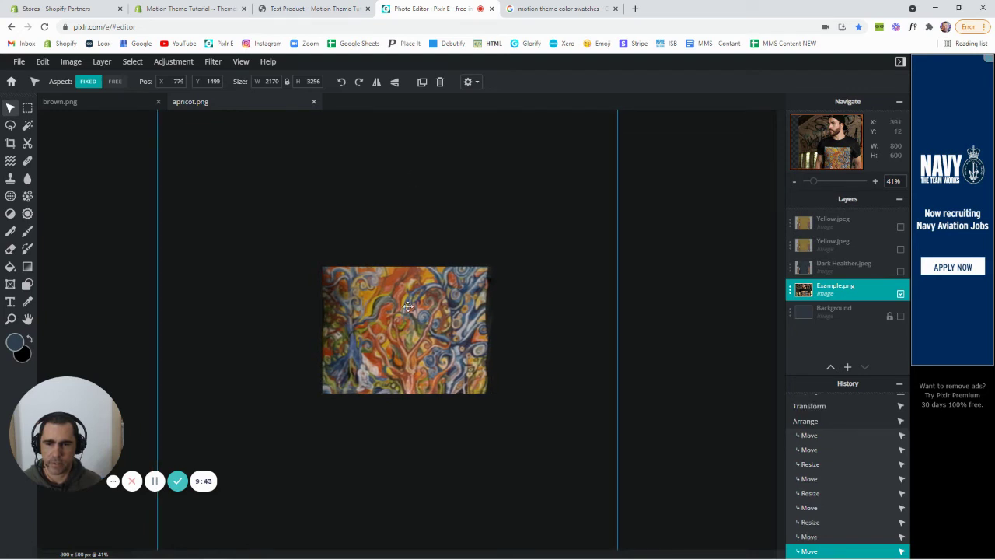
click(550, 331)
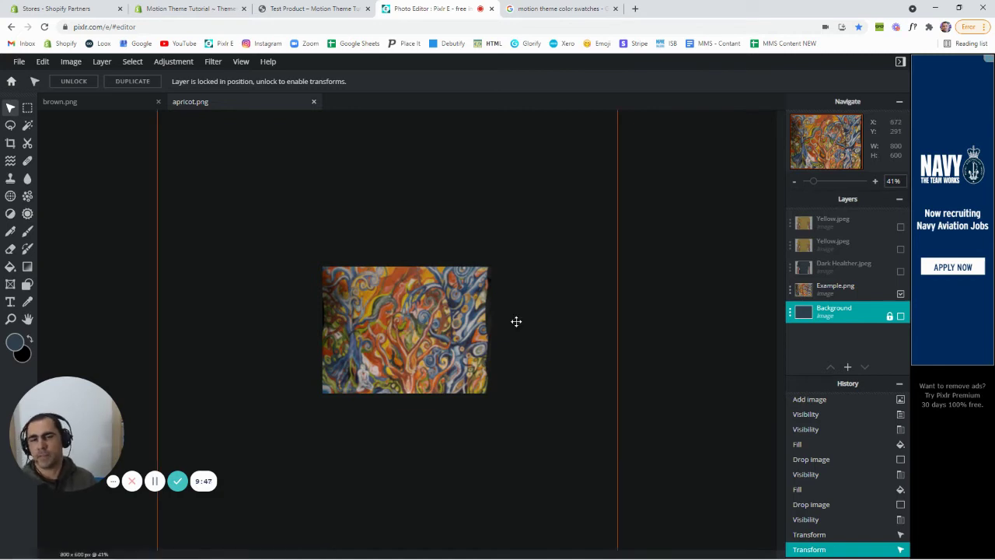
scroll(679, 266, up, 3)
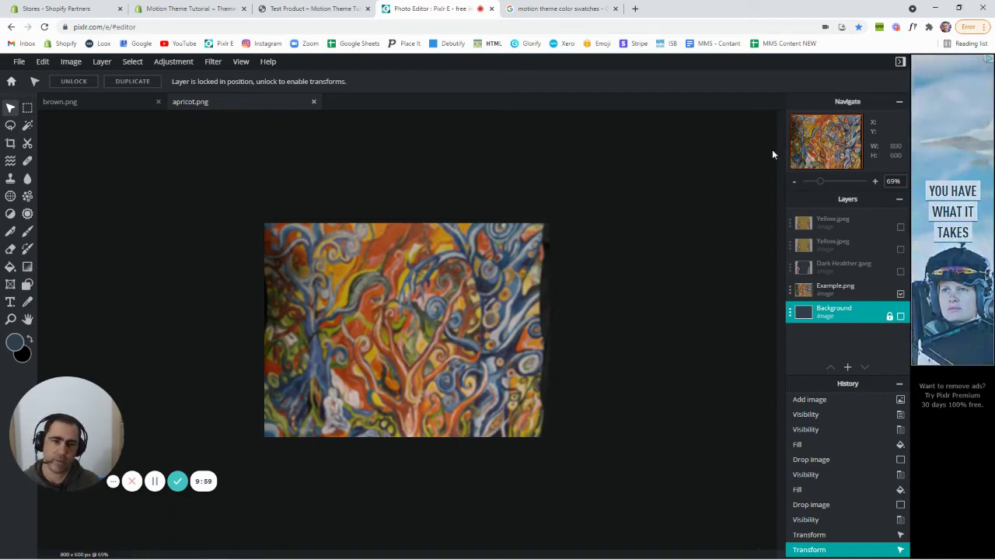
Step: Download the artwork swatch as a PNG named example and open the downloaded file in Photos
click(19, 62)
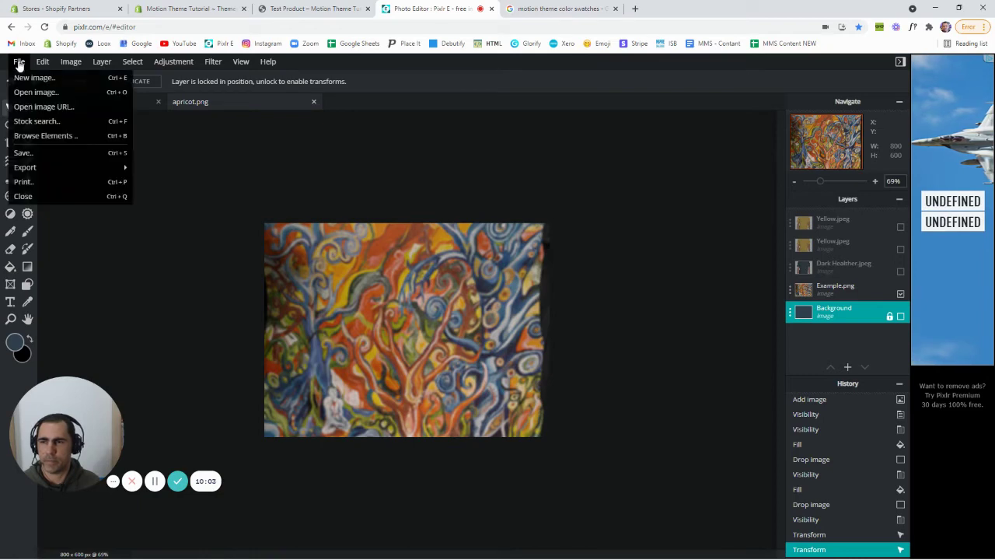
click(35, 154)
drag(521, 257, 497, 260)
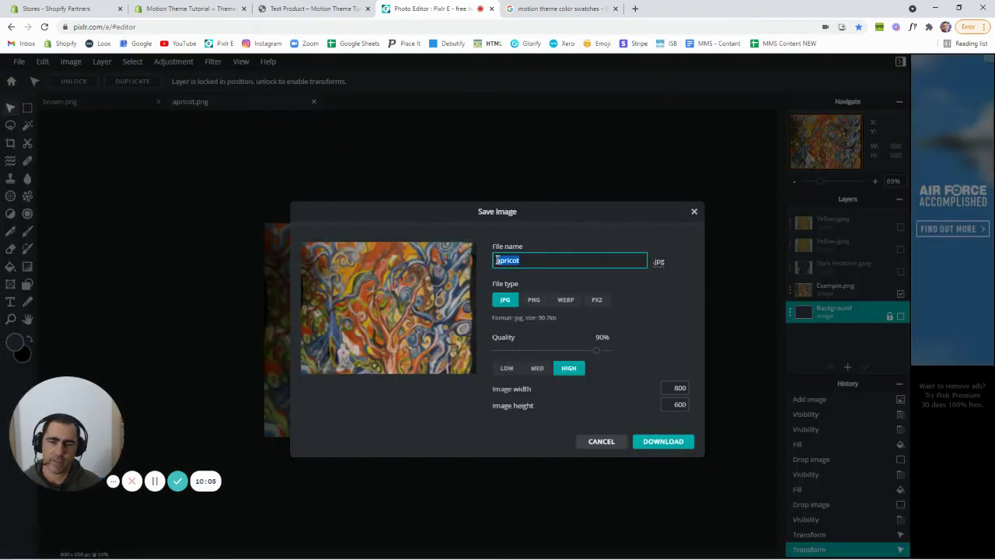
text(example)
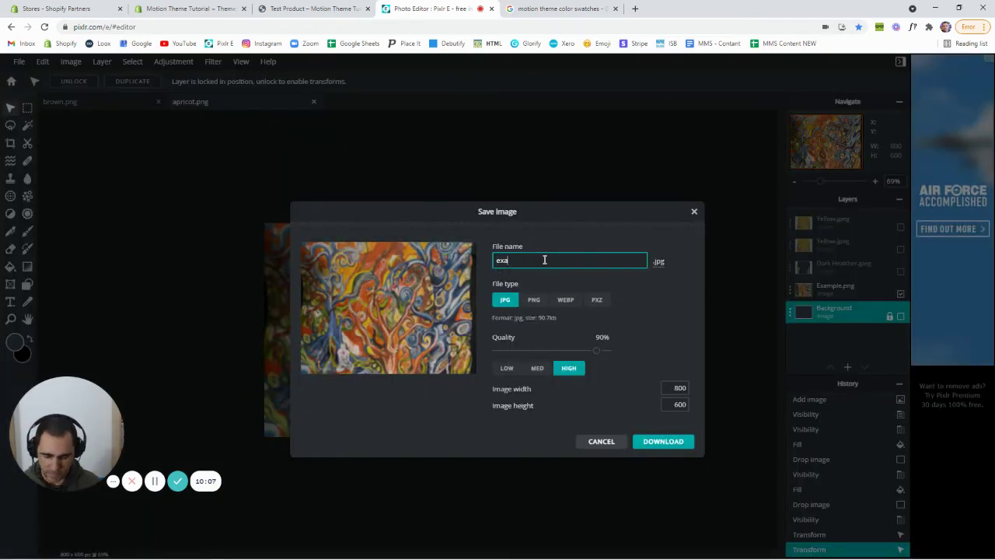
click(532, 302)
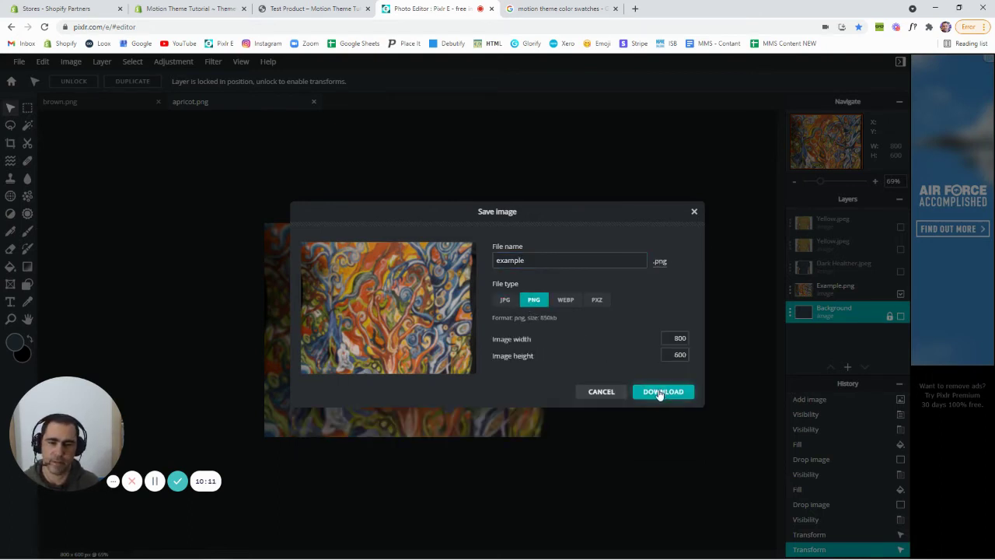
click(661, 392)
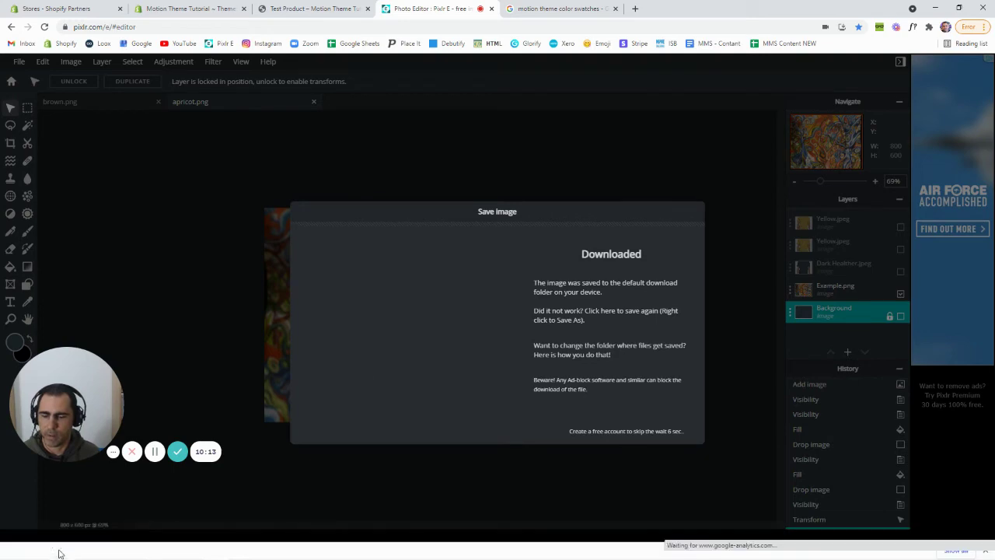
click(60, 553)
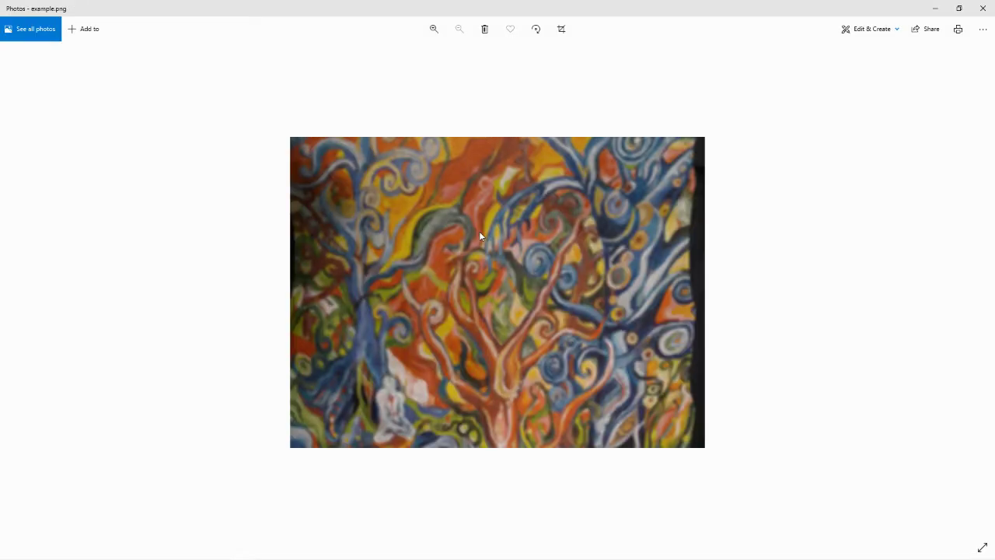
Step: Save the artwork swatch as example.png on the desktop, replacing the existing Example.png, and close the viewer and Pixlr's Save image dialog
right_click(479, 231)
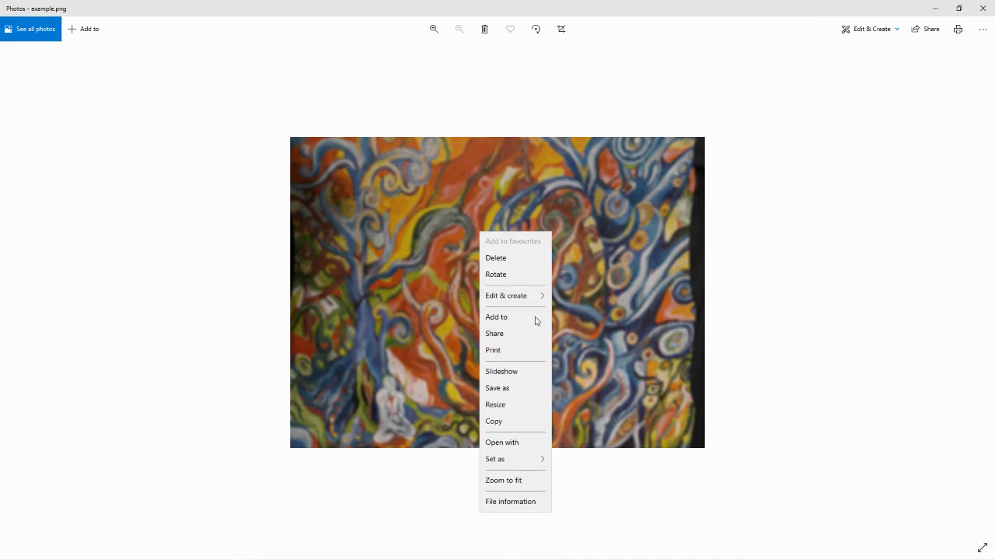
click(521, 386)
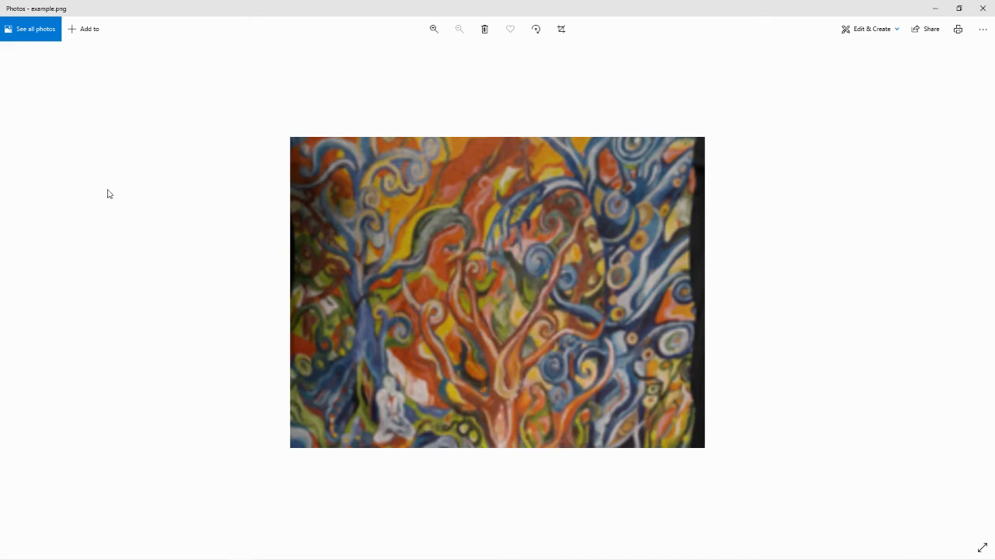
scroll(44, 147, up, 5)
click(41, 81)
click(399, 262)
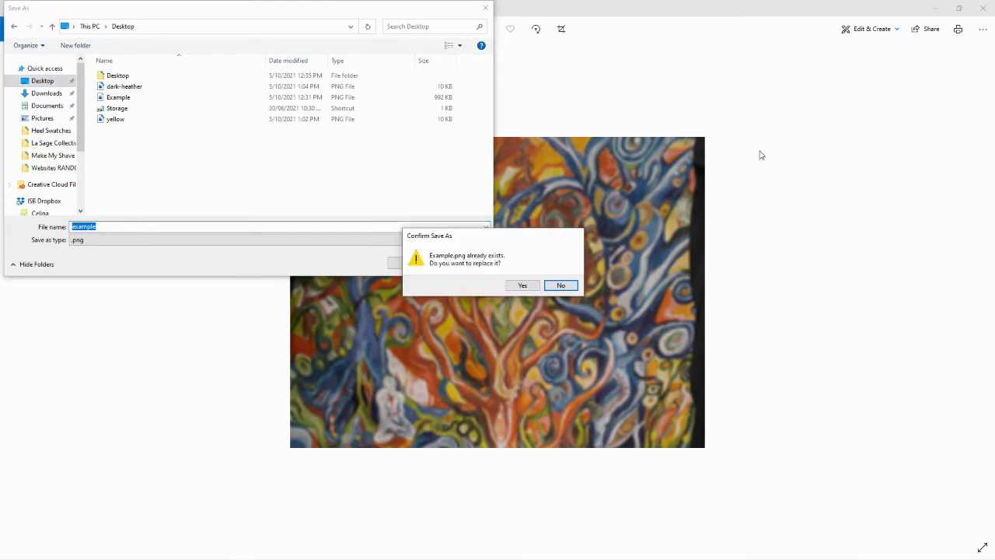
click(522, 286)
click(983, 8)
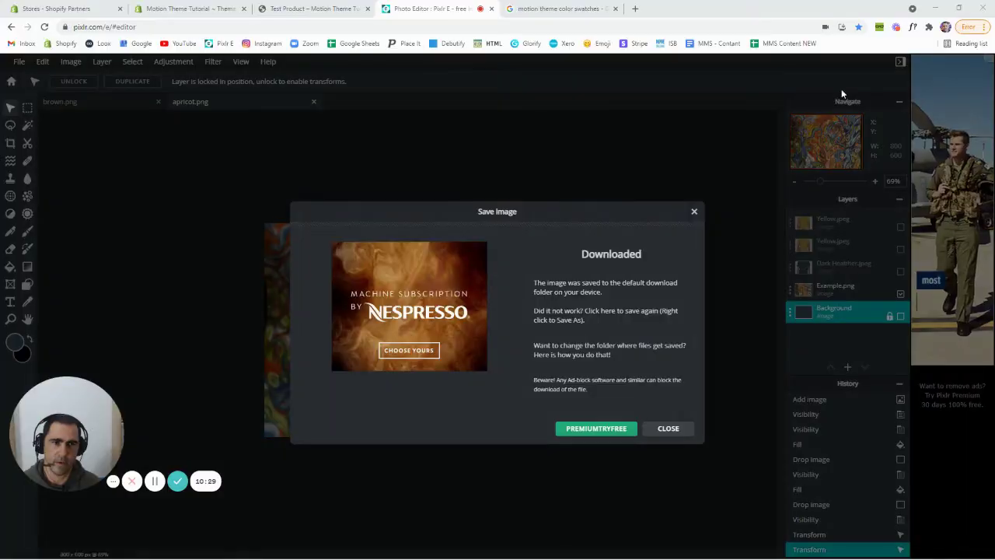
click(694, 212)
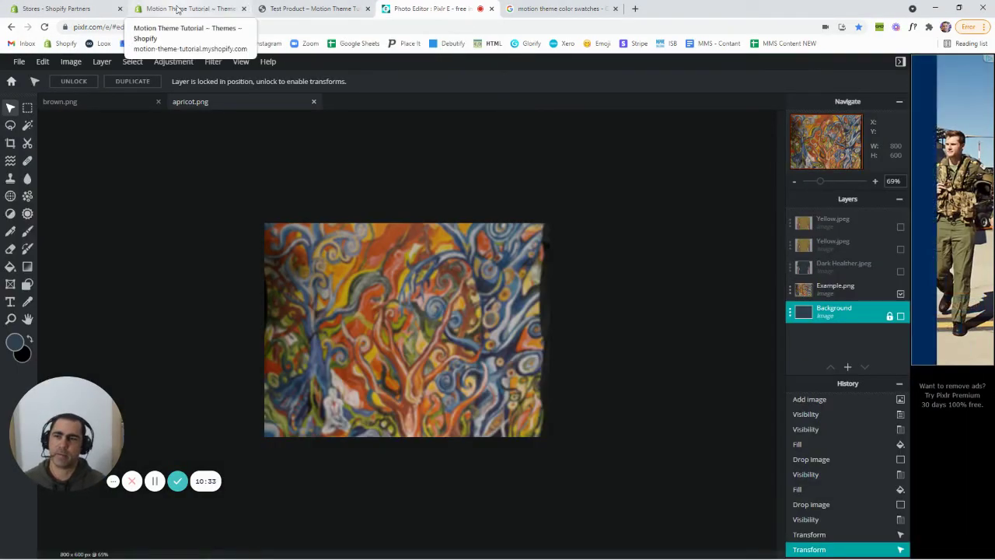
Step: Switch to the Shopify admin and upload the desktop's yellow PNG swatch to the store's Files settings
click(204, 9)
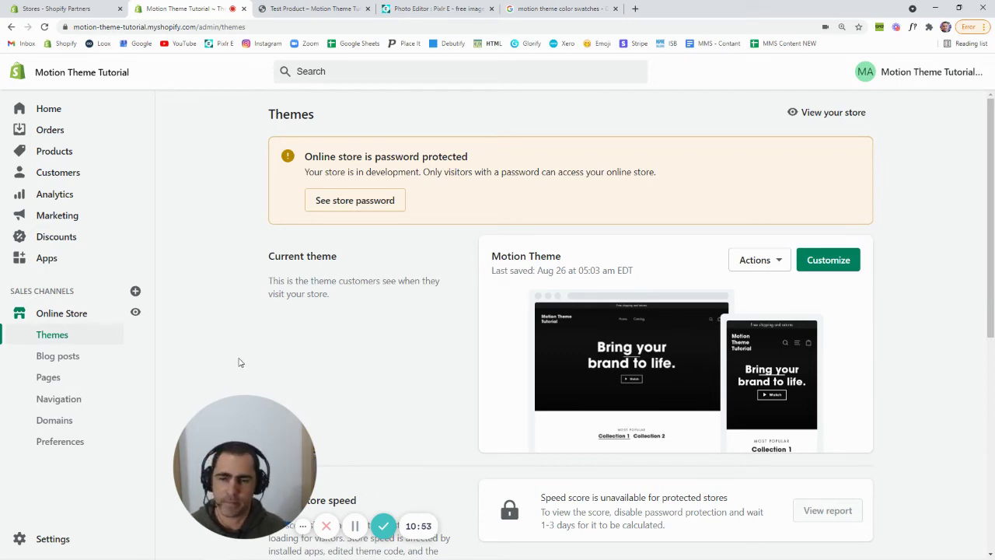
click(64, 540)
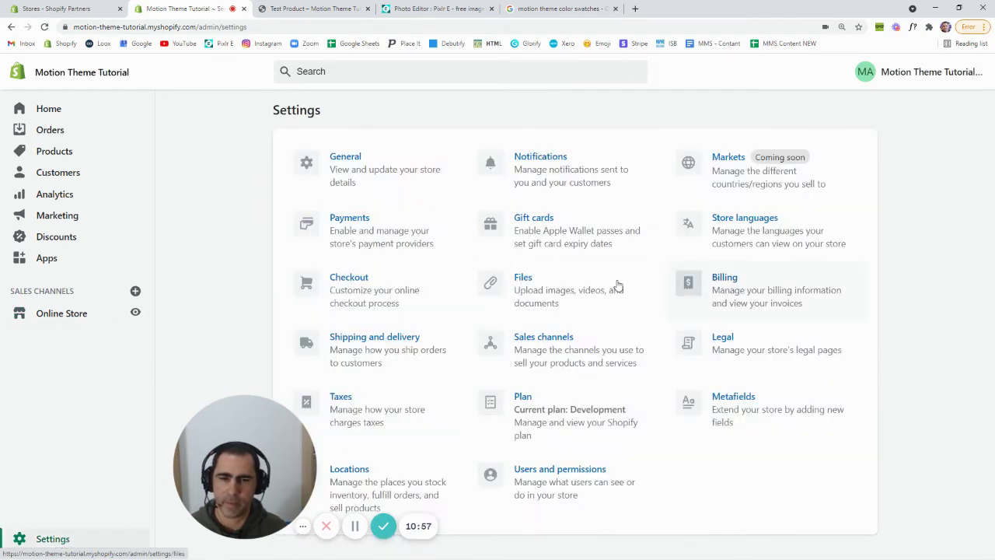
click(547, 289)
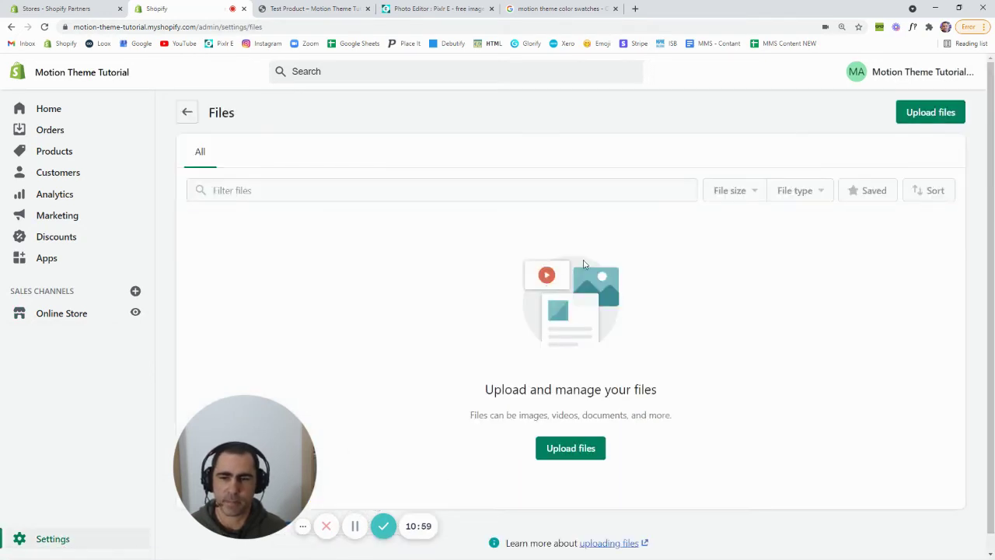
click(930, 112)
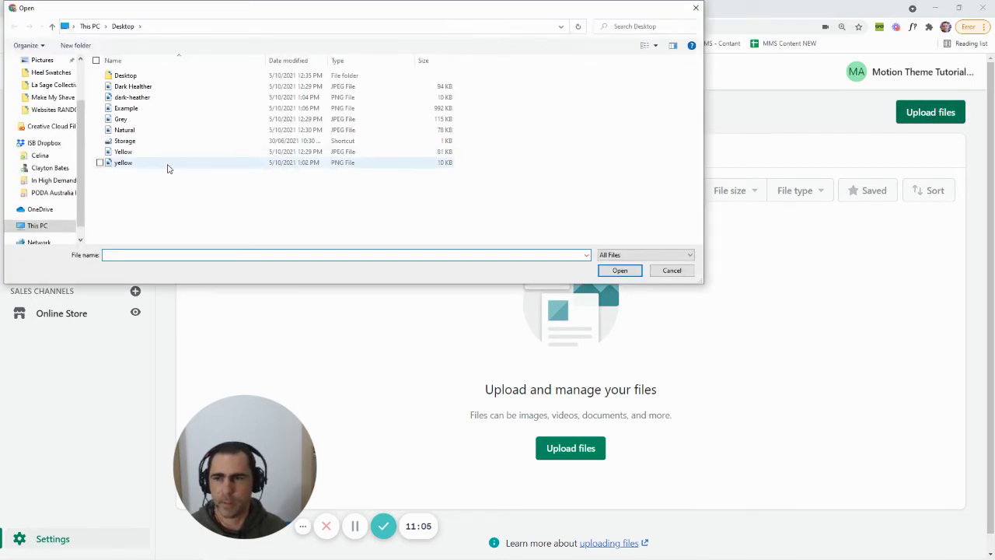
click(101, 163)
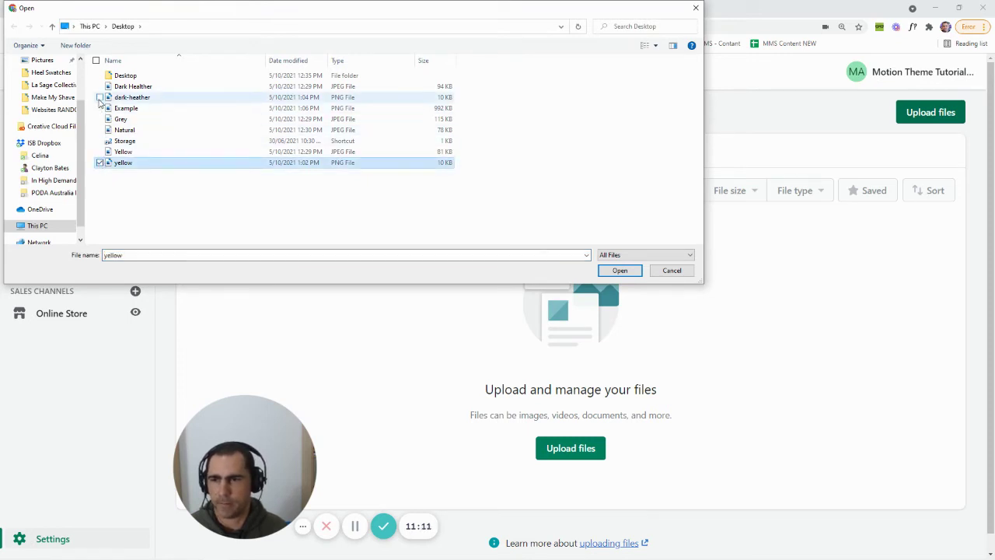
scroll(71, 104, up, 3)
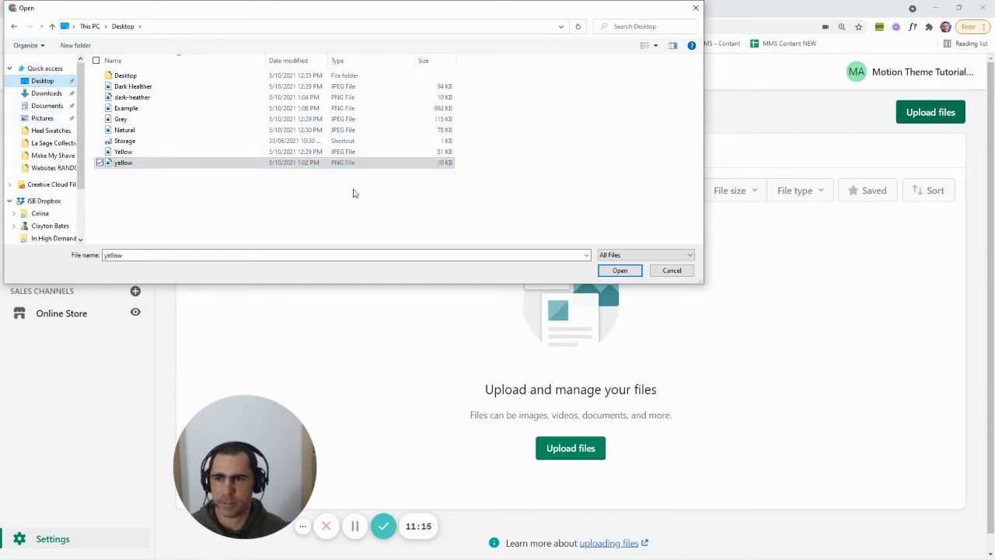
click(622, 274)
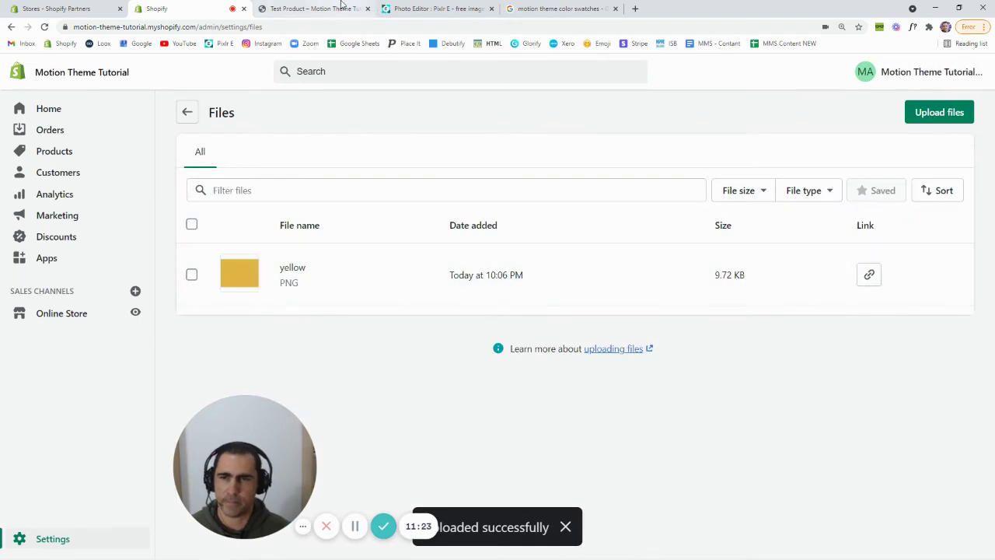
Step: Check the Yellow color swatch on the Test Product storefront page and compare it with the swatch file on the desktop
key(ctrl+Tab)
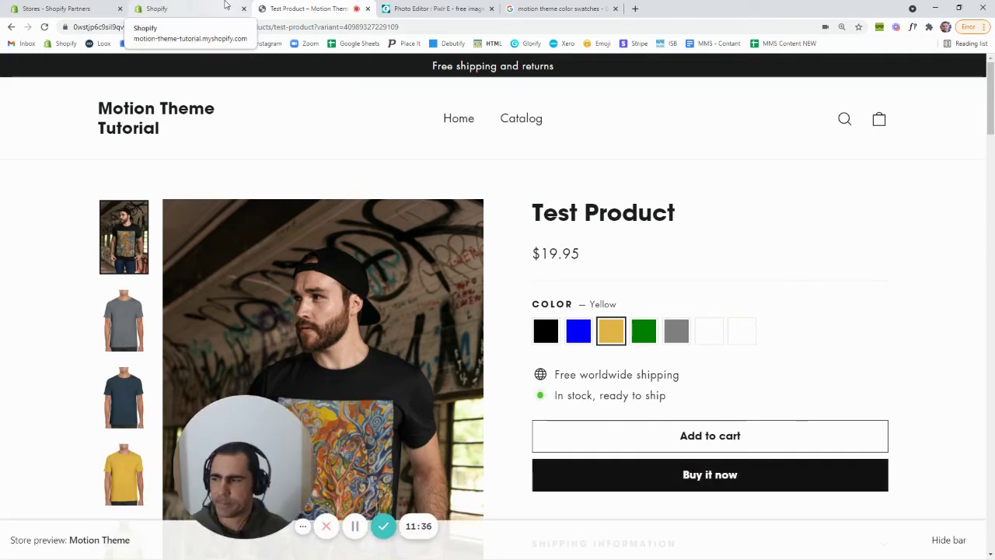
click(958, 6)
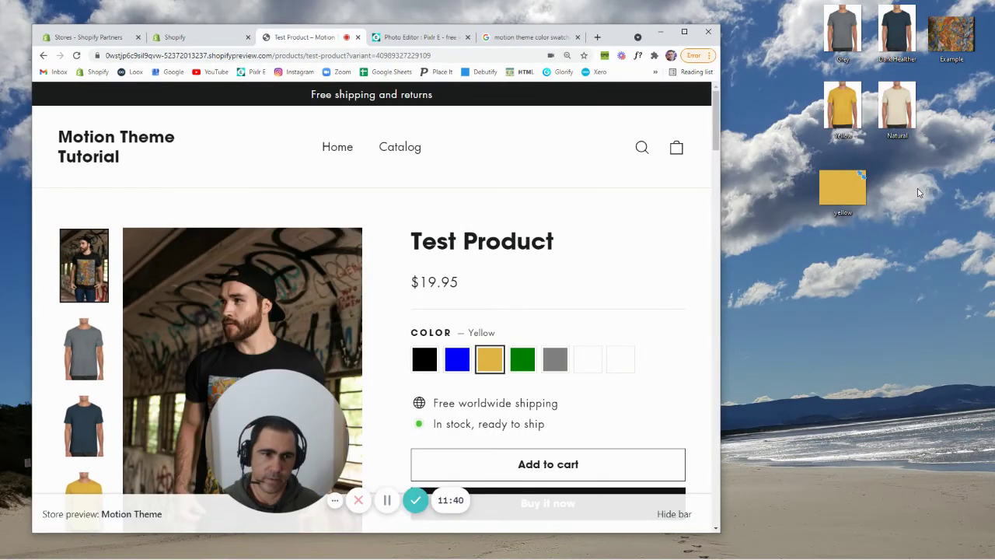
click(684, 32)
Step: Upload the dark-heather PNG swatch from the desktop to the store's files
click(186, 8)
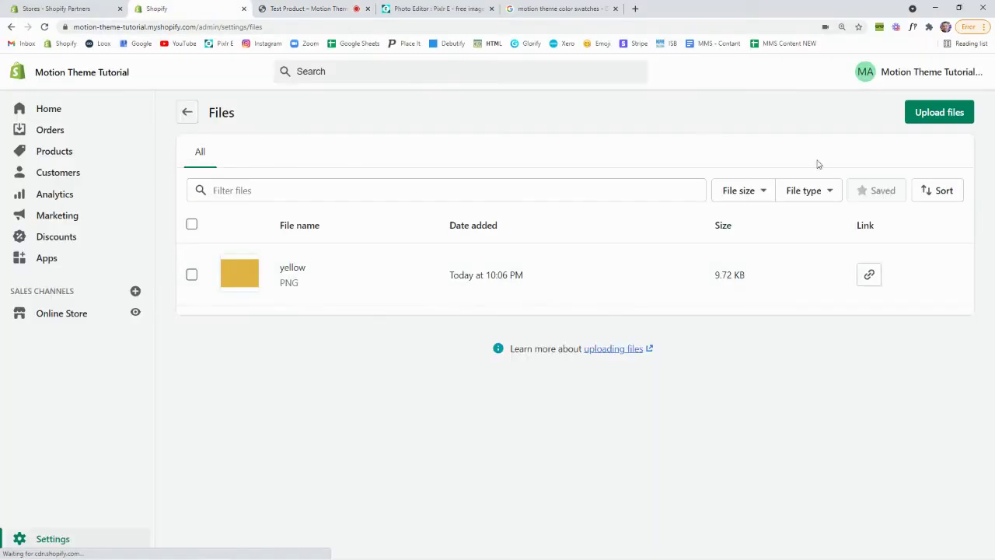
click(924, 112)
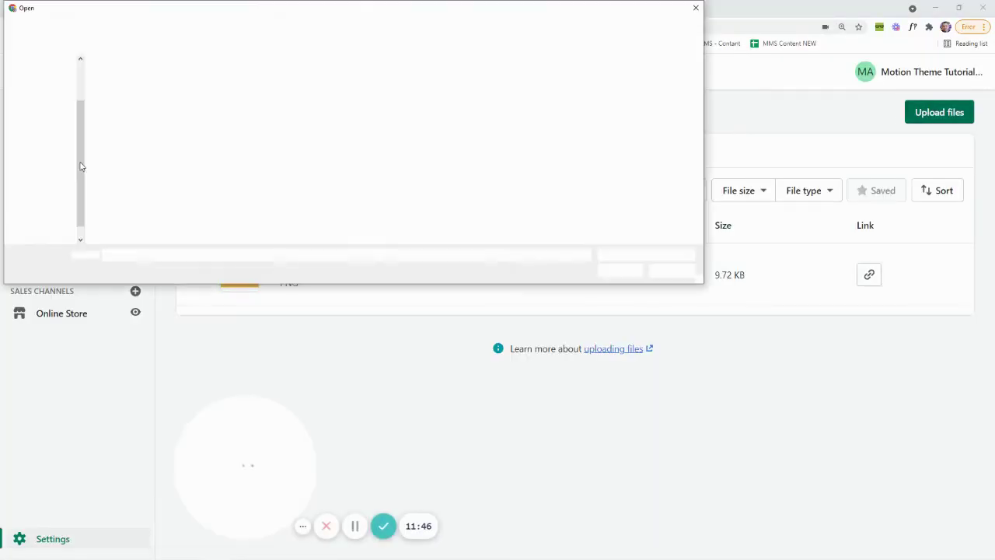
click(56, 82)
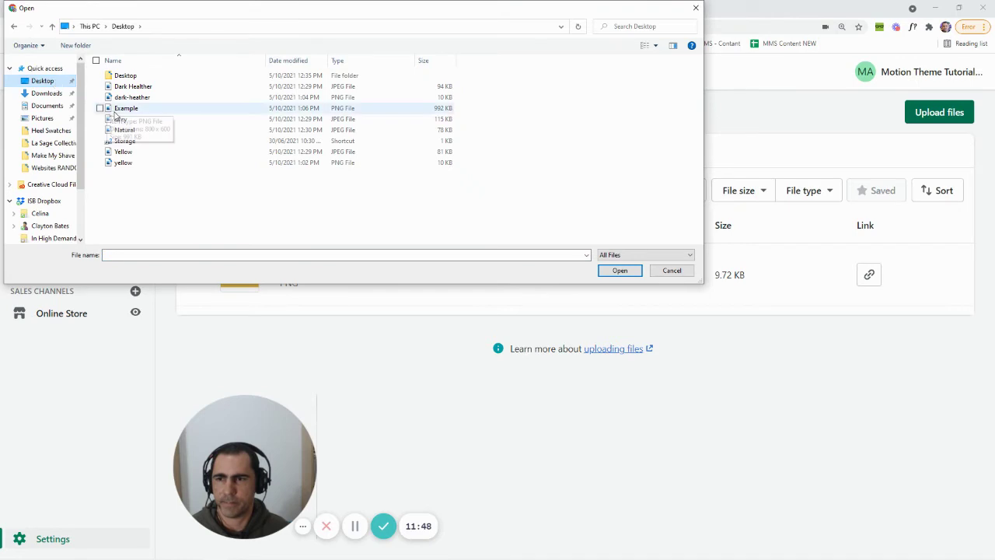
click(100, 98)
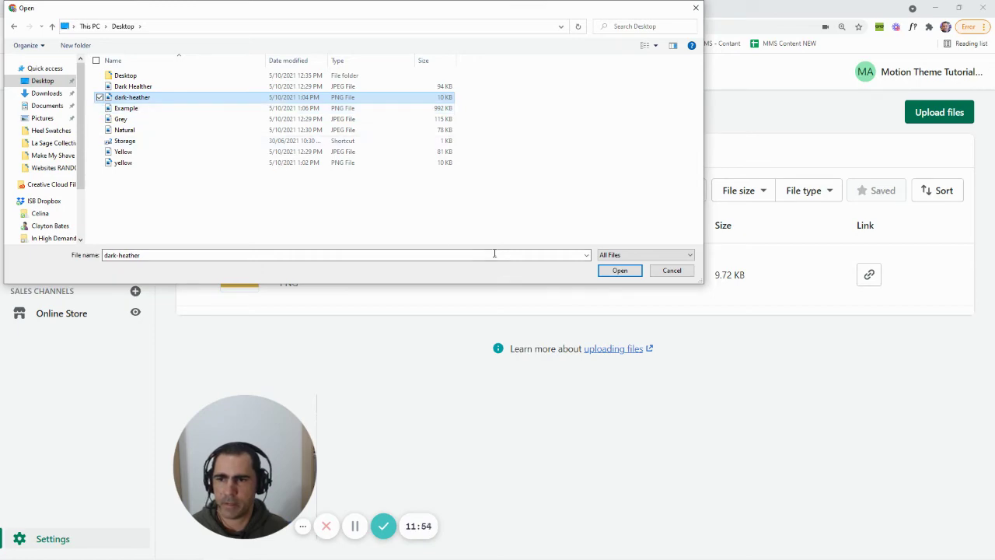
click(616, 271)
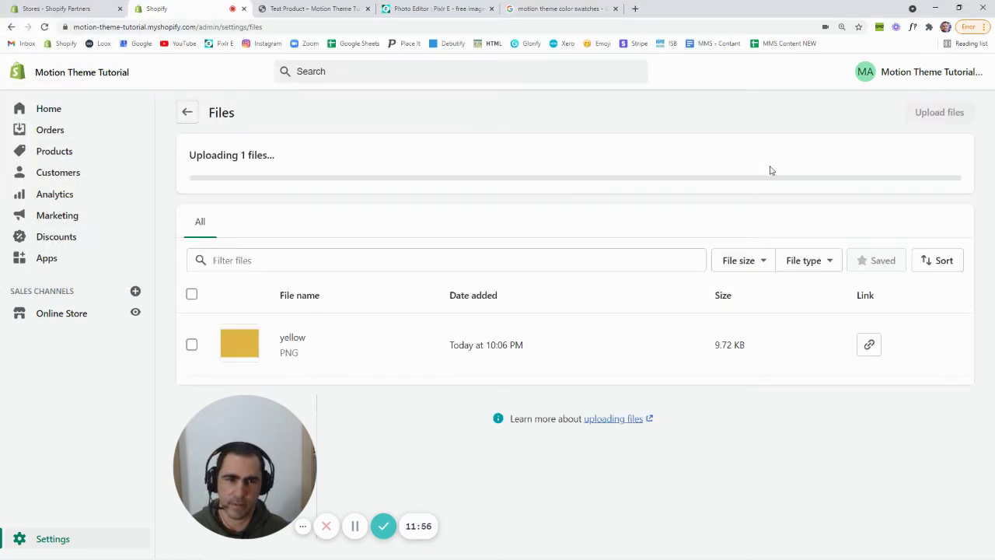
Step: Rename the Example artwork swatch on the desktop to example in lowercase and return to the maximized browser window
click(950, 10)
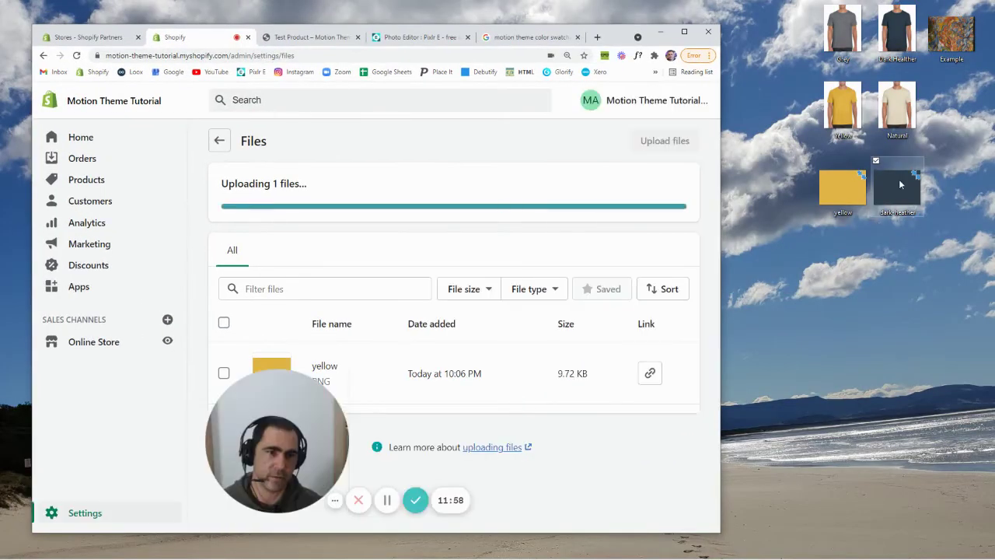
right_click(942, 61)
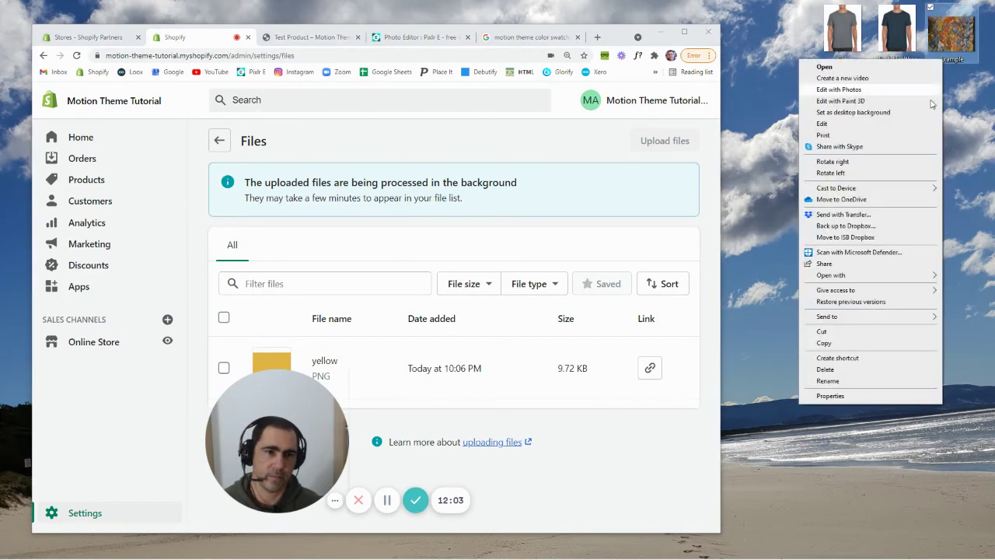
click(827, 381)
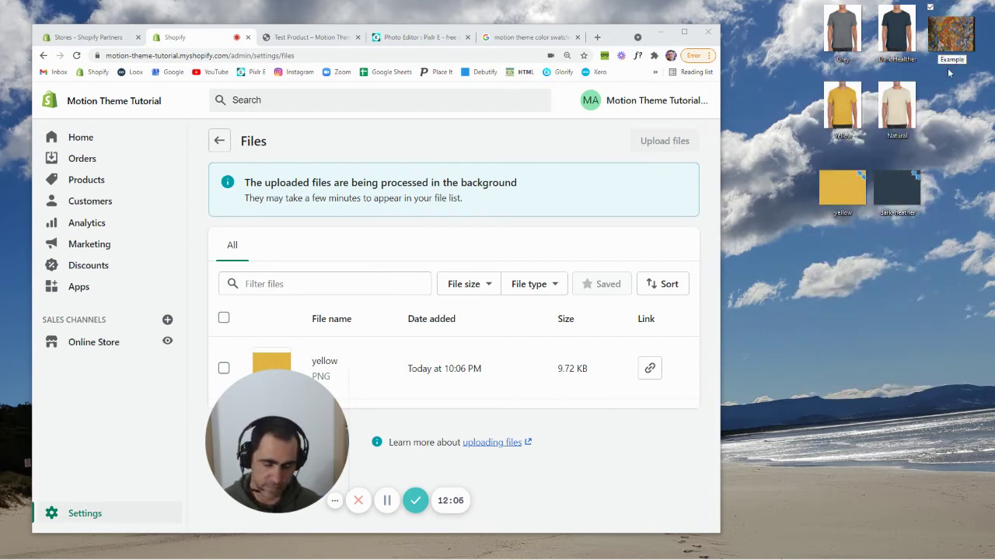
key(Return)
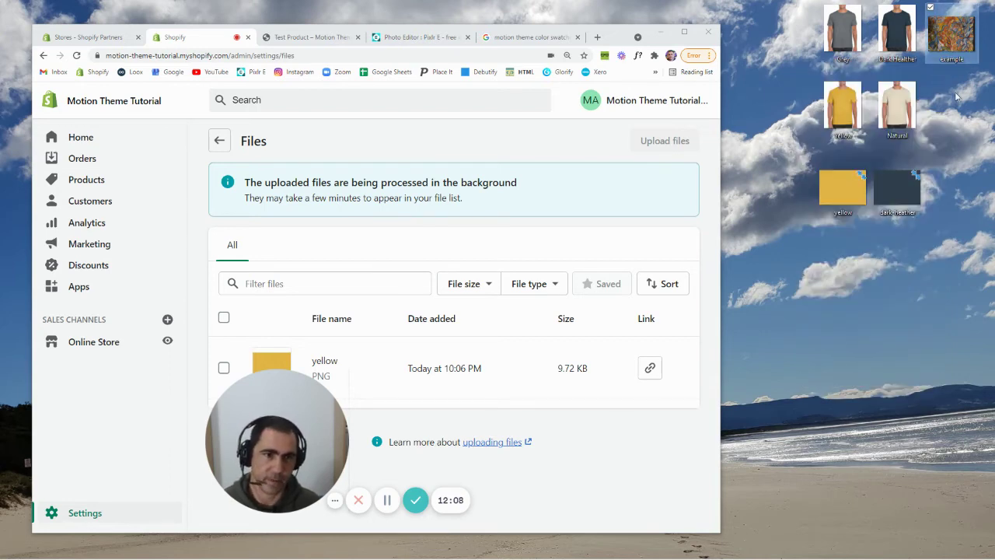
click(685, 32)
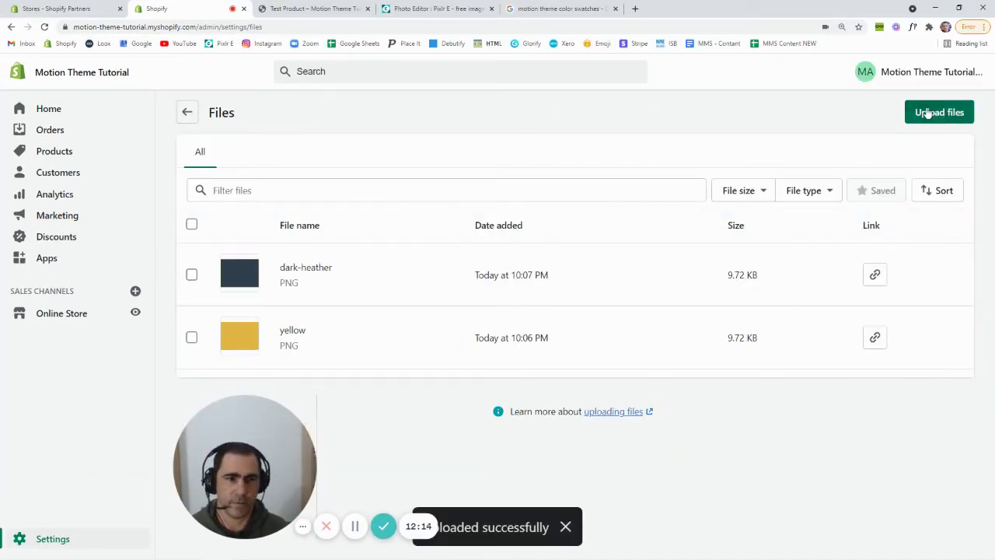
Step: Upload the example PNG artwork swatch from the desktop to the store's files
click(930, 112)
click(128, 108)
click(128, 108)
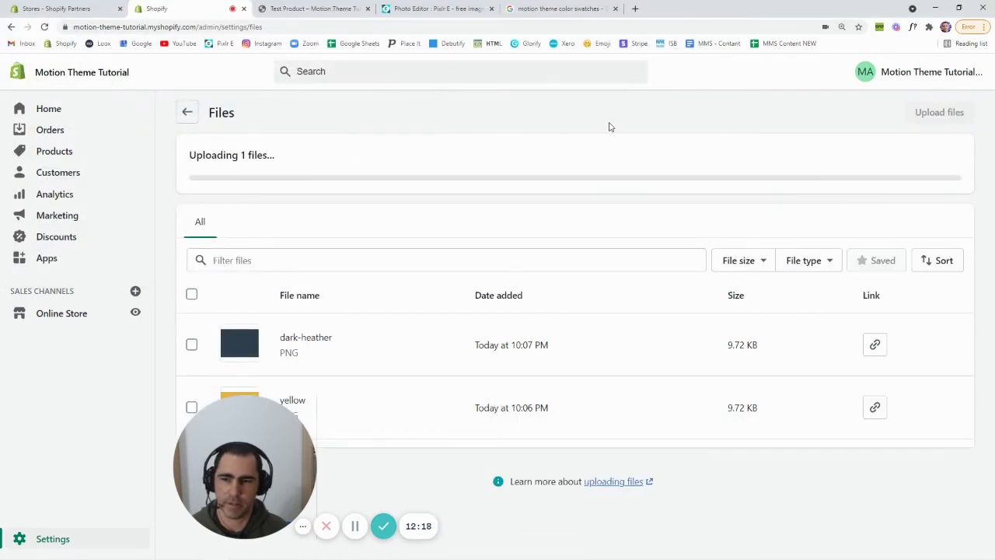
Step: Check the Dark Heather and Example & Example color swatches on the Test Product storefront page
click(311, 10)
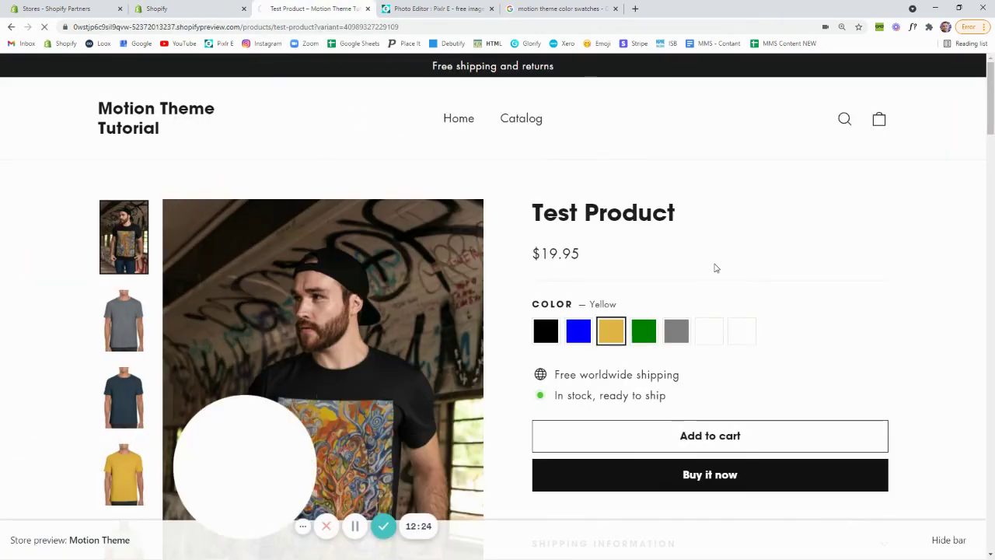
click(707, 334)
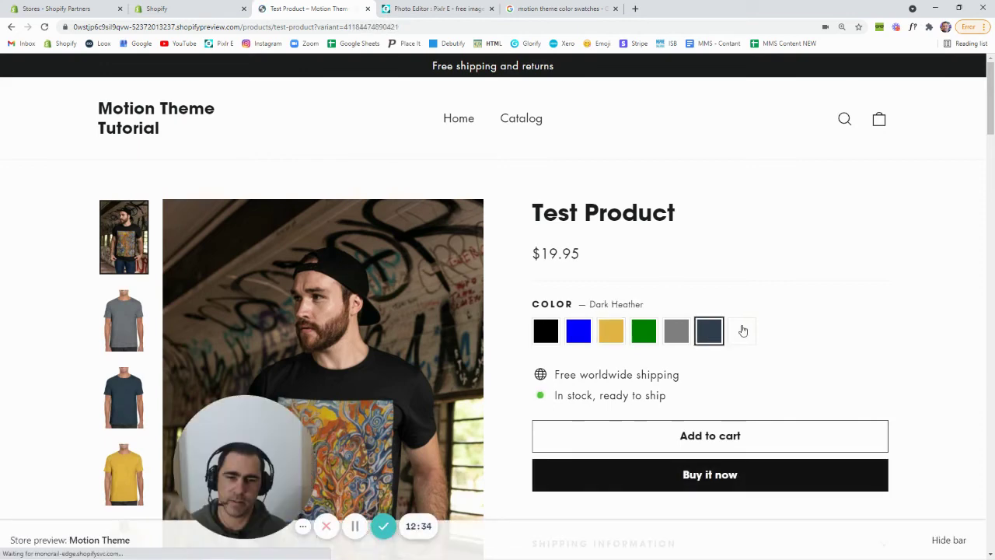
click(743, 330)
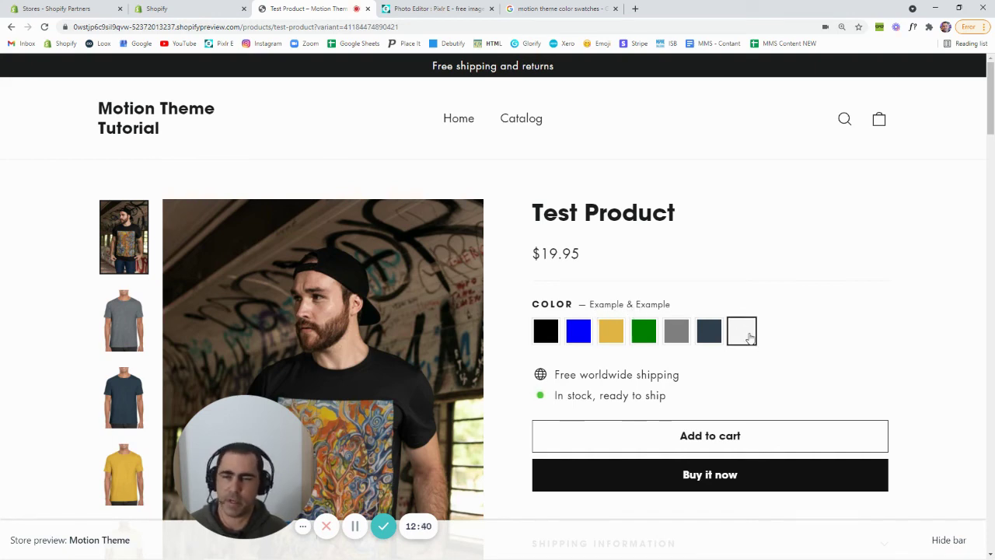
Step: Rename the Test Product's Example & Example color variant to Example, save the product, and reload its storefront page
click(219, 8)
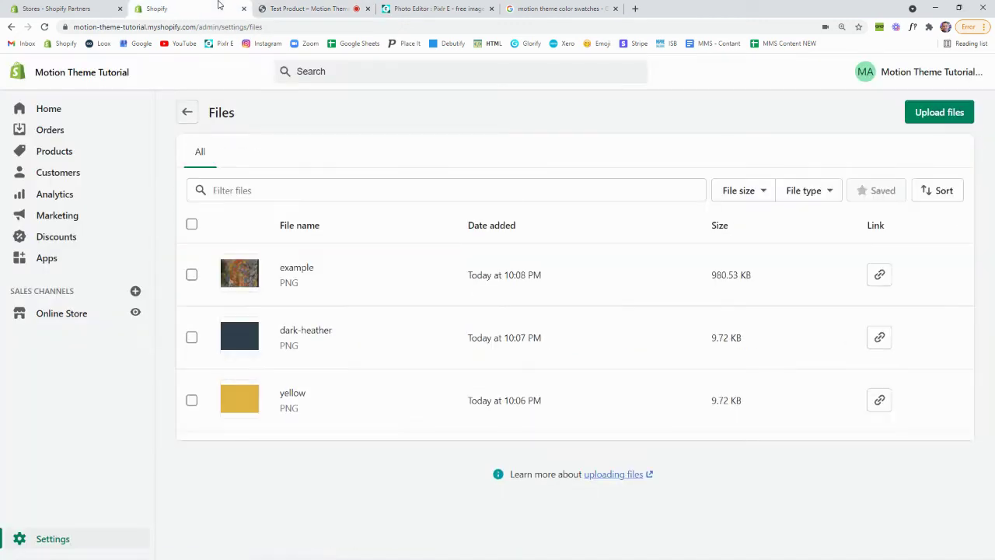
click(70, 154)
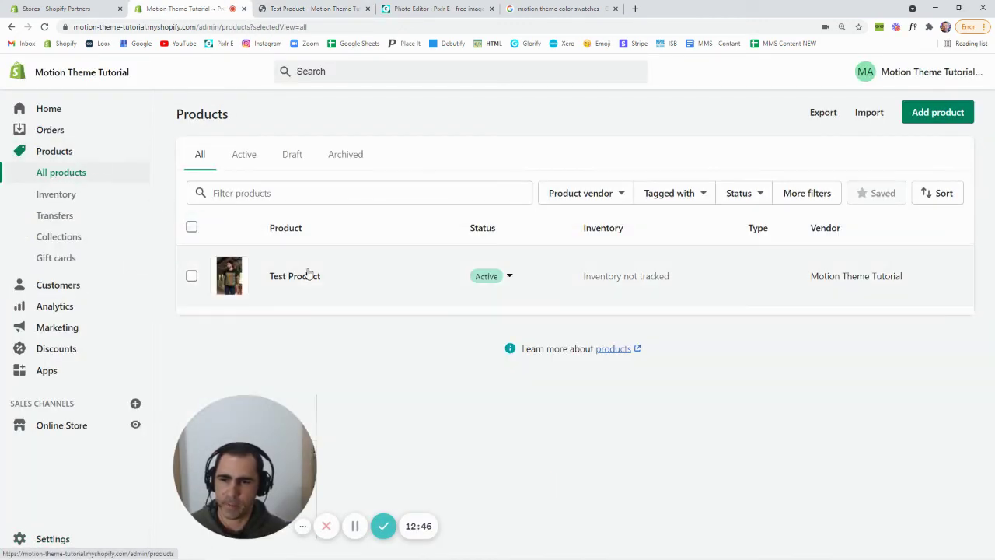
click(301, 278)
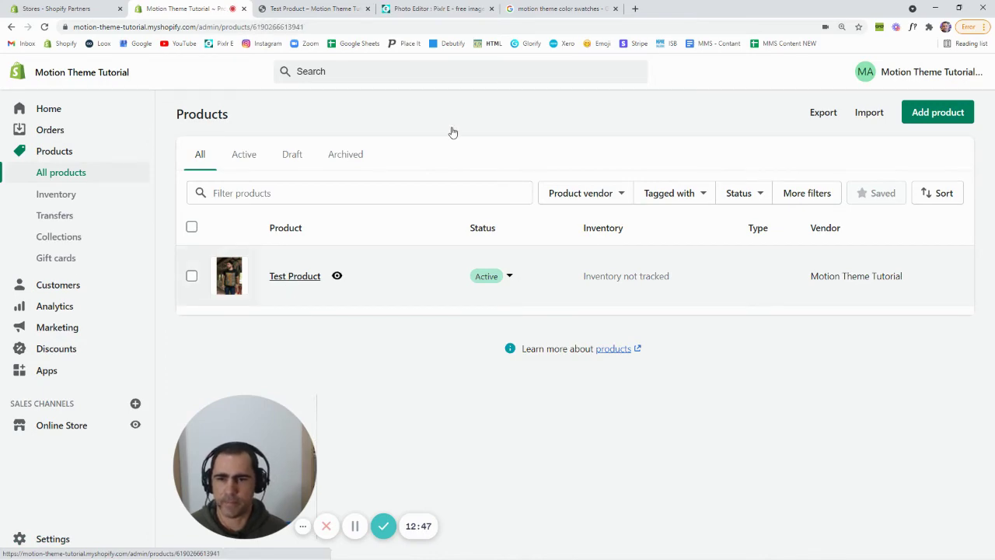
scroll(670, 149, down, 5)
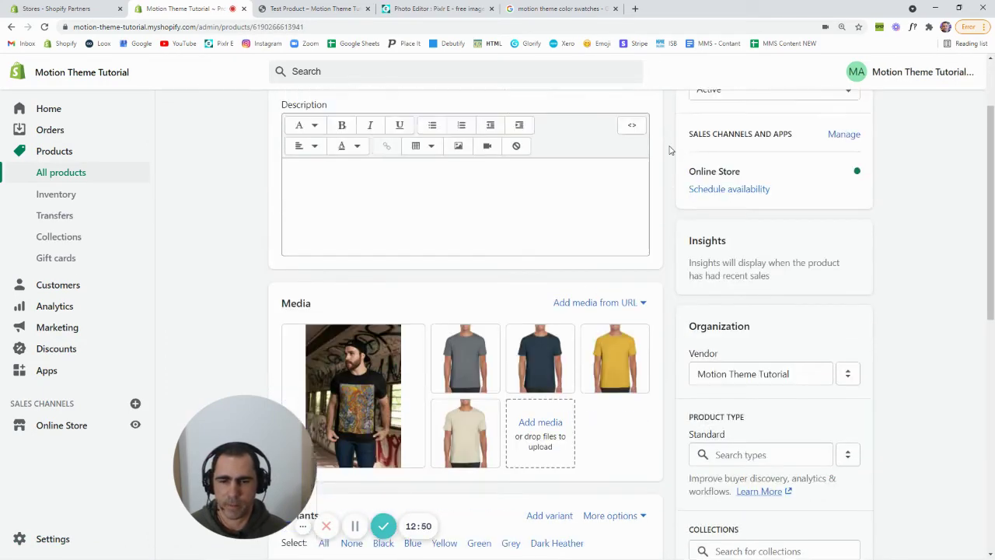
scroll(670, 150, down, 2)
scroll(670, 150, down, 1)
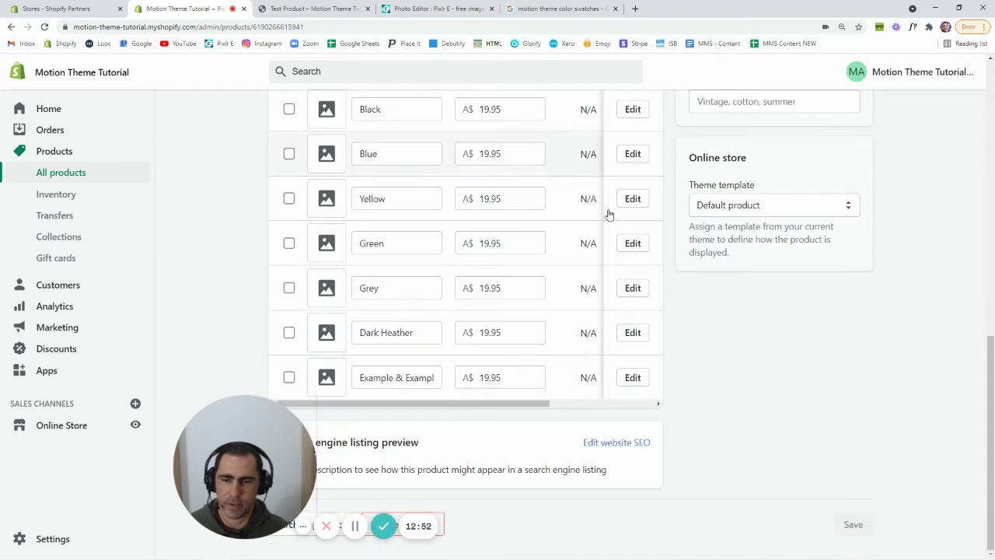
drag(392, 377, 460, 377)
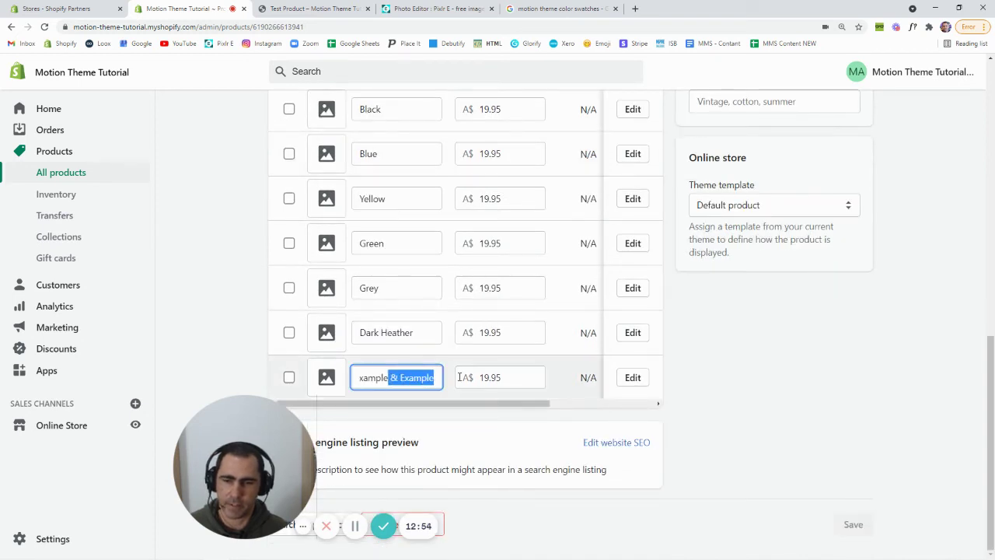
key(BackSpace)
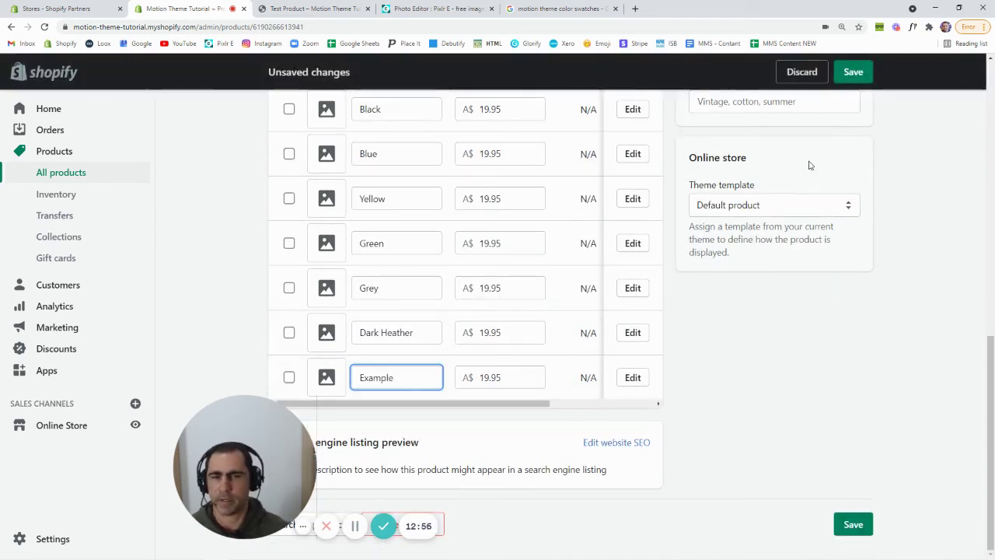
click(853, 71)
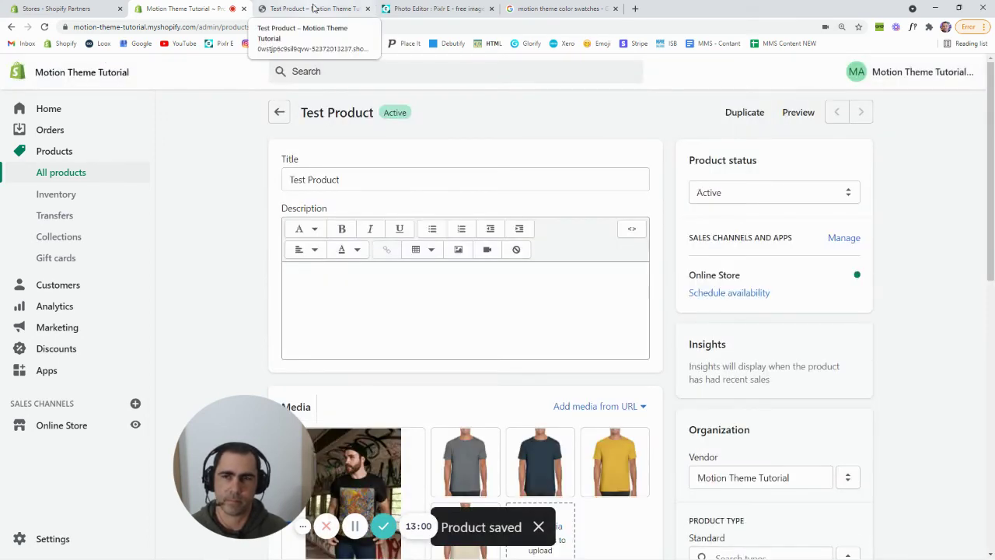
click(314, 7)
key(F5)
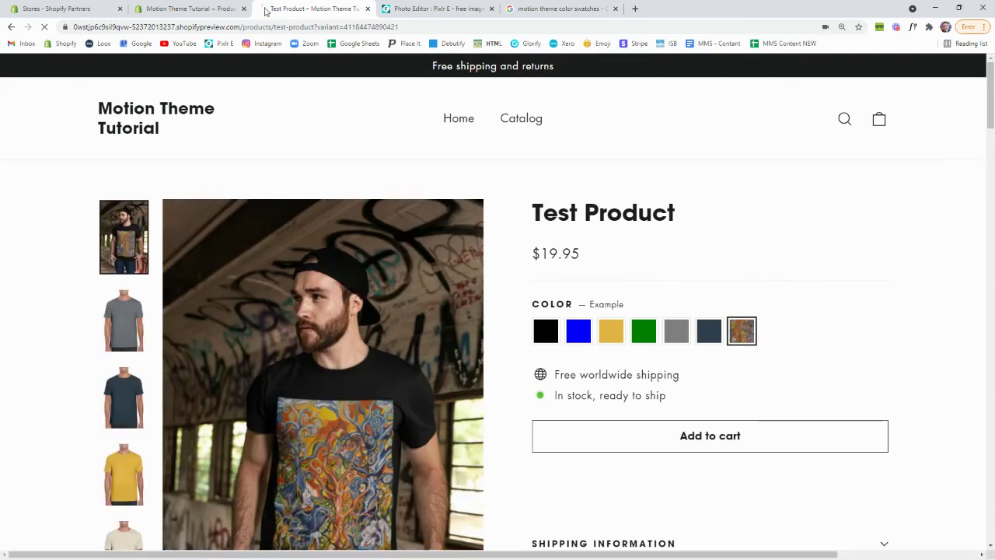
Step: Open the code editor for the current Motion Theme of the online store
click(208, 9)
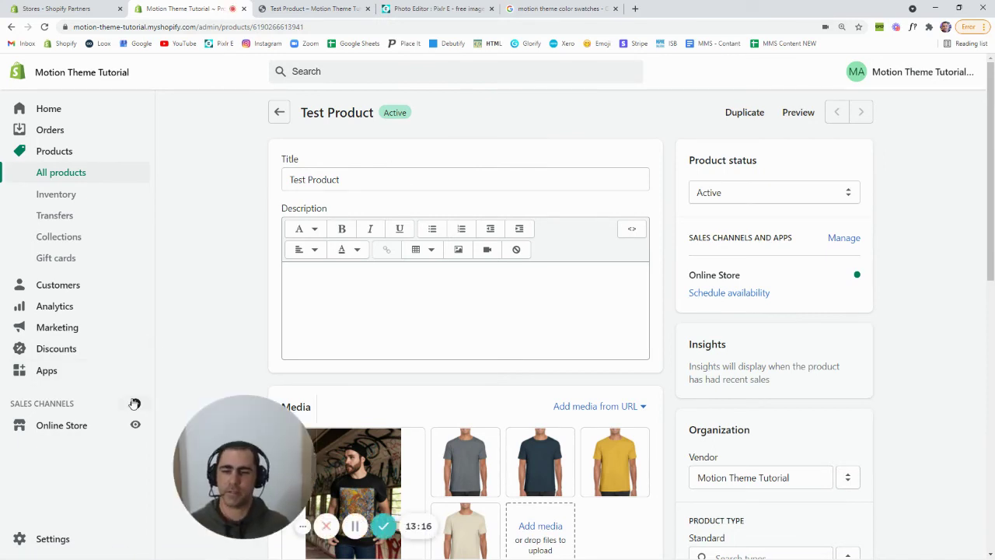
click(67, 430)
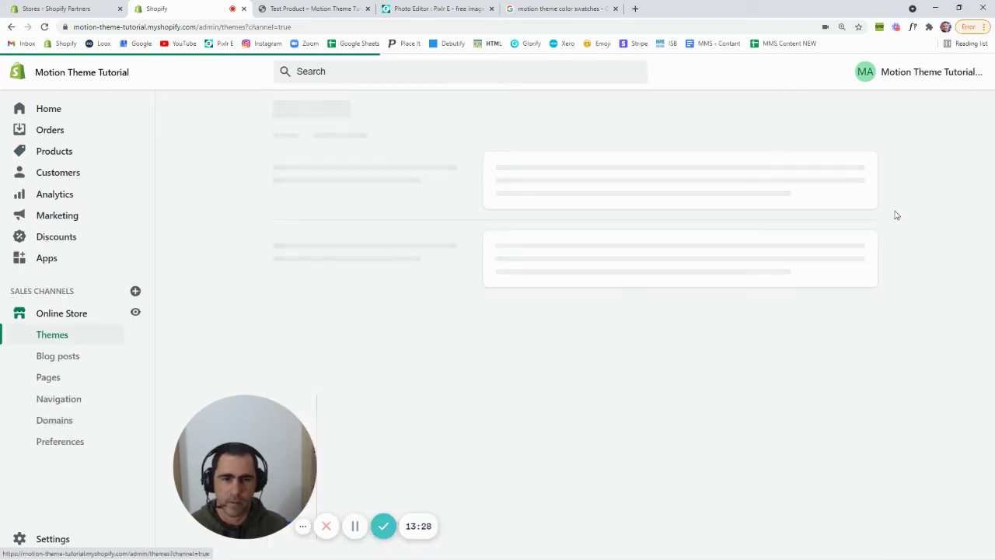
click(302, 526)
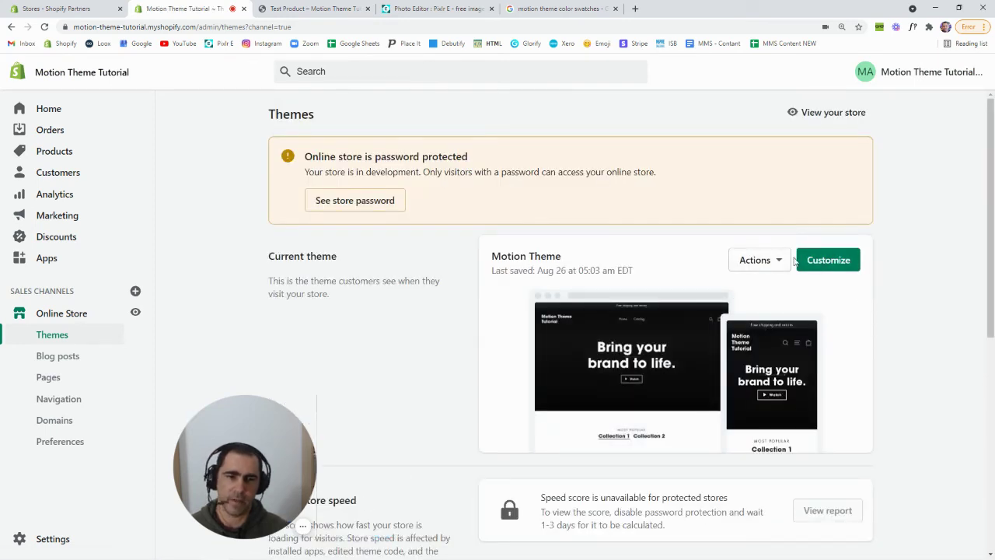
triple_click(567, 263)
click(665, 262)
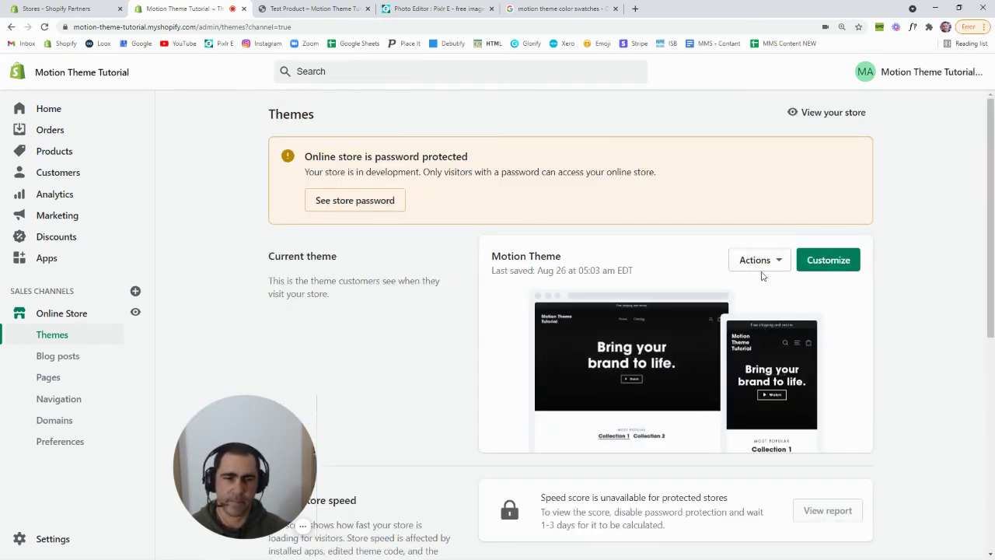
click(775, 260)
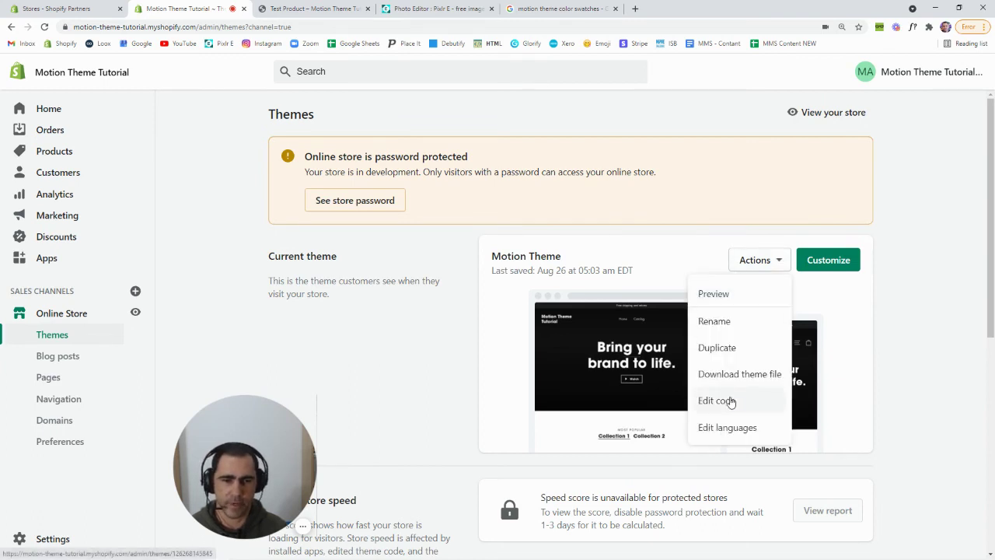
click(731, 400)
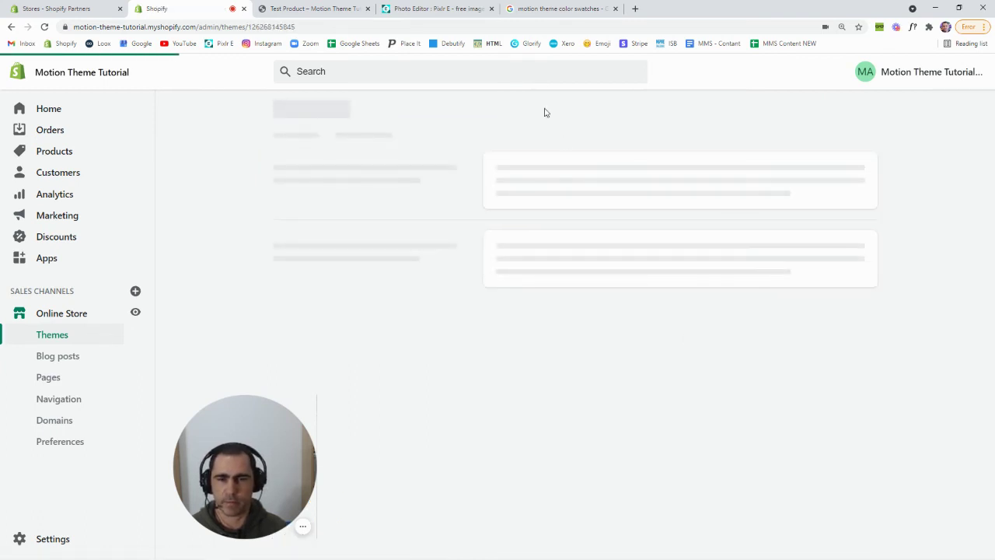
mouse_move(239, 457)
drag(236, 459, 63, 453)
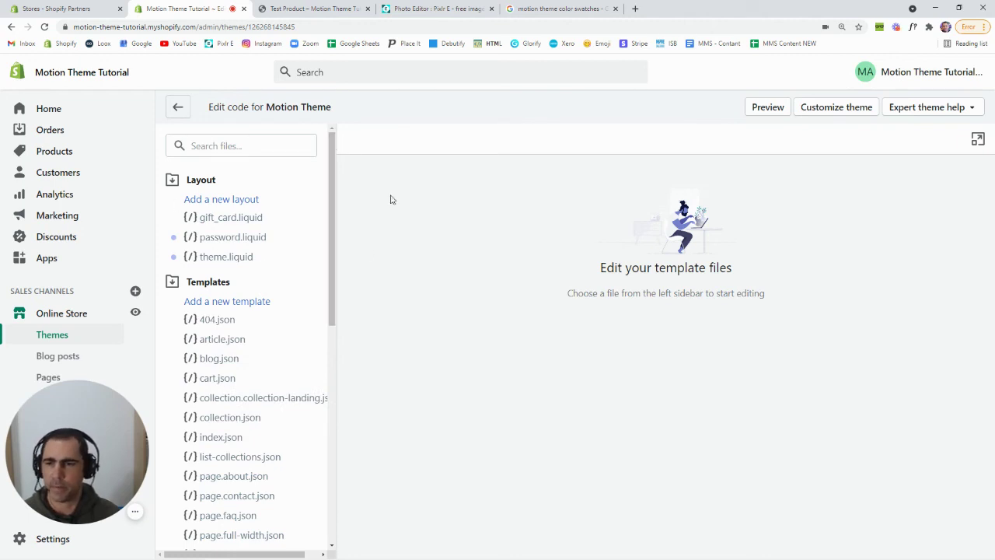
Step: Expand the Assets folder in the theme's code files
scroll(251, 291, down, 5)
scroll(256, 293, down, 2)
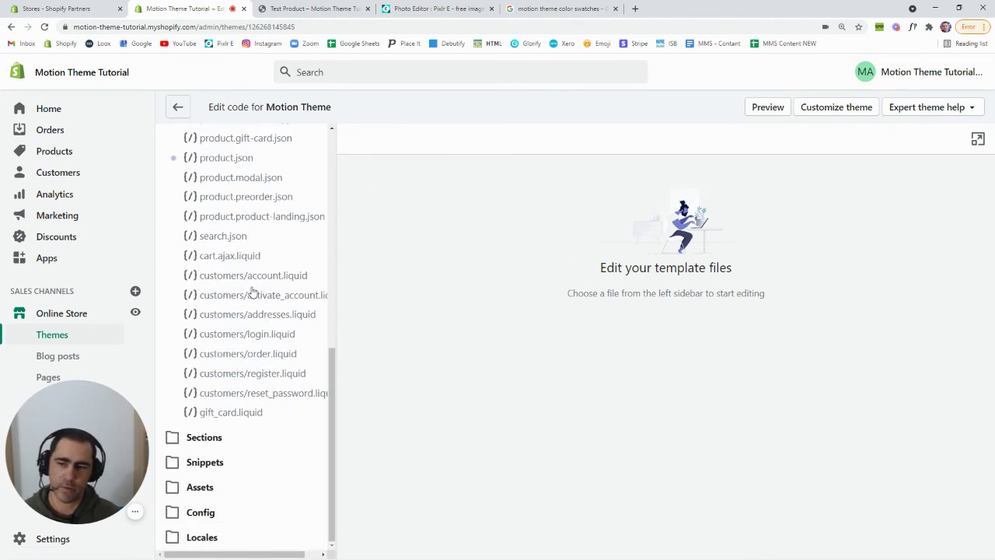
scroll(257, 288, up, 8)
drag(330, 140, 323, 417)
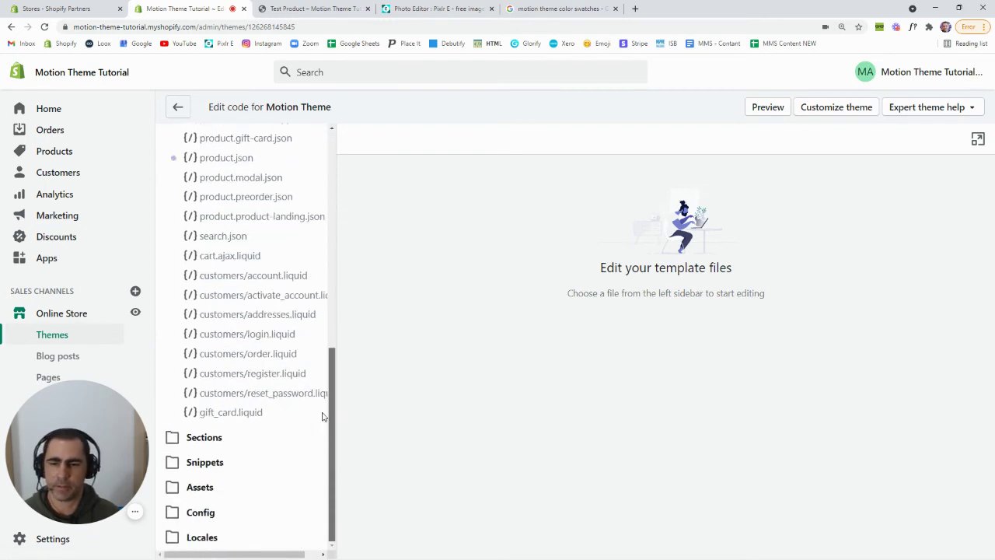
click(200, 487)
scroll(272, 358, down, 4)
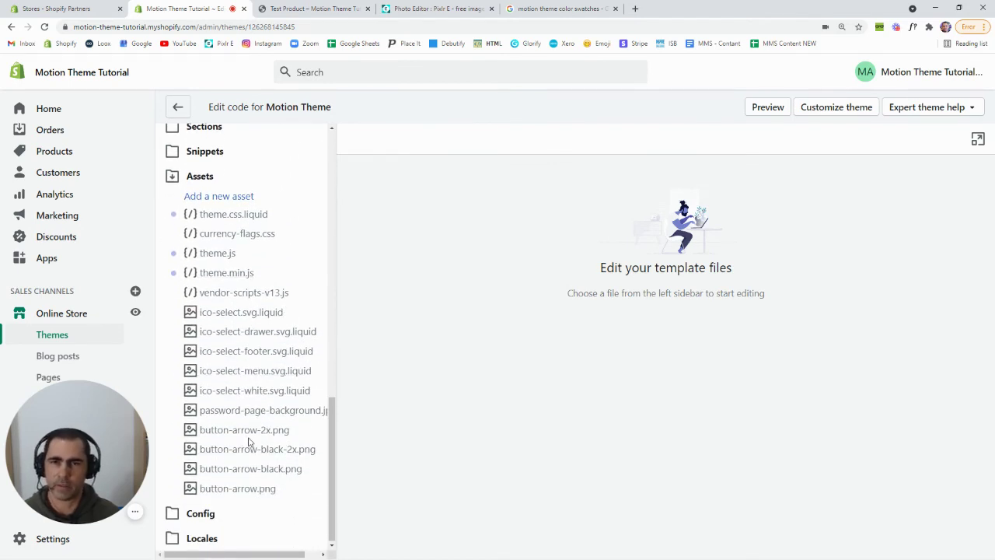
Step: Upload the yellow PNG swatch from the desktop as a new theme asset and open yellow.png for preview
click(234, 196)
click(345, 204)
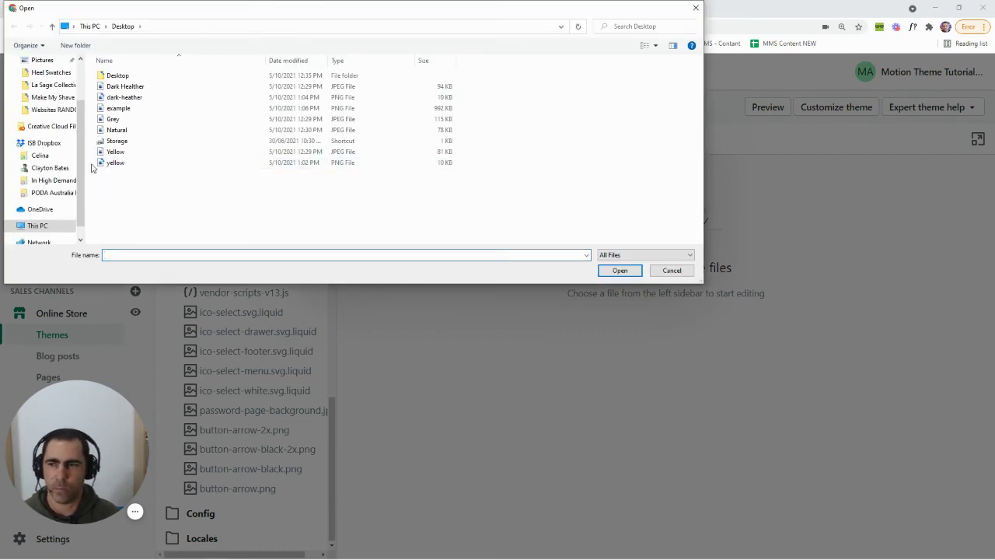
click(115, 165)
double_click(123, 164)
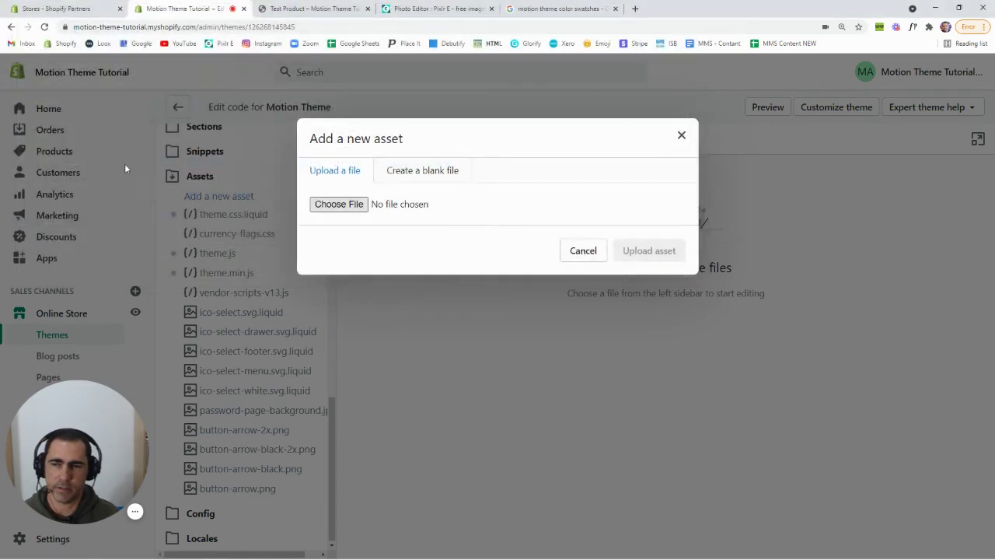
click(658, 252)
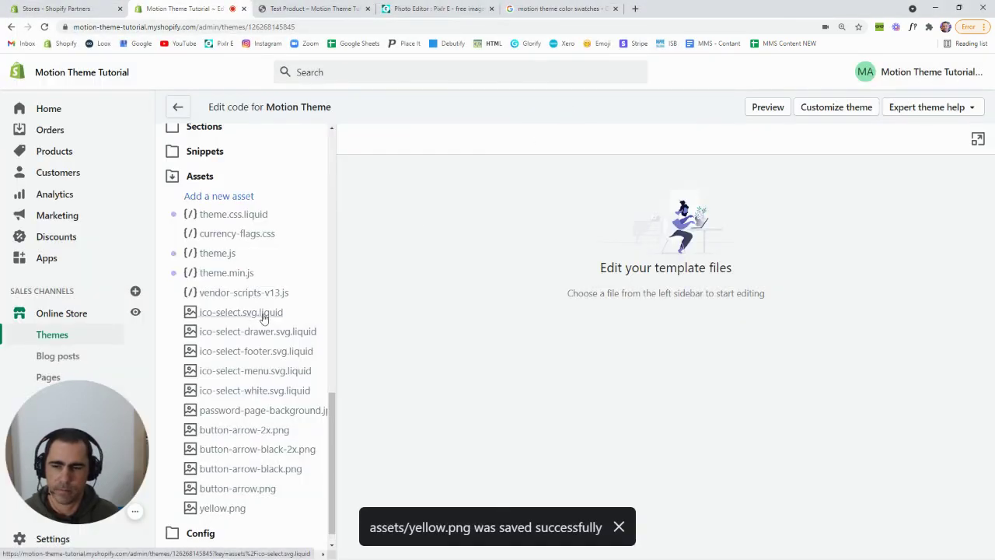
scroll(257, 420, down, 1)
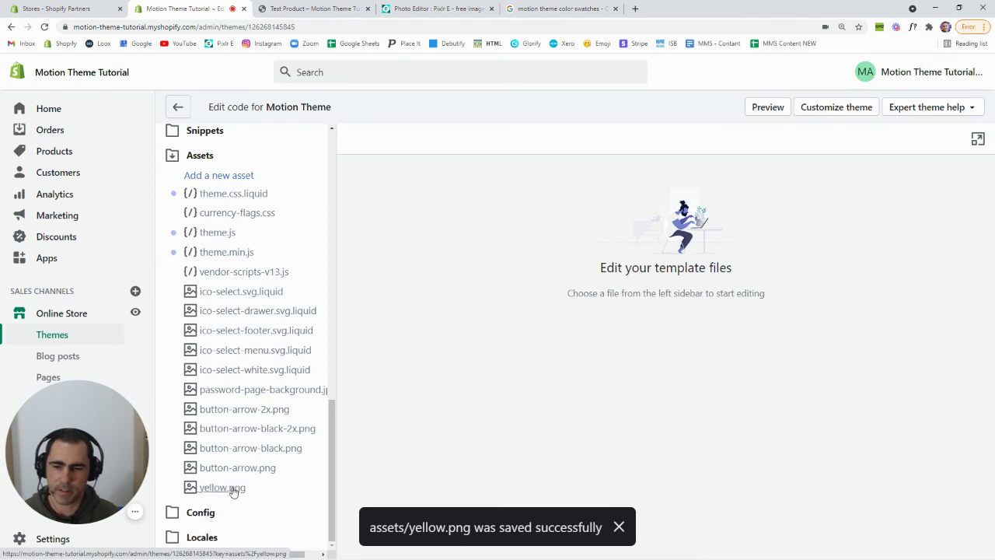
click(223, 488)
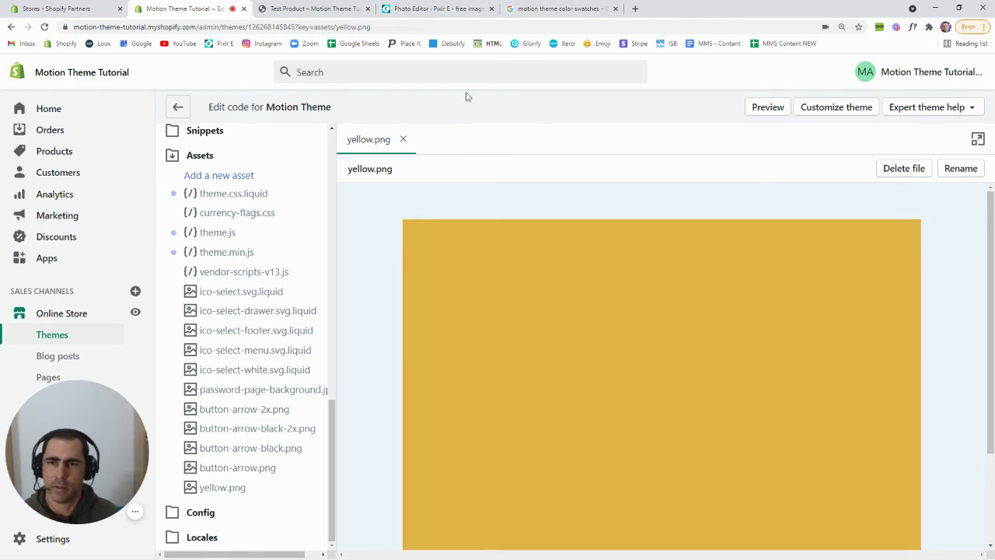
Step: Reload the Test Product storefront page and check the Yellow, Blue, Green, Grey, Dark Heather and Example color swatches
key(ctrl+Tab)
key(F5)
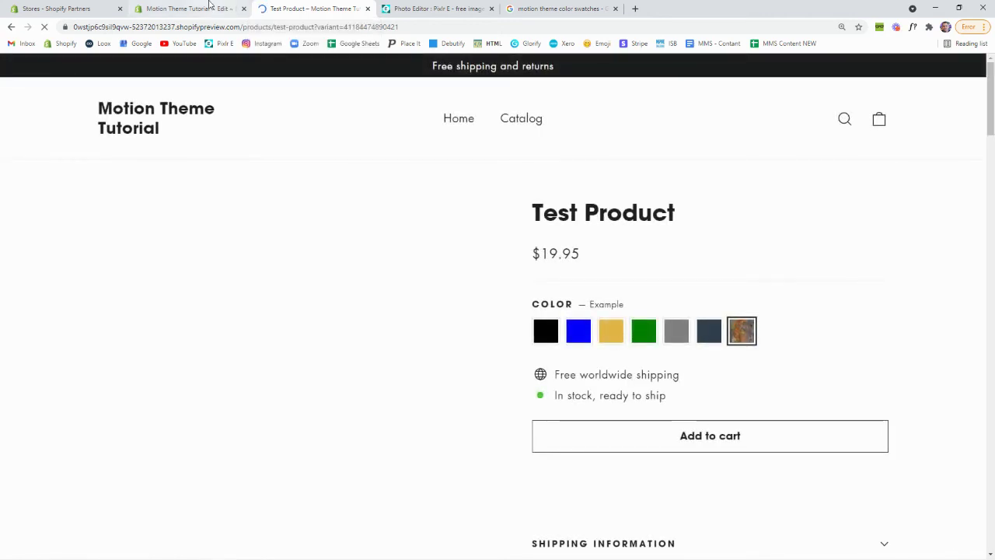
click(190, 9)
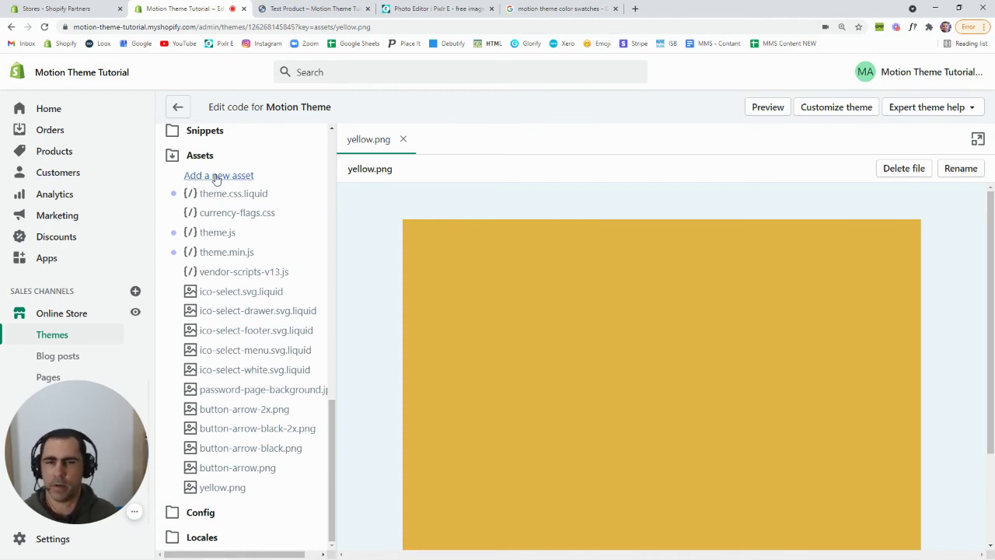
click(311, 9)
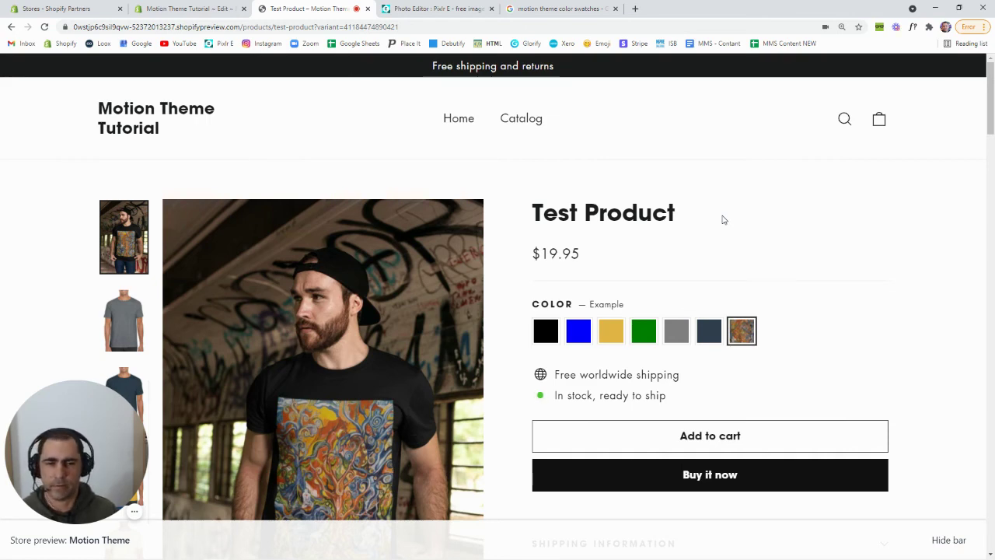
click(611, 334)
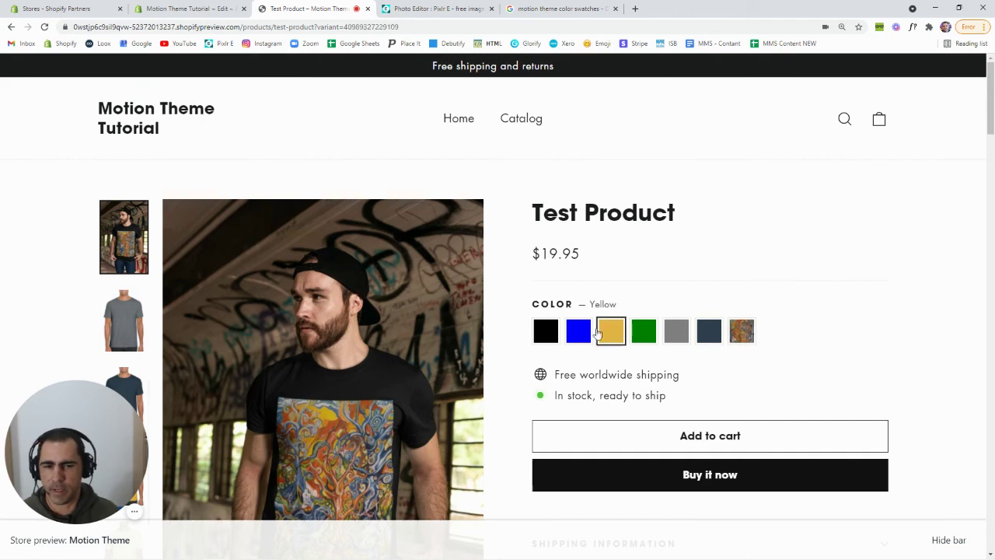
click(570, 333)
click(643, 333)
click(676, 332)
click(709, 333)
click(731, 332)
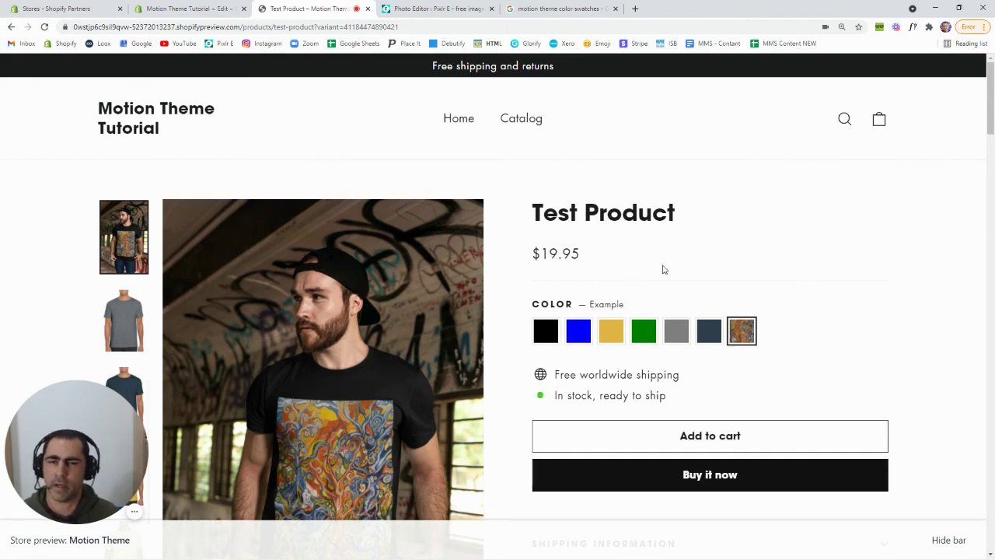
Step: Open the Test Product for editing from the product list in the Shopify admin
click(197, 6)
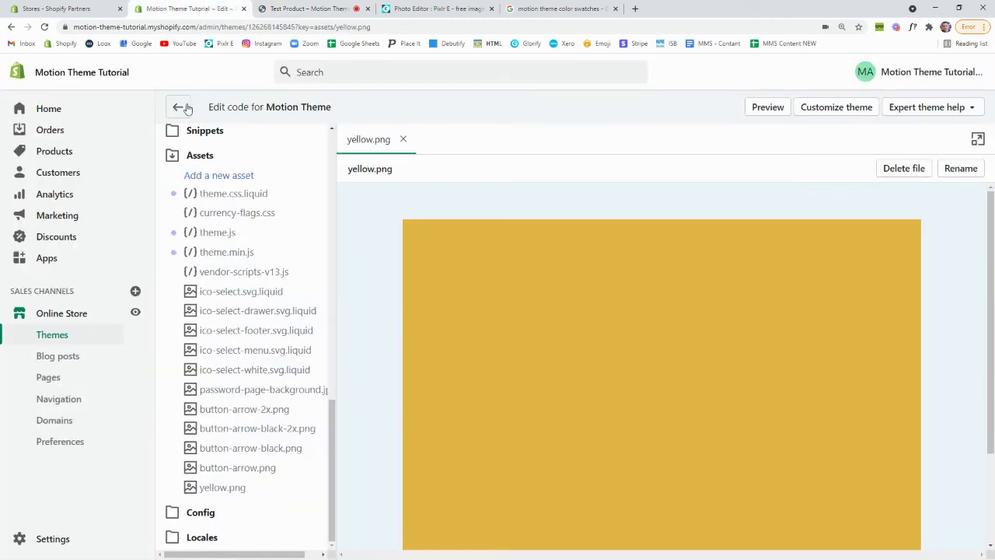
click(60, 153)
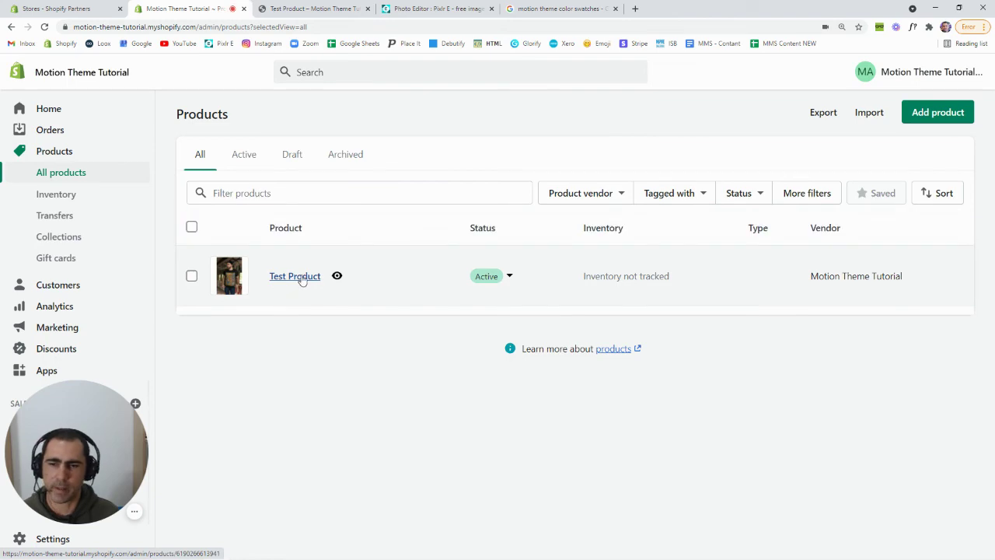
click(302, 279)
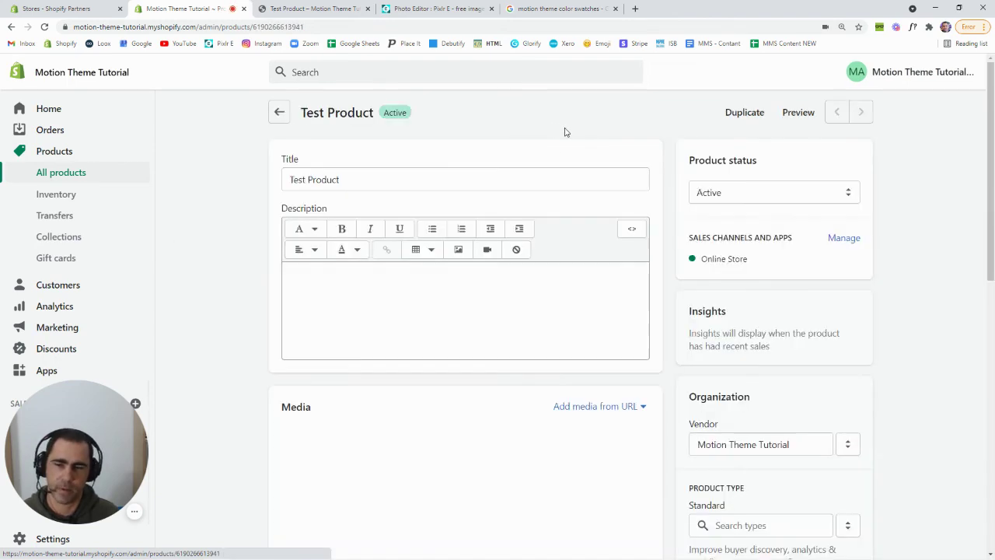
Step: Assign the navy T-shirt image to the Dark Heather variant
scroll(691, 161, down, 7)
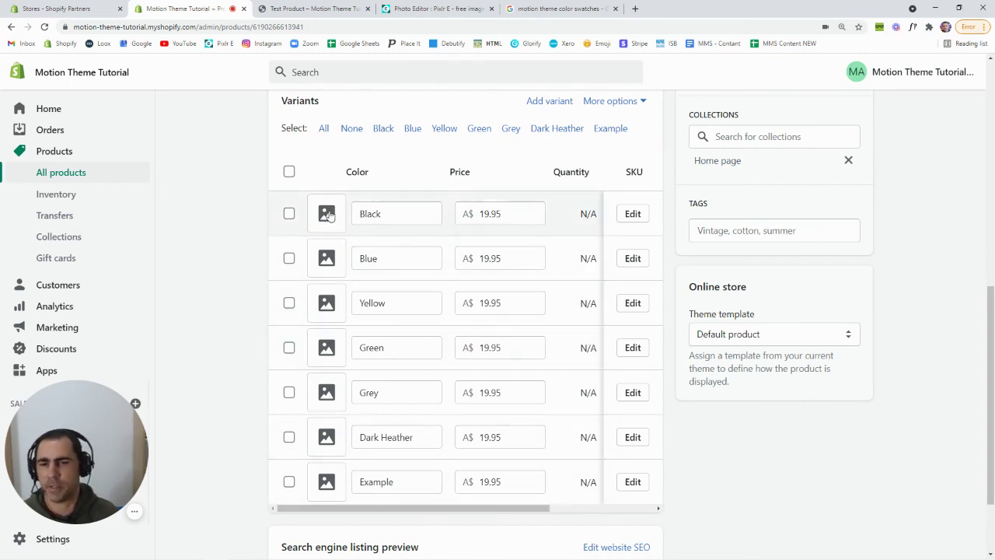
click(326, 440)
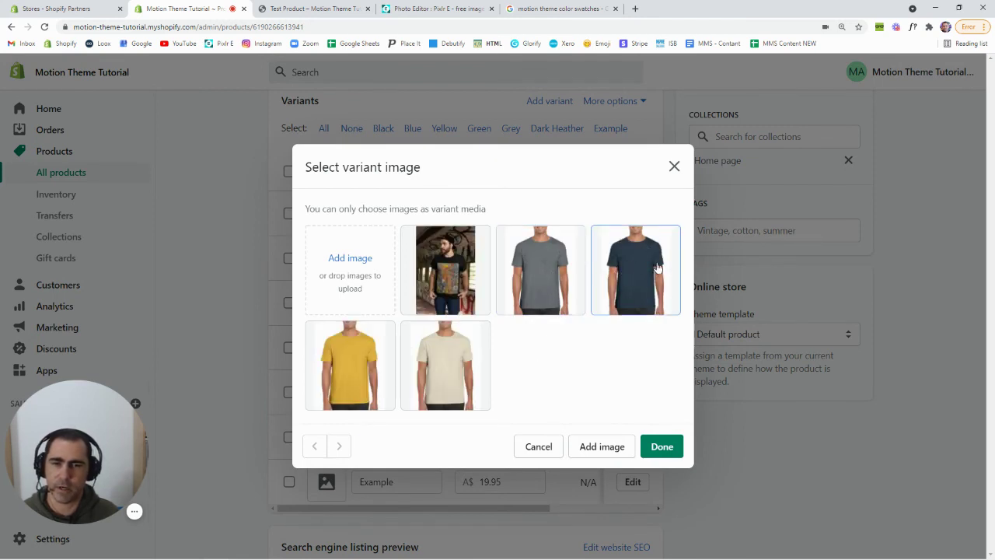
click(637, 263)
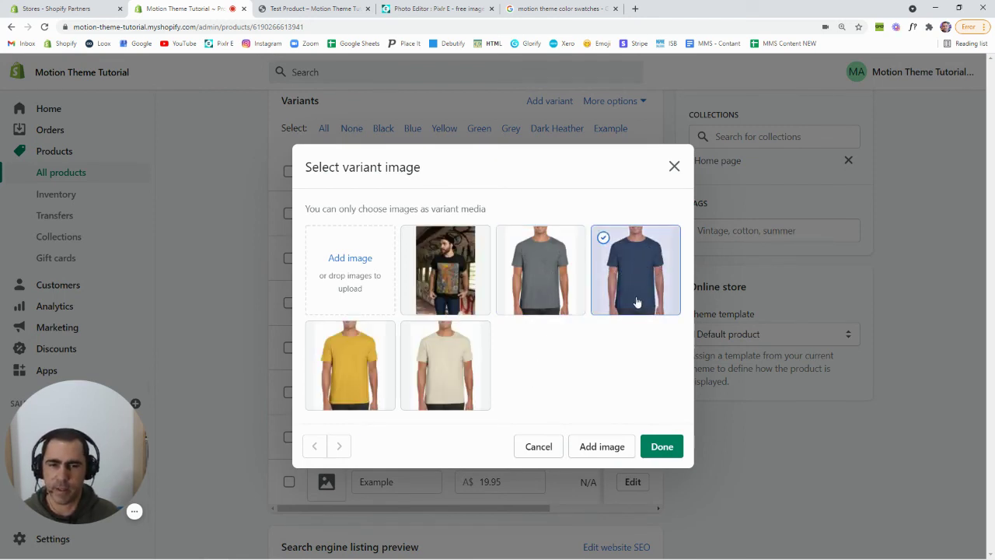
click(661, 446)
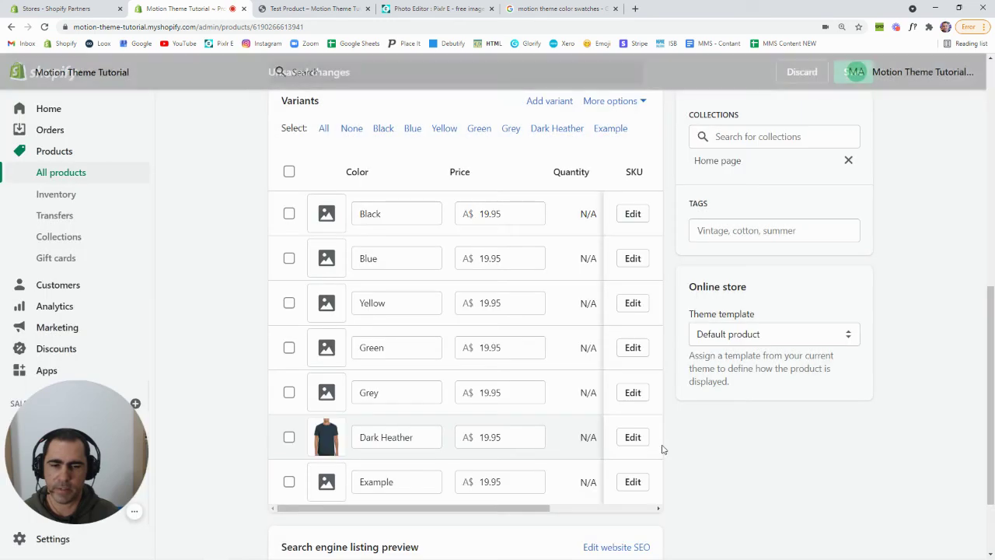
Step: Assign the photo of the man in the printed black T-shirt to the Example variant and save the product
click(326, 482)
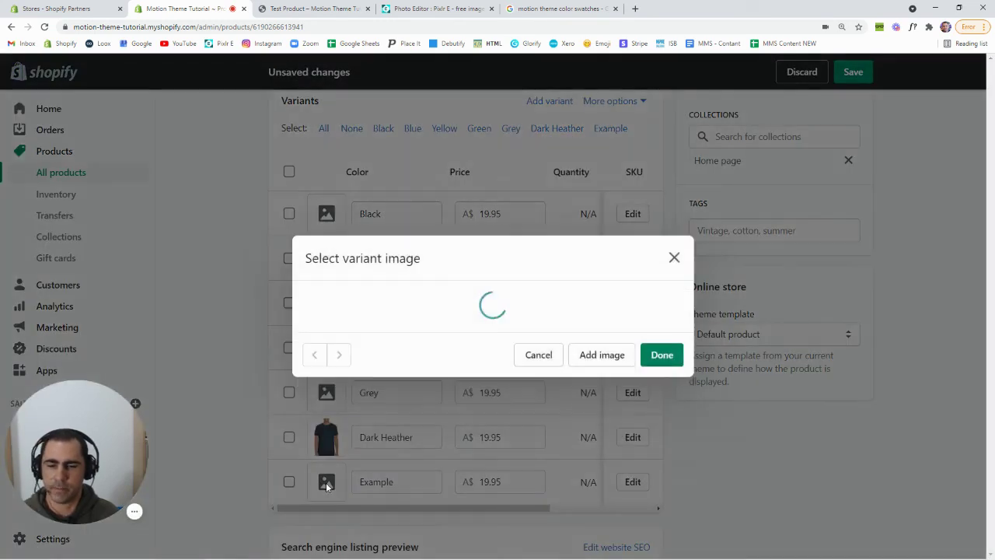
click(455, 266)
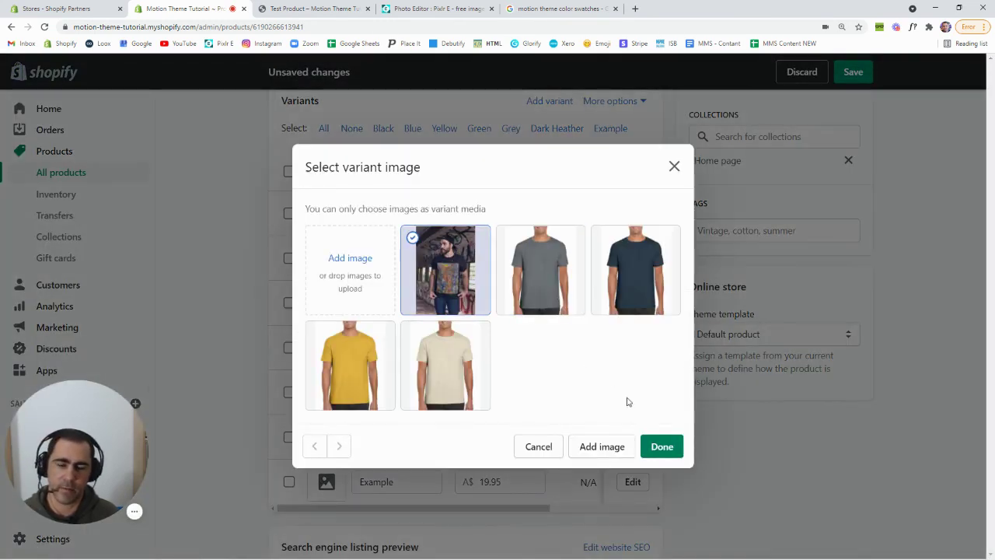
click(662, 446)
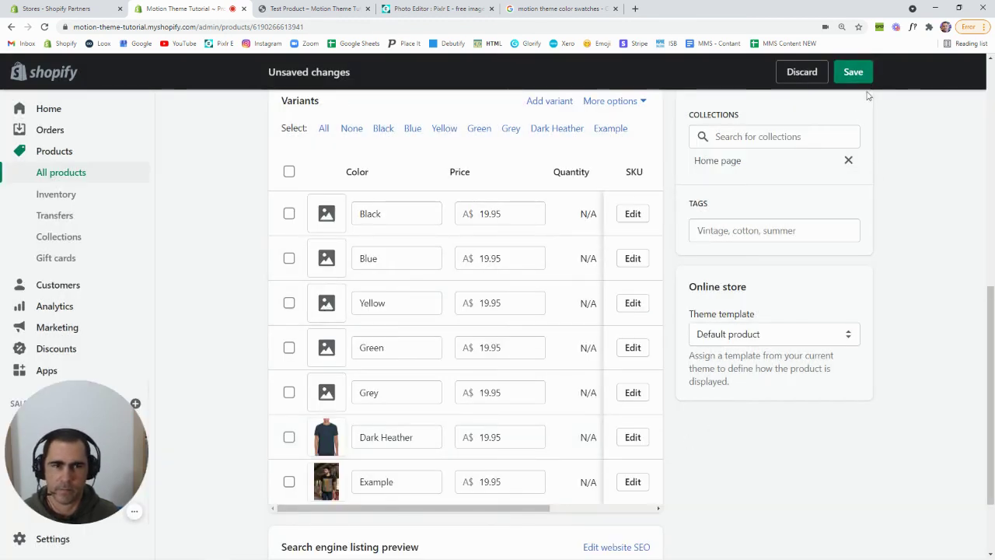
click(850, 71)
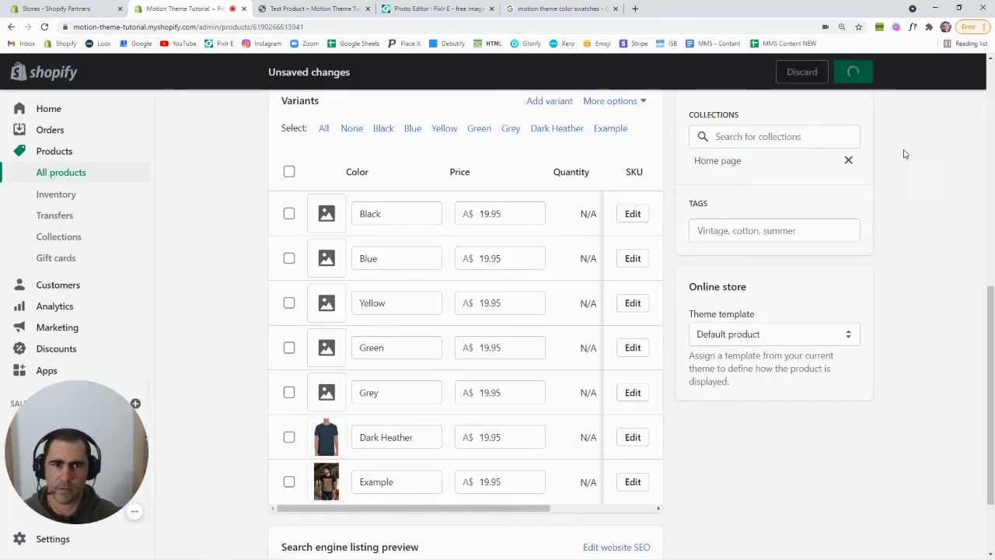
Step: Switch to the Test Product storefront preview and alternate between the Dark Heather and Example swatches to check their variant images
click(309, 8)
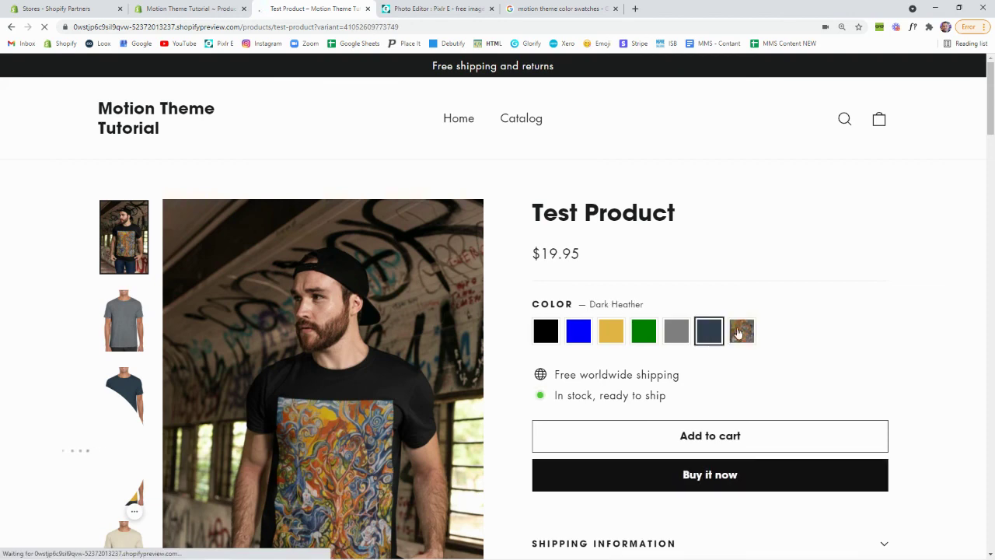
click(709, 335)
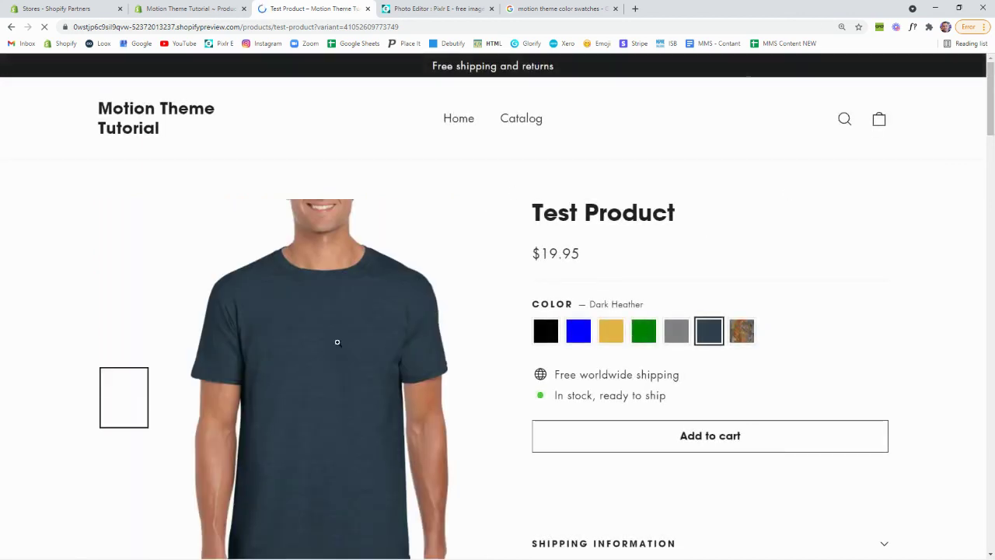
click(742, 332)
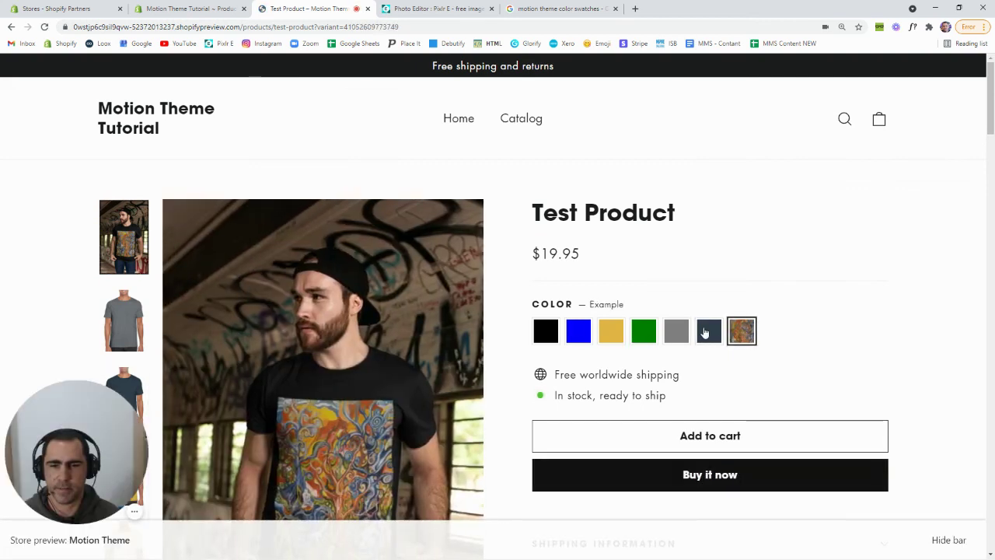
click(709, 331)
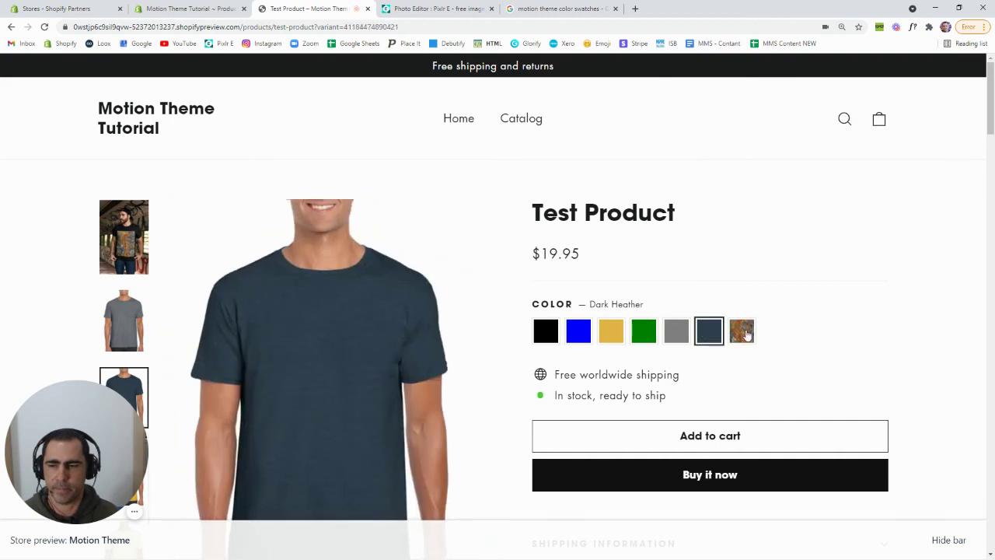
click(744, 332)
Step: Review the variant images in the product admin and compare the Green, Dark Heather and Example swatches on the storefront
click(225, 9)
scroll(480, 347, down, 6)
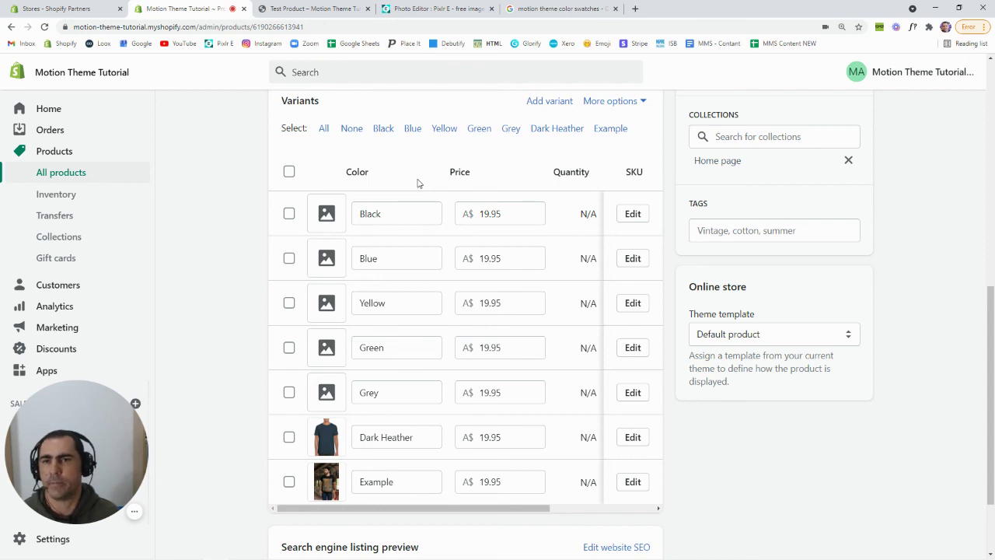
click(326, 9)
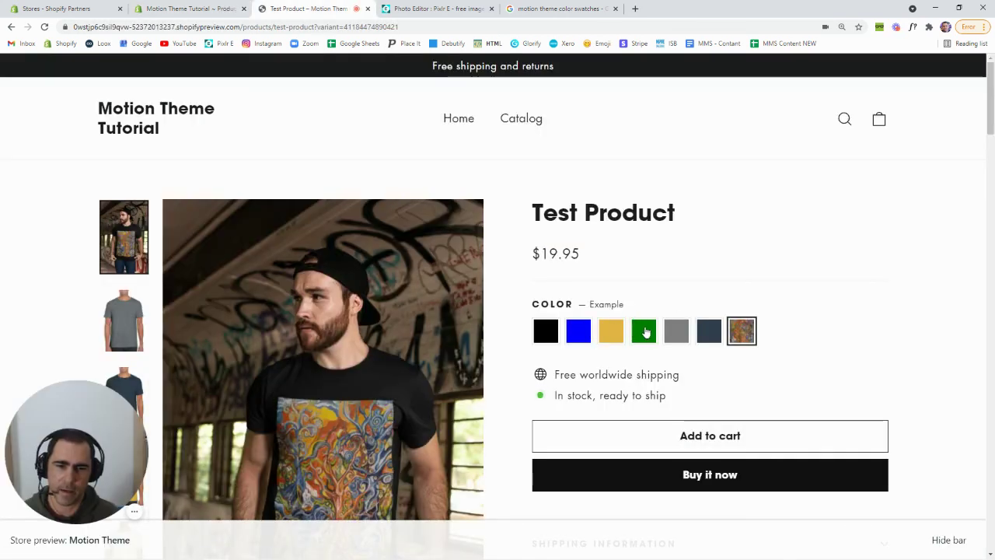
click(644, 331)
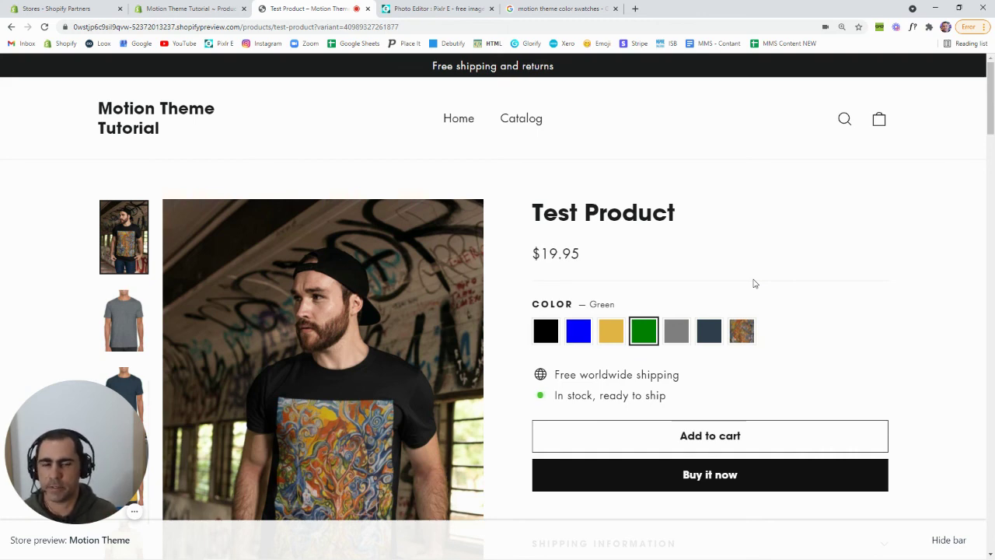
click(707, 332)
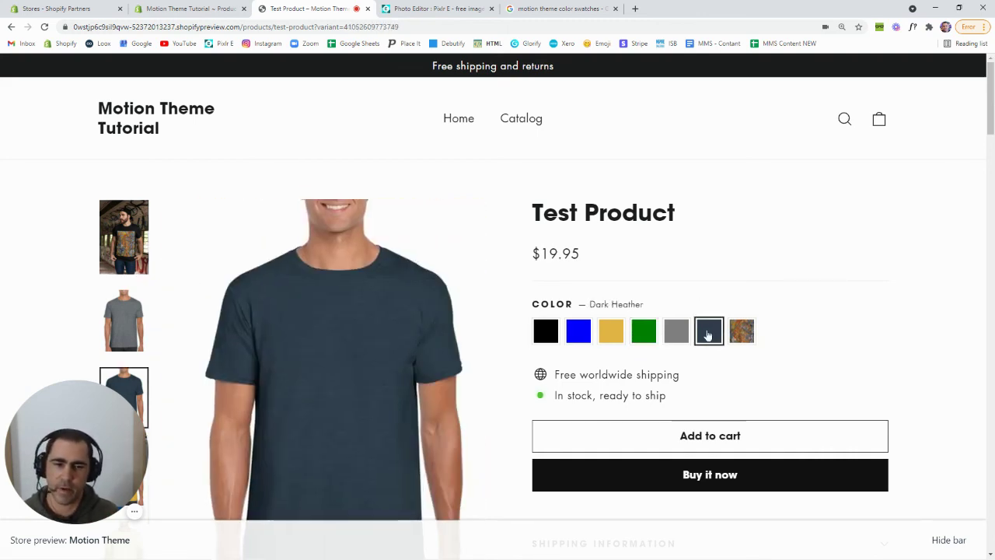
click(743, 332)
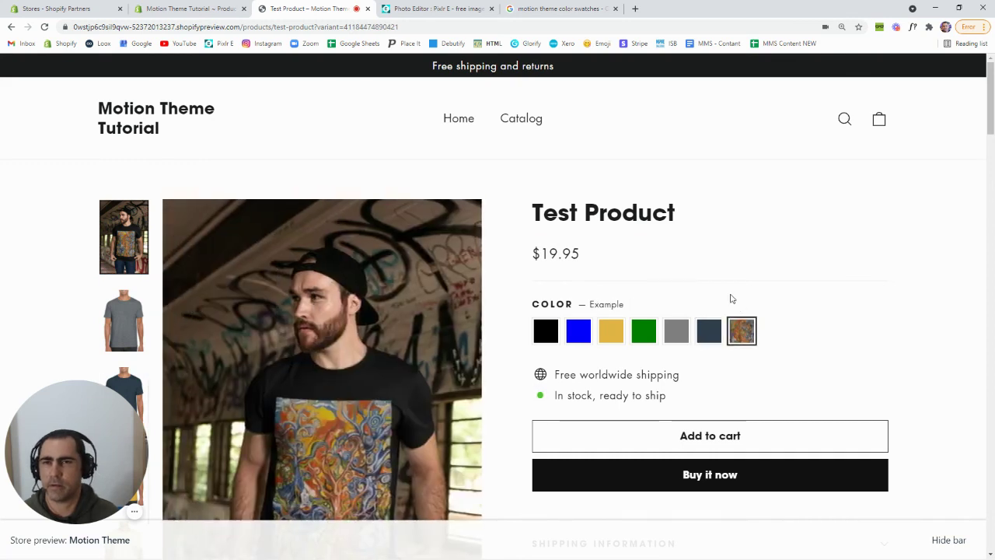